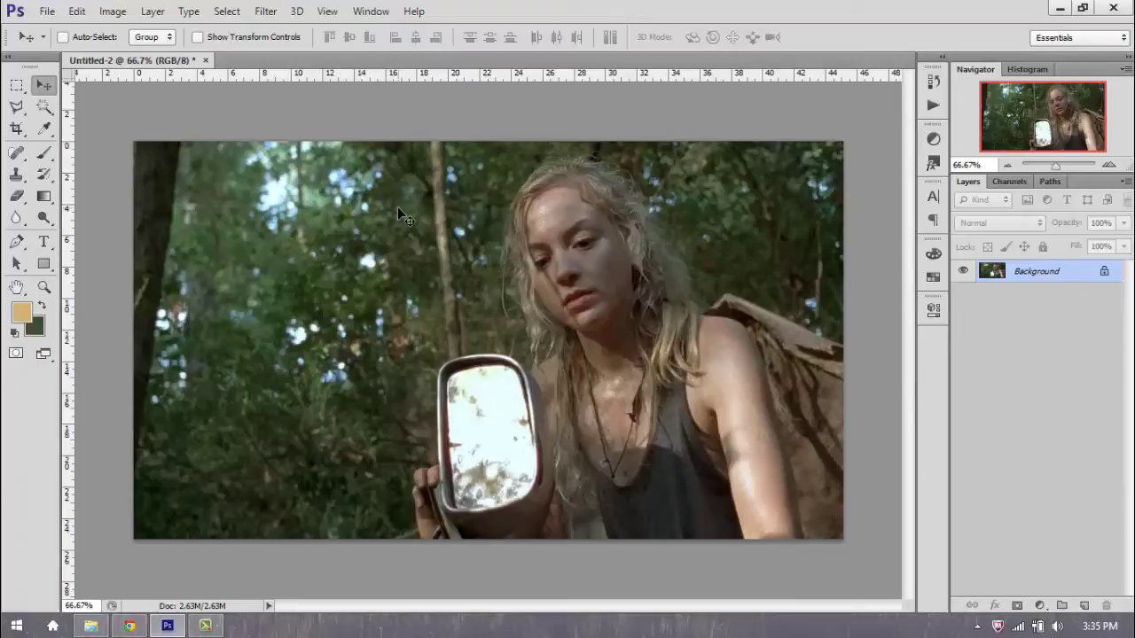
Resize the image to a width of 500 pixels with its proportions constrained
{"action": "left_click", "coordinate": [113, 12]}
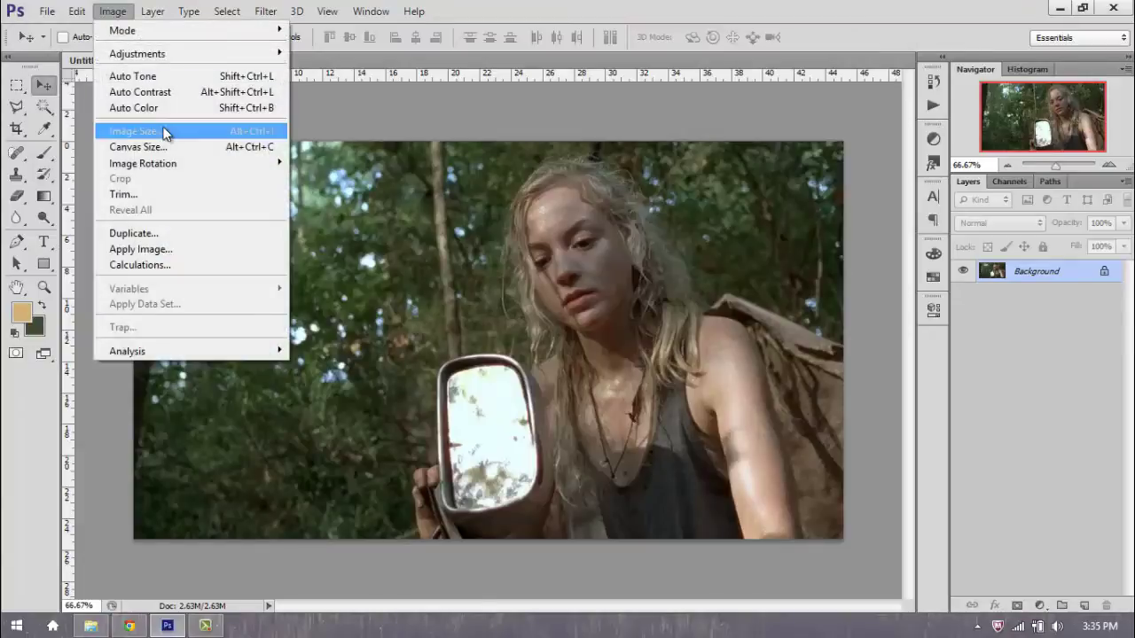
{"action": "left_click", "coordinate": [164, 132]}
{"action": "left_click", "coordinate": [493, 161]}
{"action": "left_click_drag", "start_coordinate": [493, 161], "coordinate": [413, 158]}
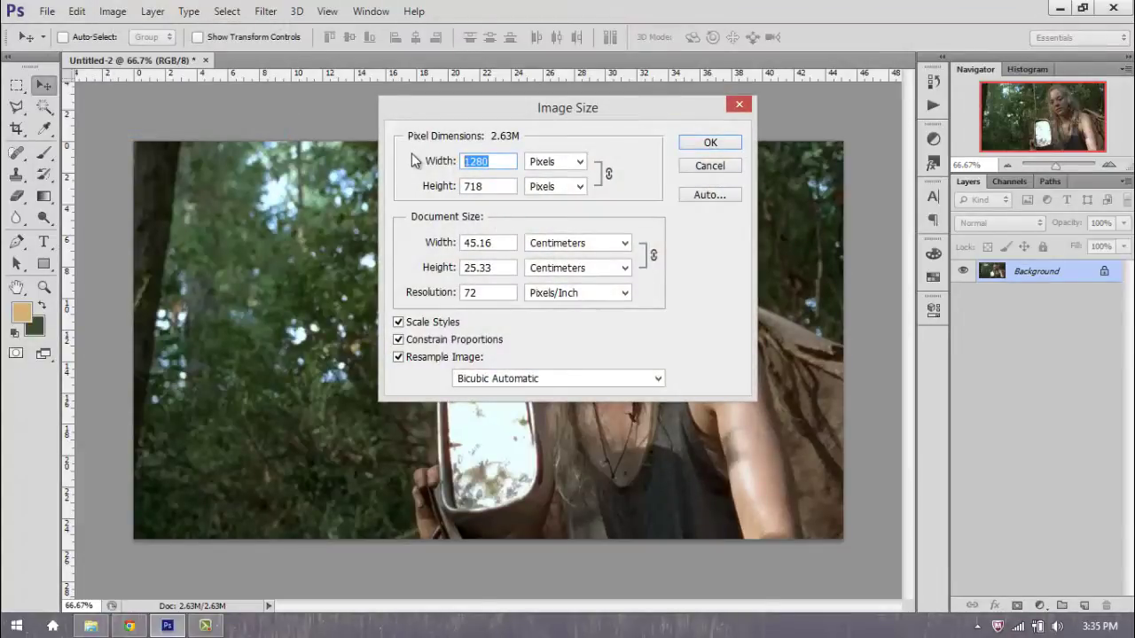
{"action": "type", "text": "500"}
{"action": "left_click_drag", "start_coordinate": [505, 186], "coordinate": [431, 183]}
{"action": "left_click", "coordinate": [708, 144]}
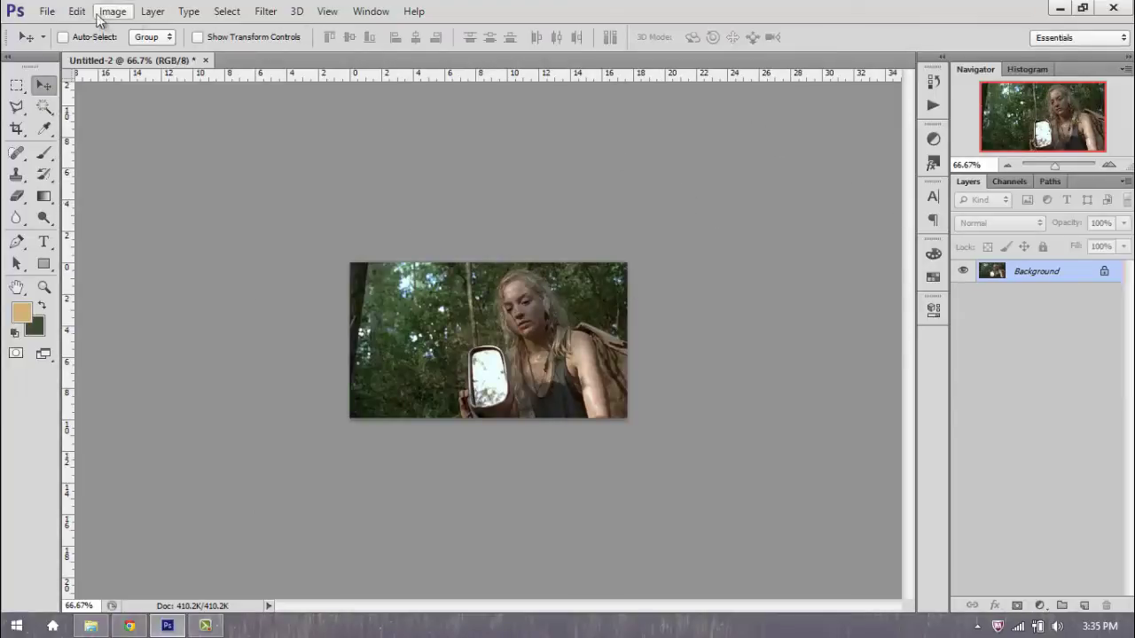
{"action": "left_click", "coordinate": [152, 12]}
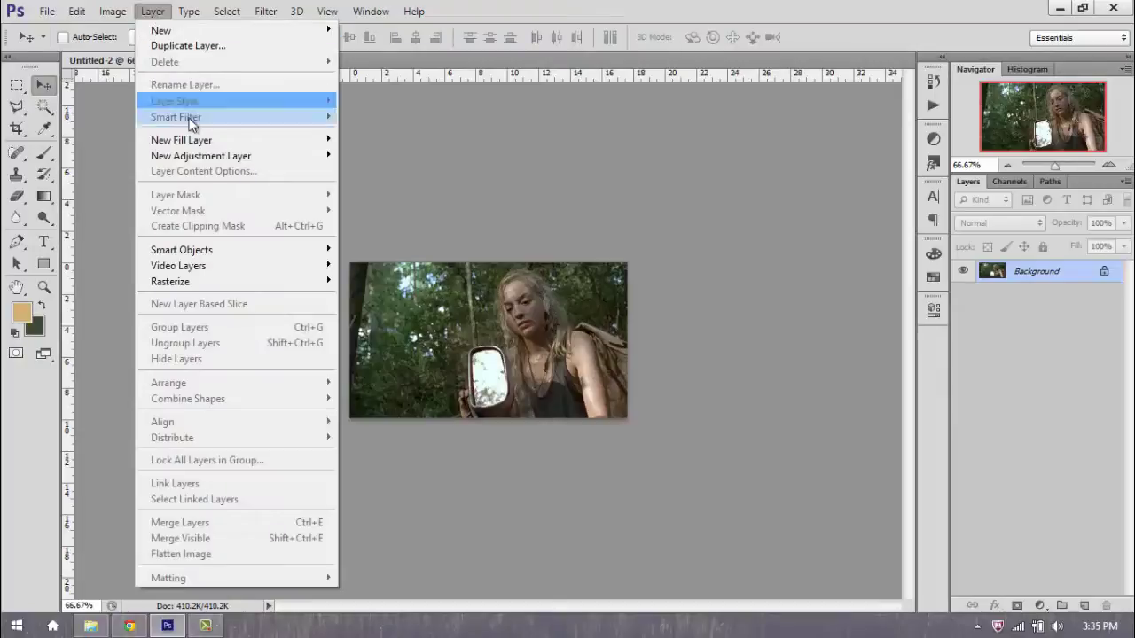
{"action": "mouse_move", "coordinate": [191, 157]}
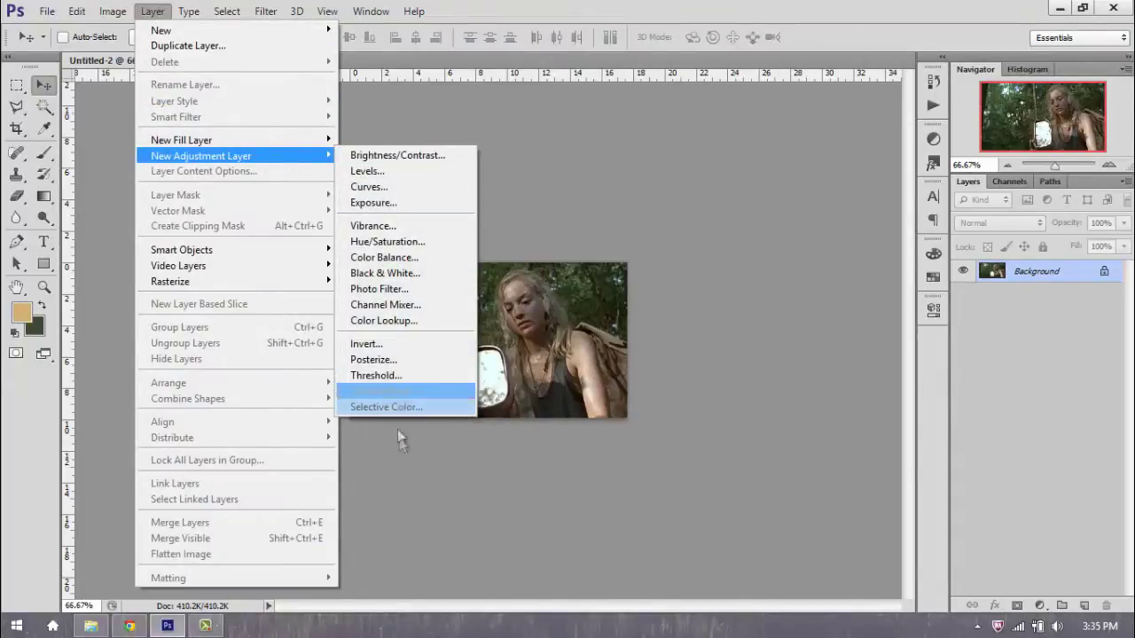
{"action": "left_click", "coordinate": [604, 180]}
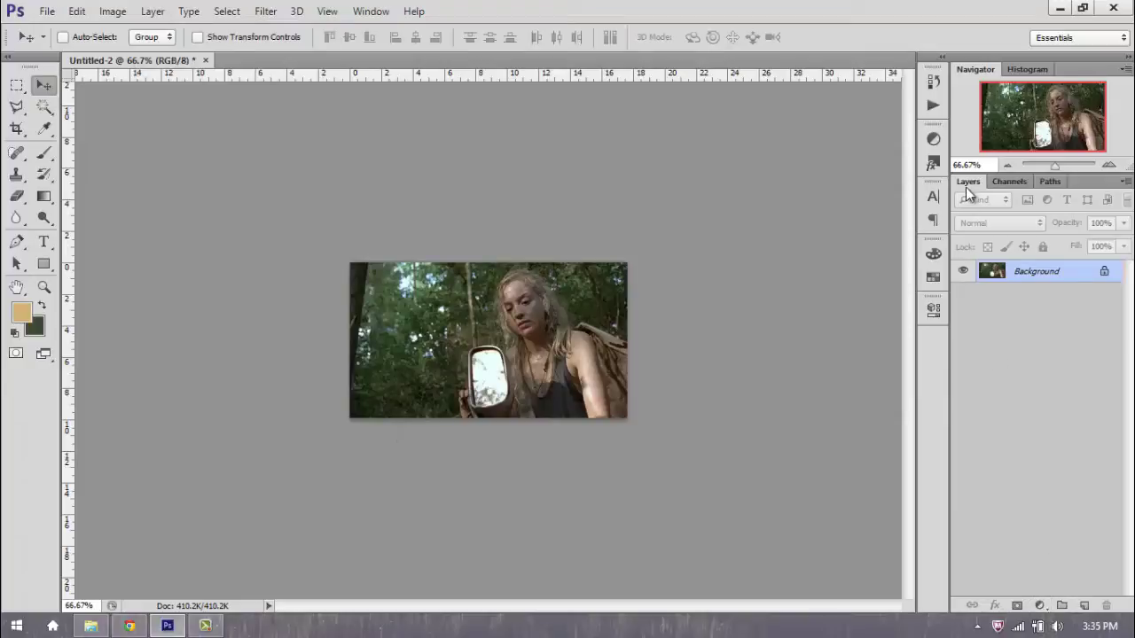
Add a Brightness/Contrast adjustment layer with brightness 42 and contrast -10, and compare the image with and without it
{"action": "left_click", "coordinate": [1041, 607]}
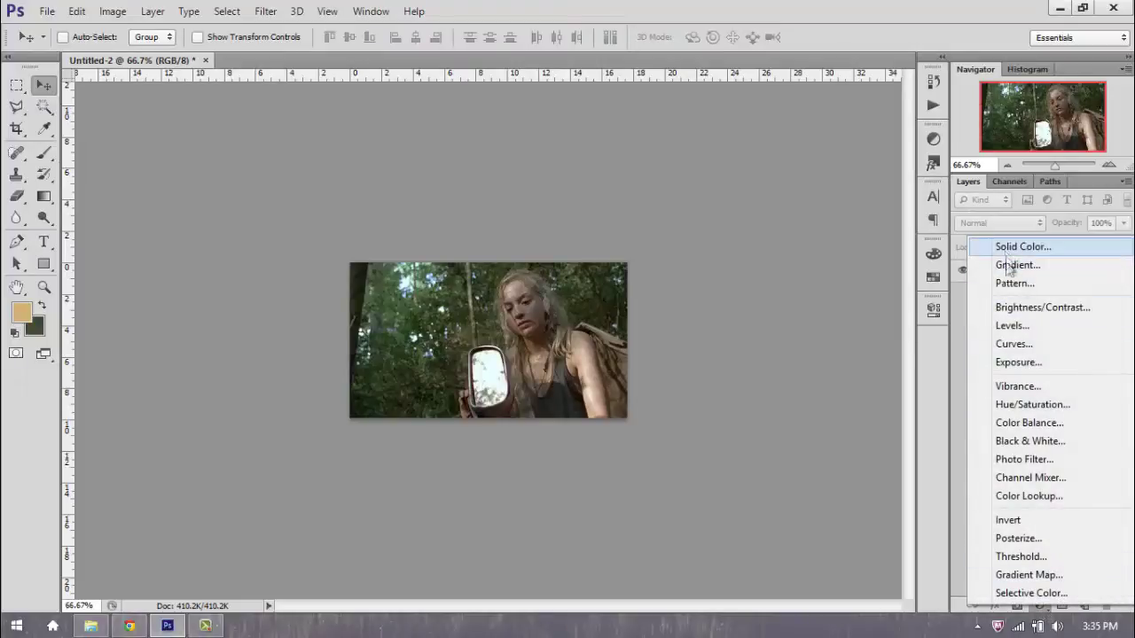
{"action": "left_click", "coordinate": [1003, 308]}
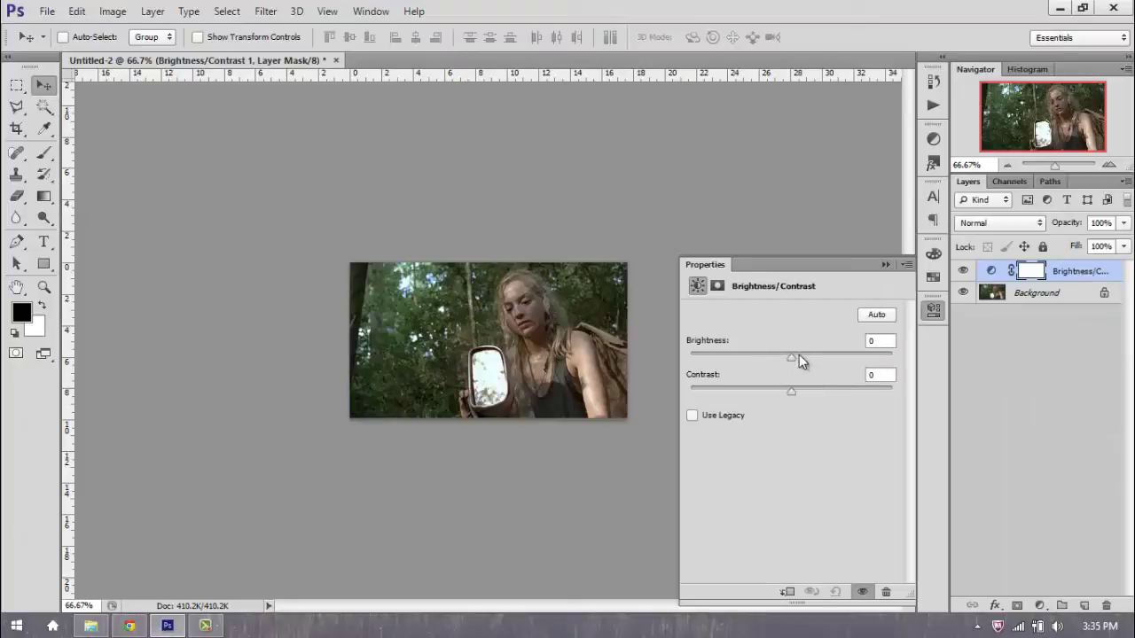
{"action": "left_click", "coordinate": [1110, 165]}
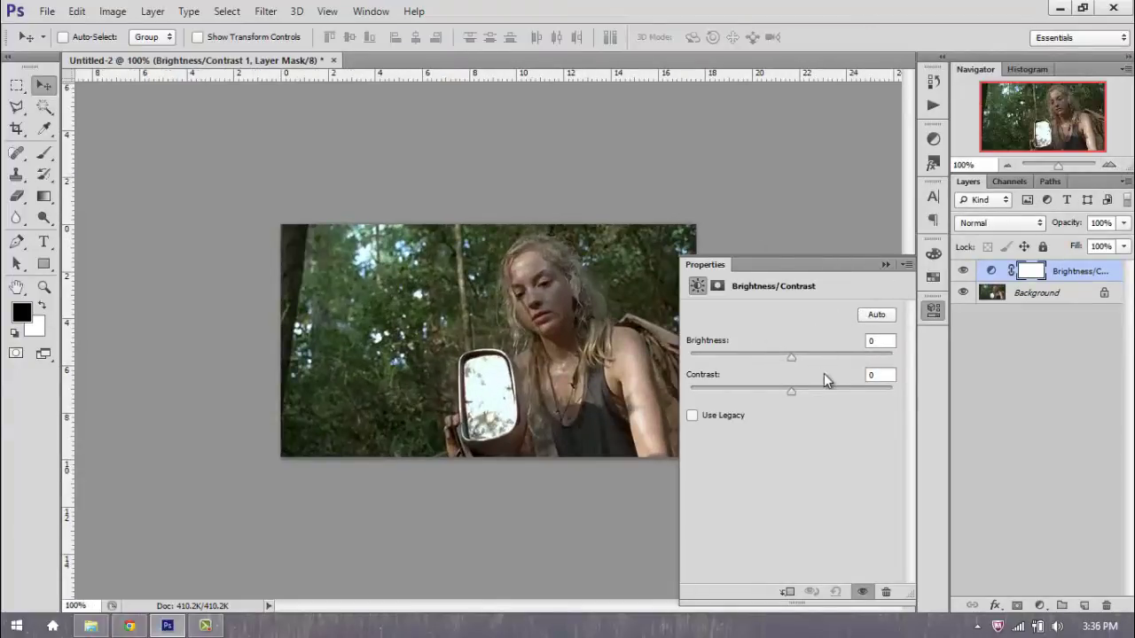
{"action": "left_click_drag", "start_coordinate": [793, 358], "coordinate": [819, 357]}
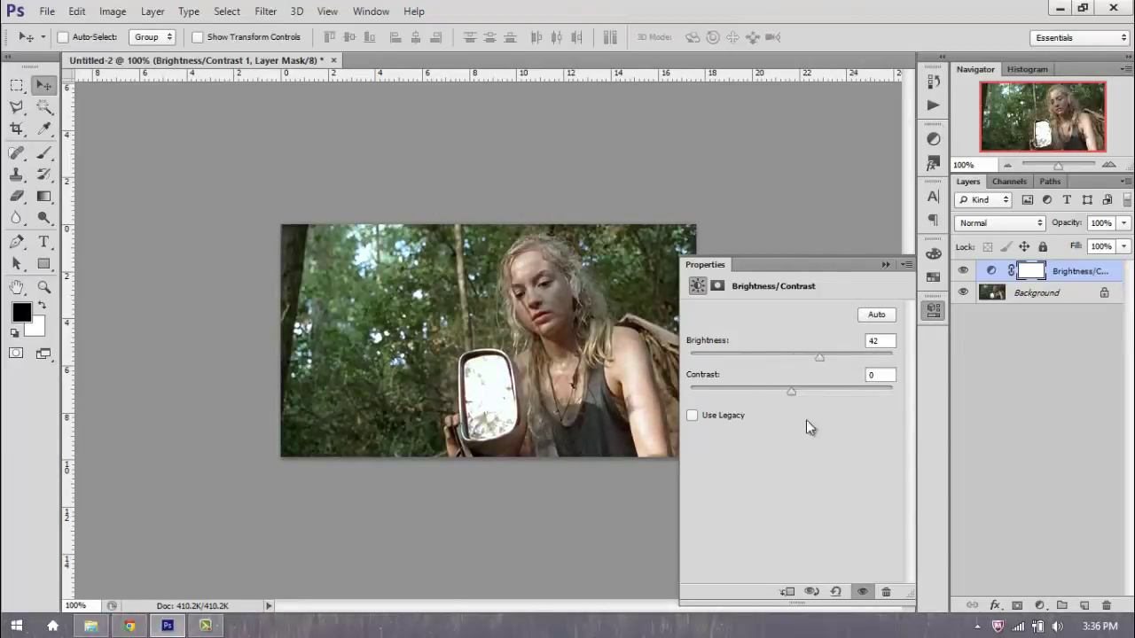
{"action": "left_click_drag", "start_coordinate": [790, 392], "coordinate": [603, 366]}
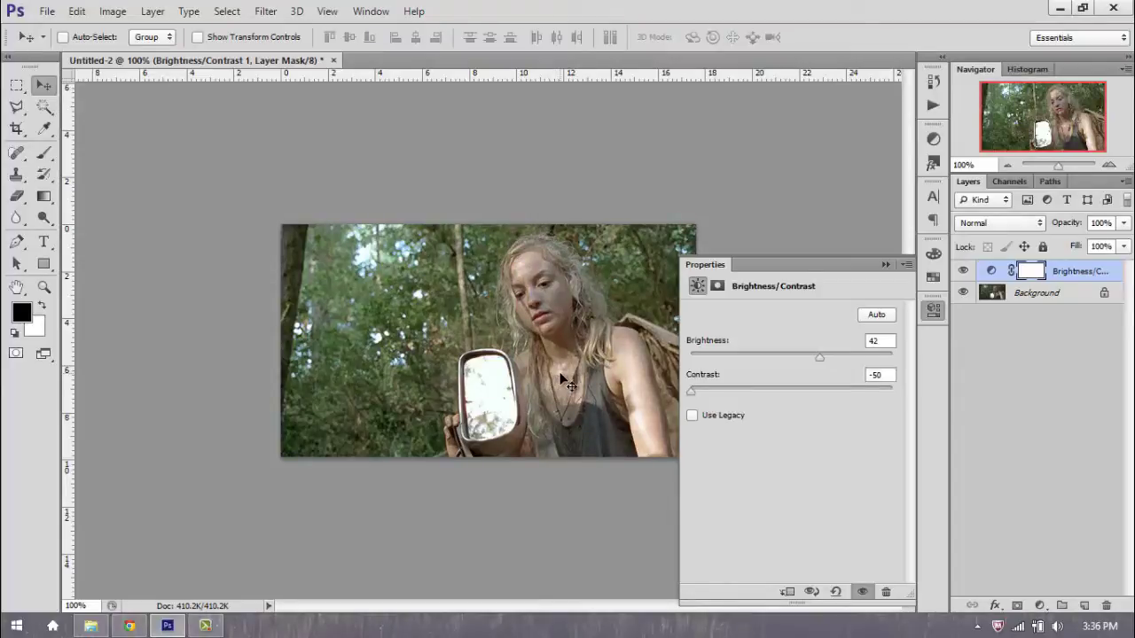
{"action": "left_click_drag", "start_coordinate": [697, 396], "coordinate": [772, 400]}
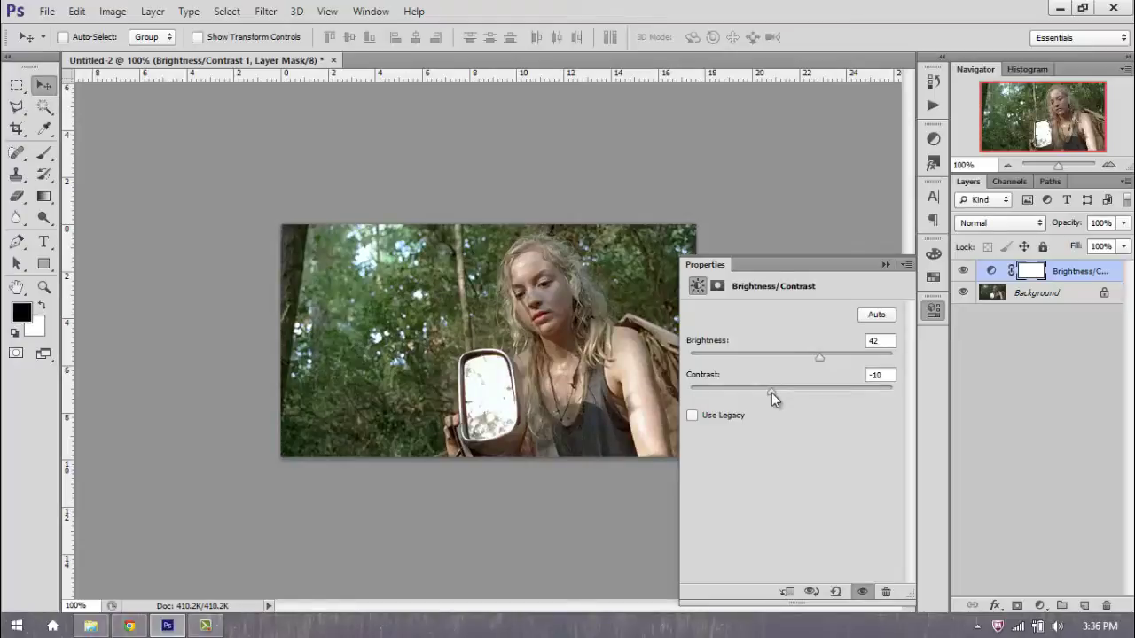
{"action": "left_click", "coordinate": [963, 271]}
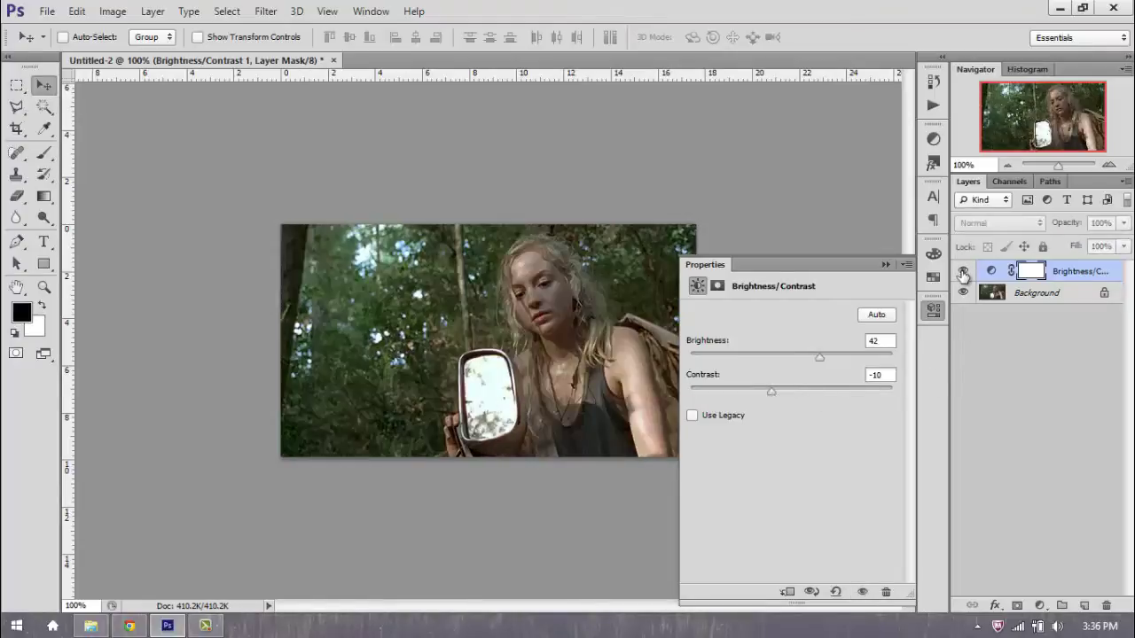
{"action": "left_click", "coordinate": [963, 271]}
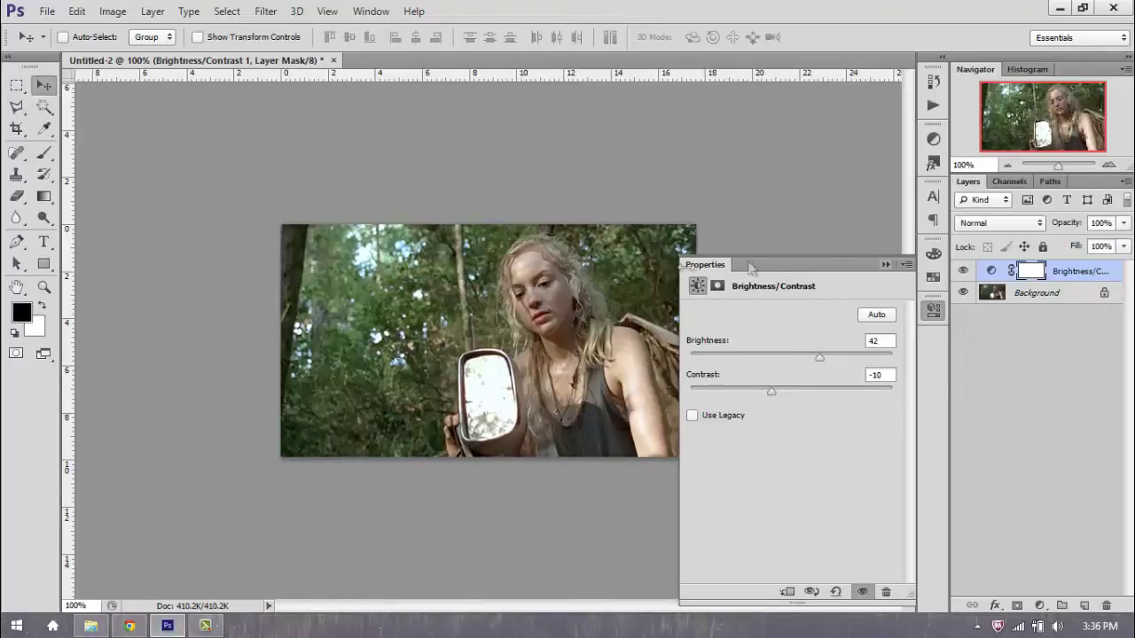
Add a Curves adjustment layer that raises the midtones and darkens the shadows with a point at input 17, output 11
{"action": "left_click", "coordinate": [1039, 606]}
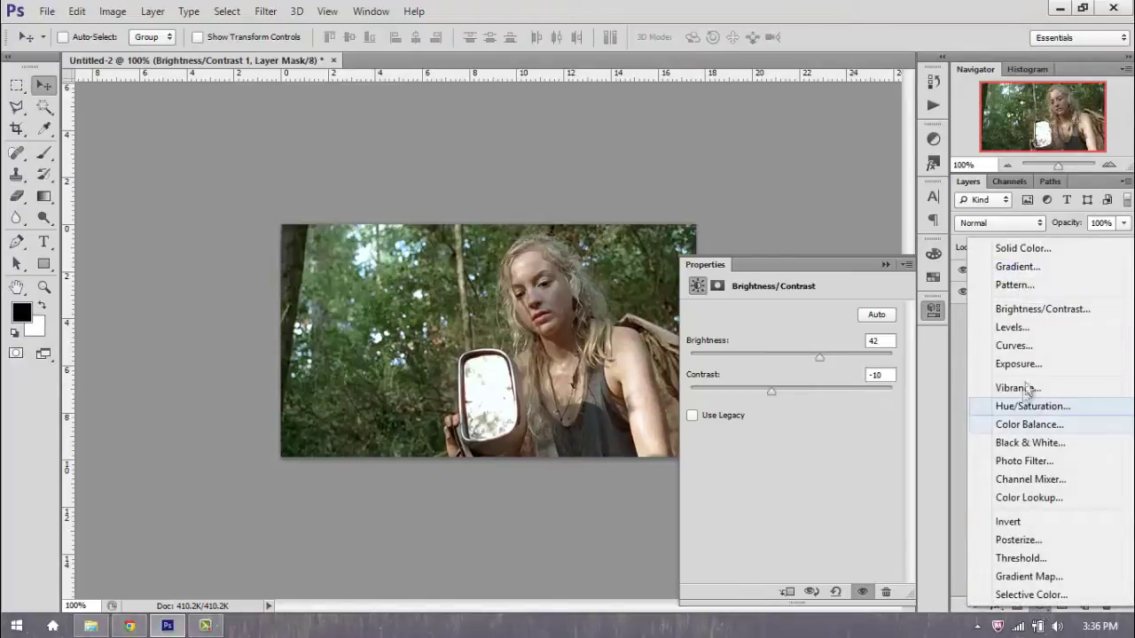
{"action": "left_click", "coordinate": [1013, 346]}
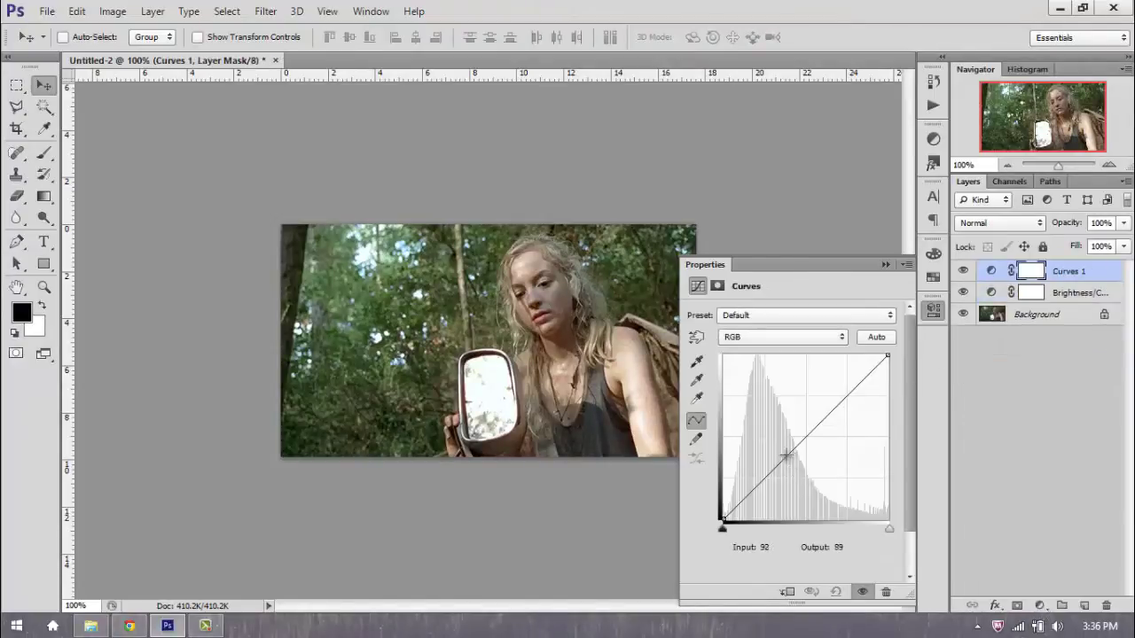
{"action": "left_click_drag", "start_coordinate": [784, 457], "coordinate": [788, 438]}
{"action": "left_click_drag", "start_coordinate": [735, 507], "coordinate": [733, 512]}
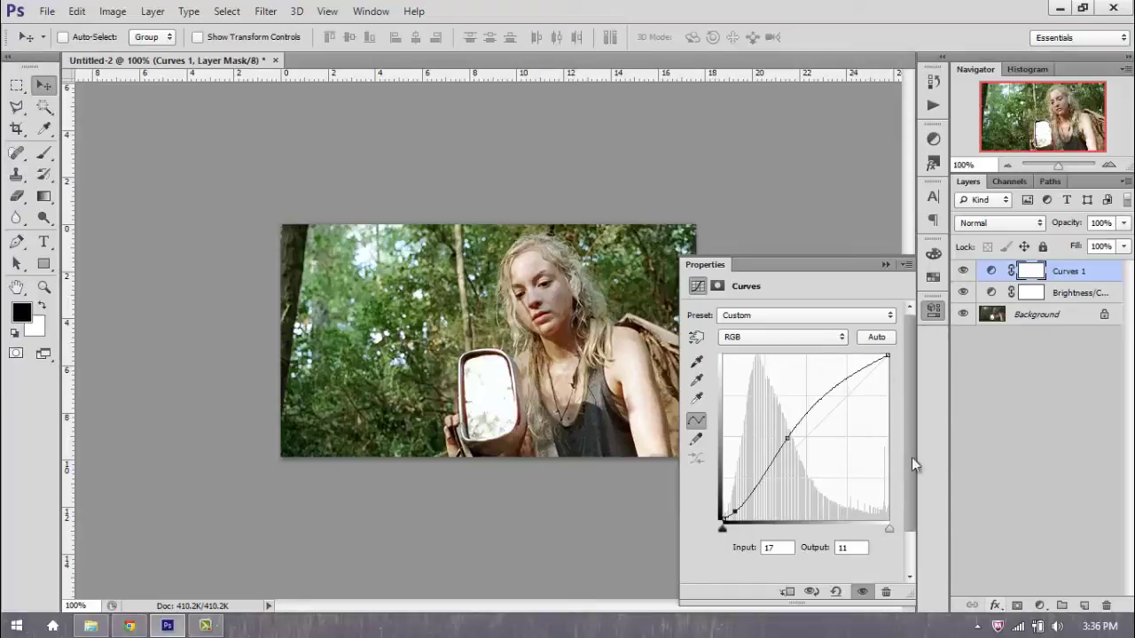
{"action": "left_click", "coordinate": [933, 313]}
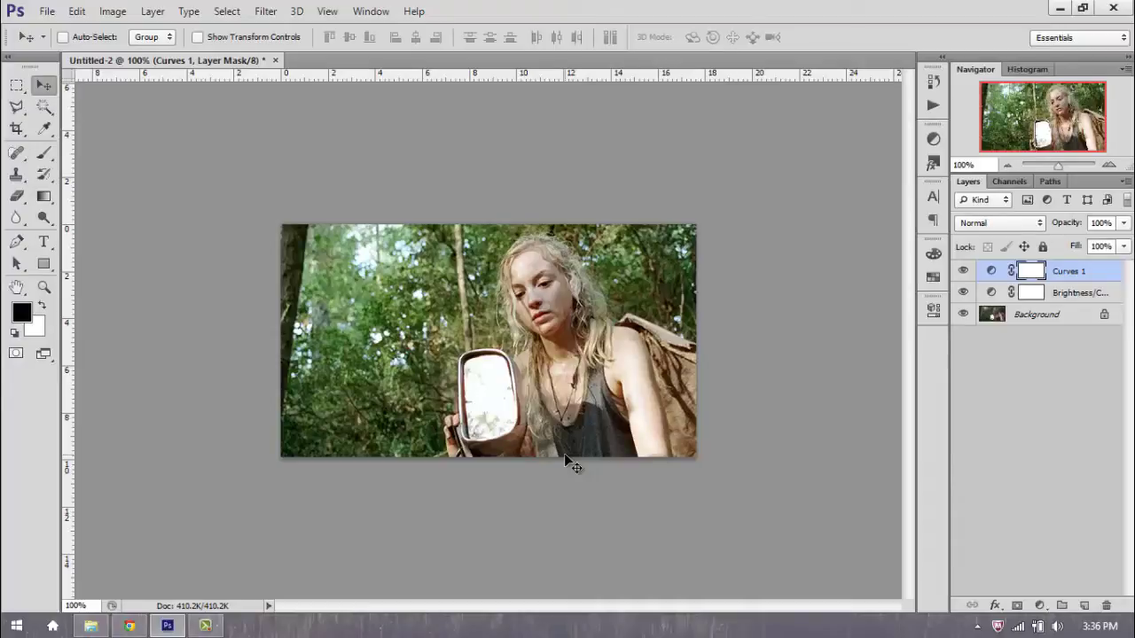
Add a Selective Color adjustment layer above the Curves layer, with Blacks as its color range
{"action": "left_click", "coordinate": [1039, 606]}
{"action": "left_click", "coordinate": [1017, 584]}
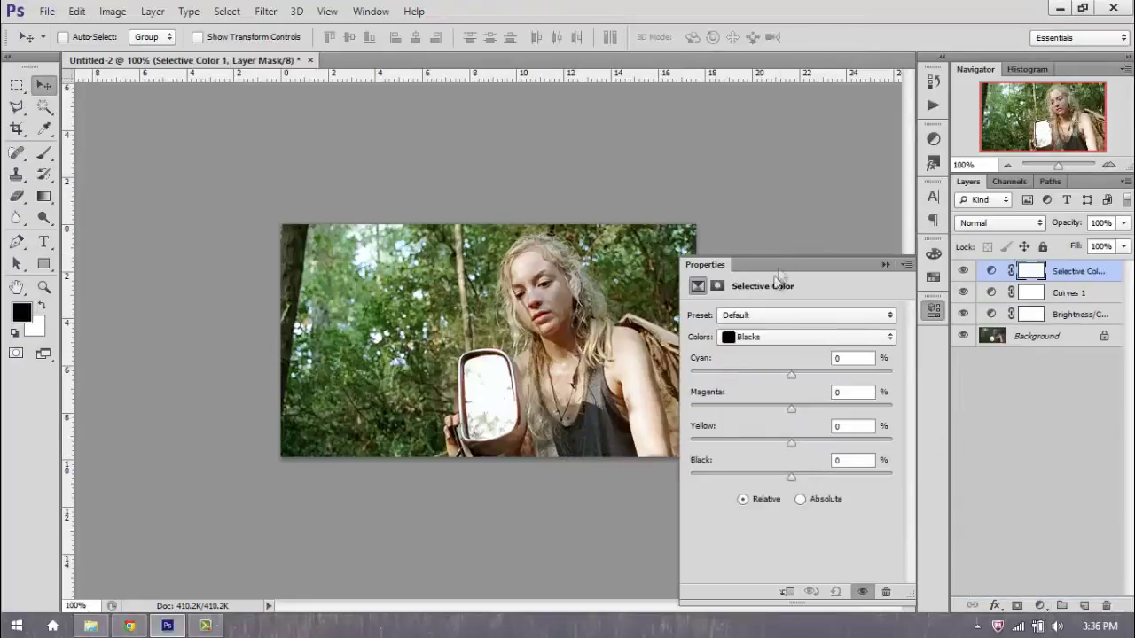
{"action": "left_click", "coordinate": [779, 340]}
{"action": "left_click", "coordinate": [754, 338]}
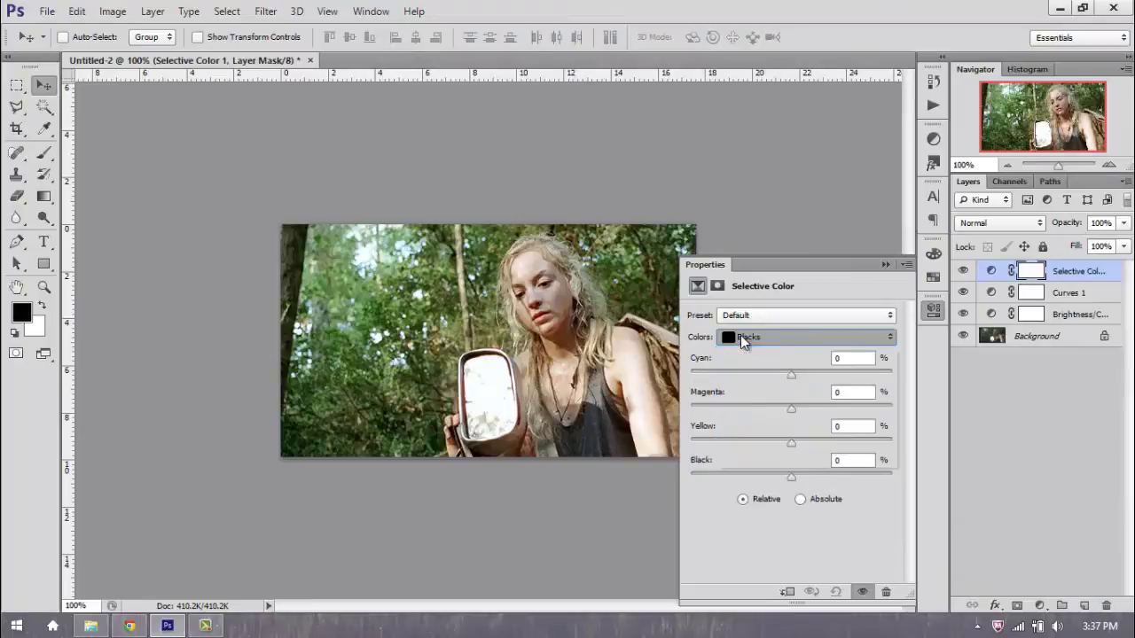
{"action": "left_click", "coordinate": [783, 343]}
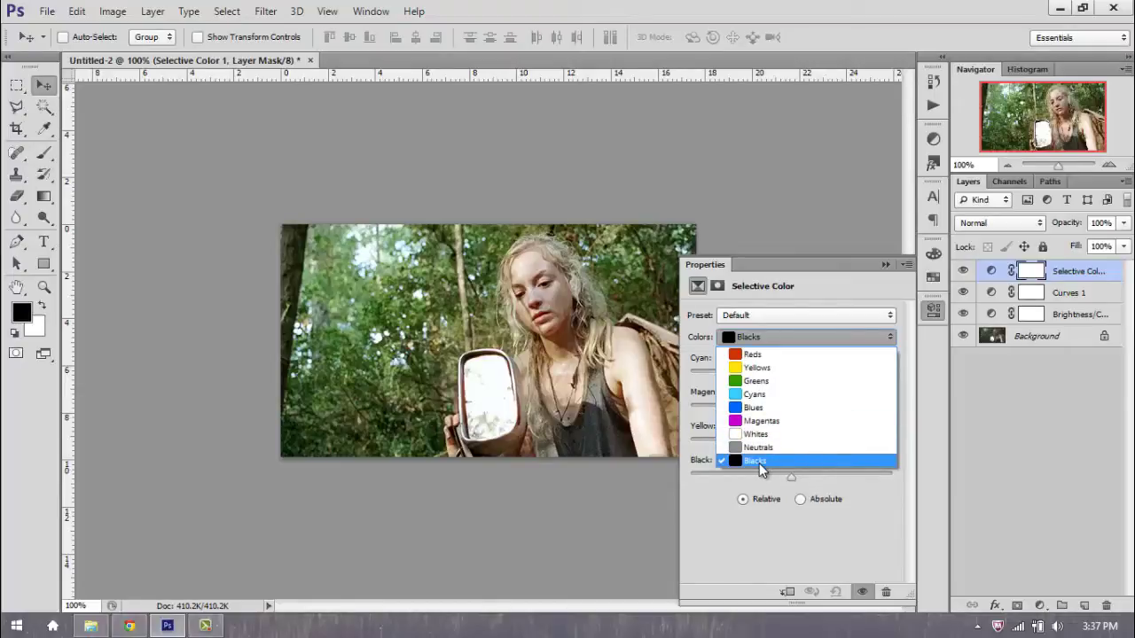
{"action": "left_click", "coordinate": [759, 463]}
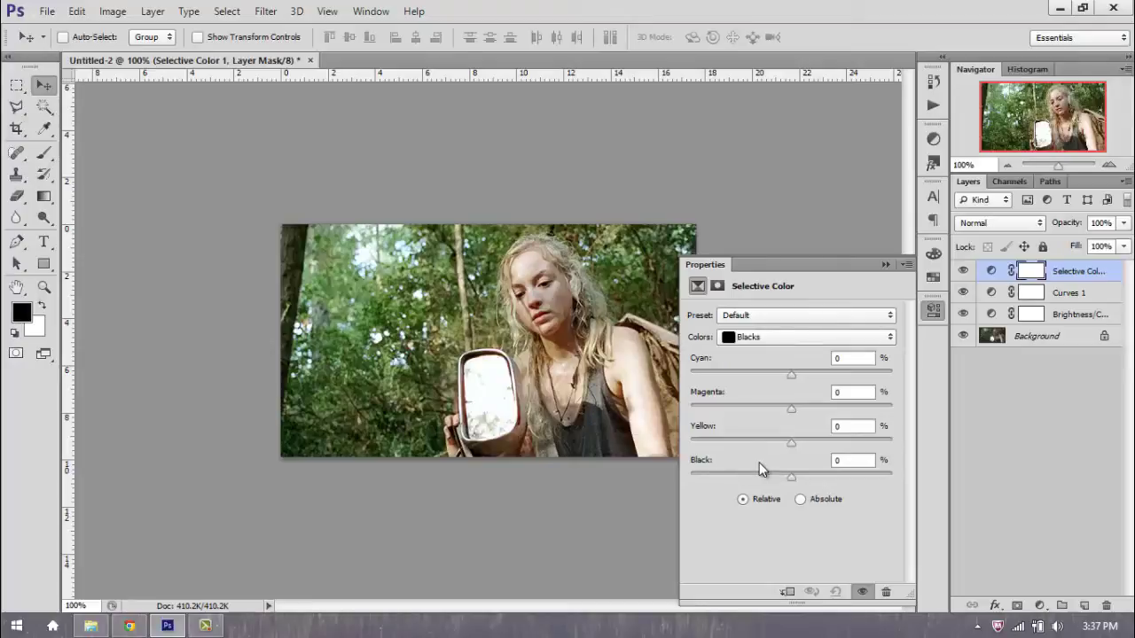
Adjust the Reds in the Selective Color layer with slightly reduced cyan, magenta +17, yellow +23 and black +24%
{"action": "left_click", "coordinate": [806, 337]}
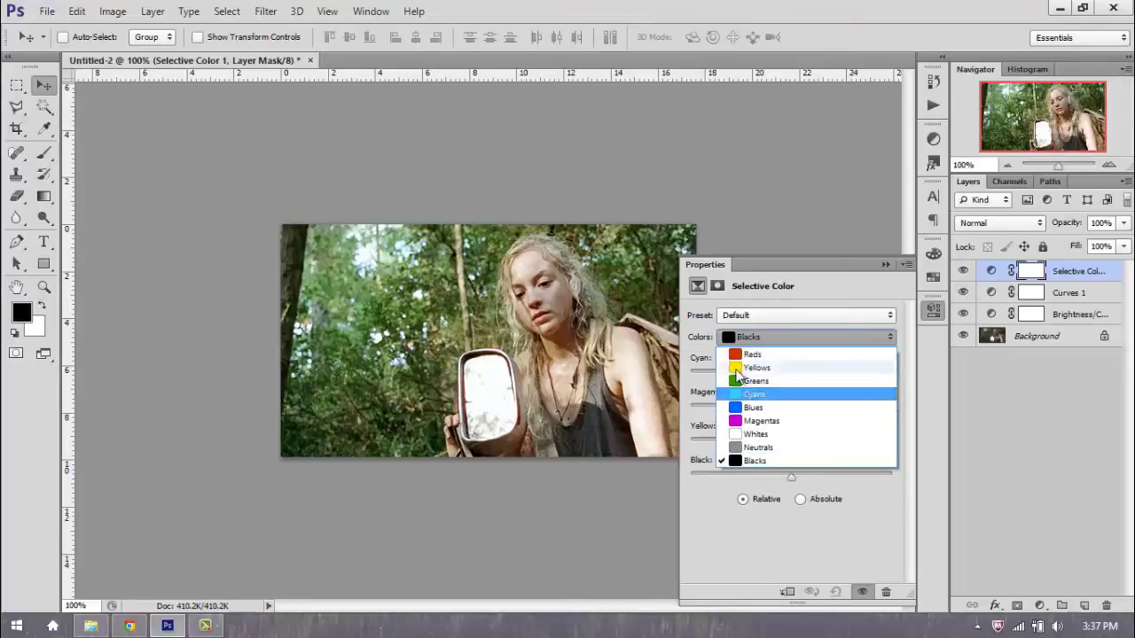
{"action": "left_click", "coordinate": [754, 355]}
{"action": "left_click_drag", "start_coordinate": [791, 376], "coordinate": [915, 384]}
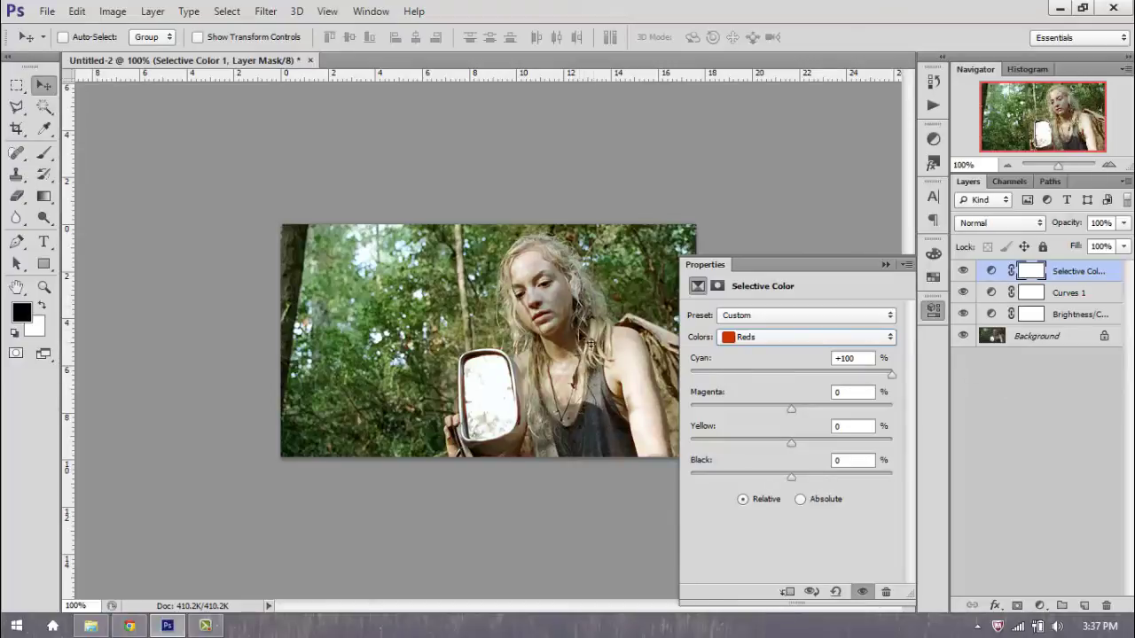
{"action": "left_click", "coordinate": [771, 372]}
{"action": "mouse_move", "coordinate": [792, 411]}
{"action": "left_mouse_down"}
{"action": "mouse_move", "coordinate": [793, 424]}
{"action": "mouse_move", "coordinate": [777, 424]}
{"action": "left_mouse_up"}
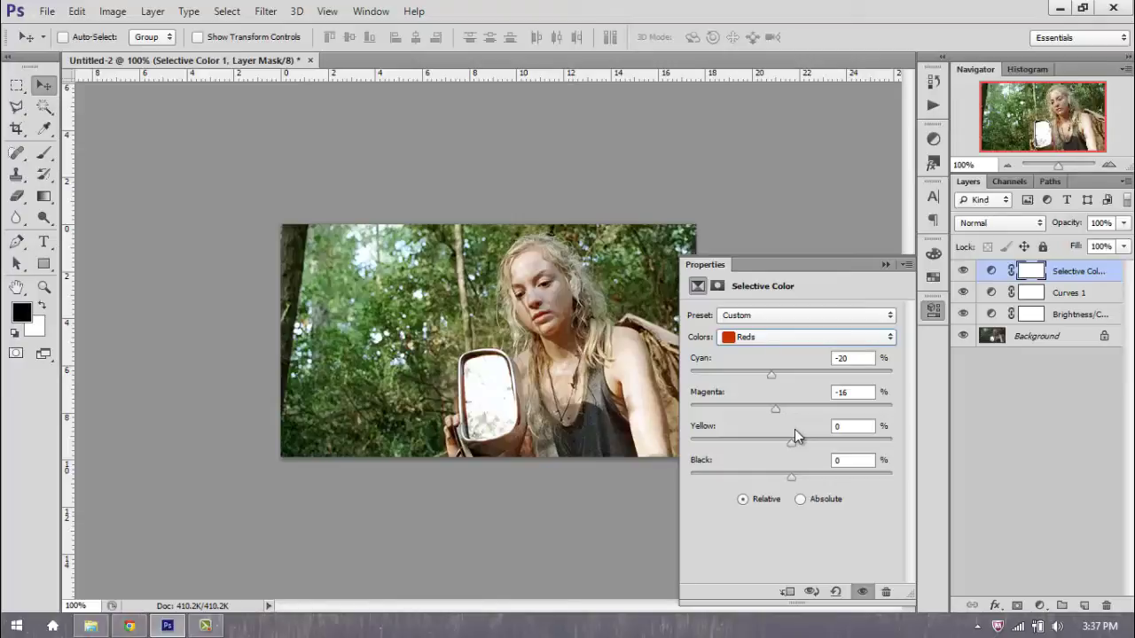
{"action": "left_click_drag", "start_coordinate": [778, 409], "coordinate": [808, 405]}
{"action": "left_click_drag", "start_coordinate": [792, 443], "coordinate": [815, 443]}
{"action": "left_click_drag", "start_coordinate": [792, 479], "coordinate": [818, 477]}
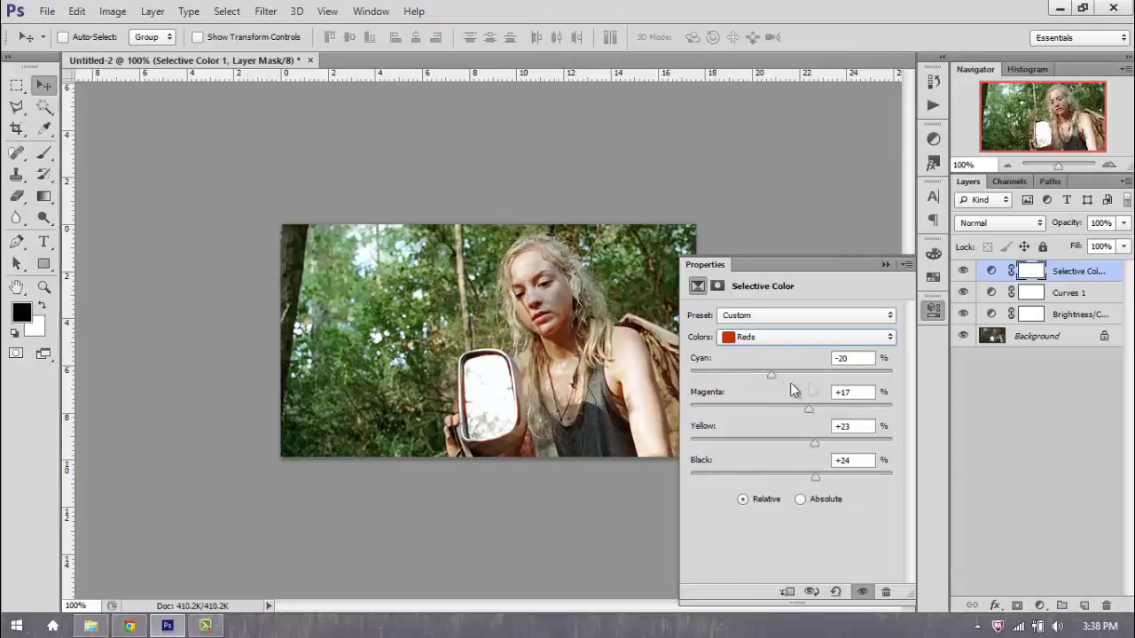
{"action": "mouse_move", "coordinate": [767, 376]}
{"action": "left_mouse_down"}
{"action": "mouse_move", "coordinate": [693, 377]}
{"action": "mouse_move", "coordinate": [867, 390]}
{"action": "mouse_move", "coordinate": [761, 381]}
{"action": "mouse_move", "coordinate": [776, 378]}
{"action": "left_mouse_up"}
Adjust the Yellows in the Selective Color layer to cyan +10, magenta +20, yellow +17 and black -30%
{"action": "left_click", "coordinate": [721, 338]}
{"action": "left_click", "coordinate": [738, 355]}
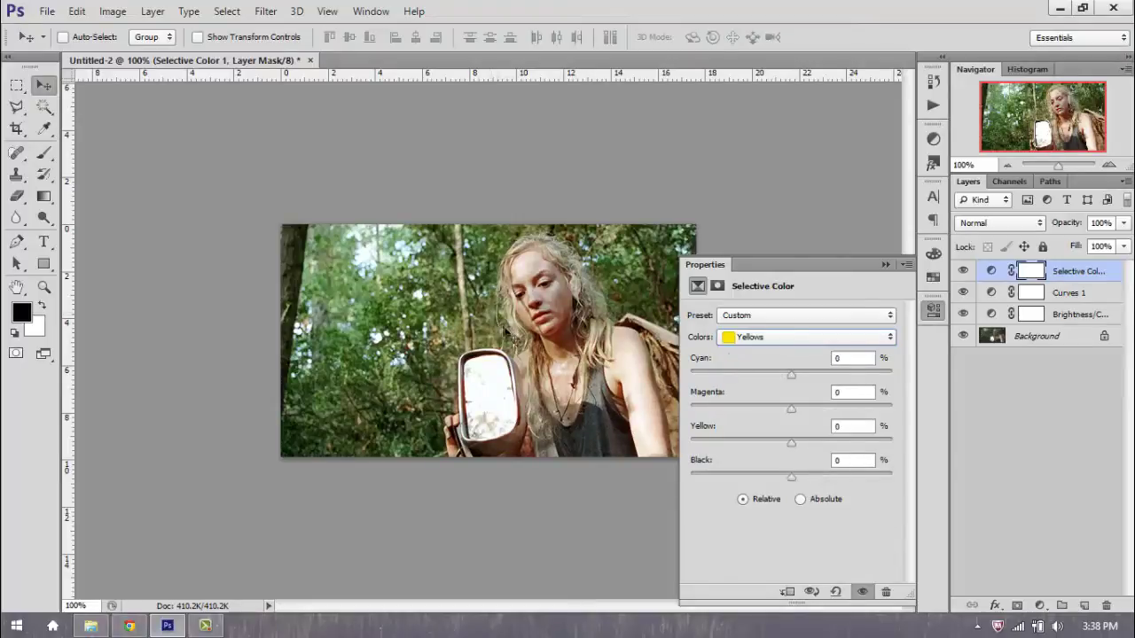
{"action": "left_click_drag", "start_coordinate": [792, 375], "coordinate": [810, 443]}
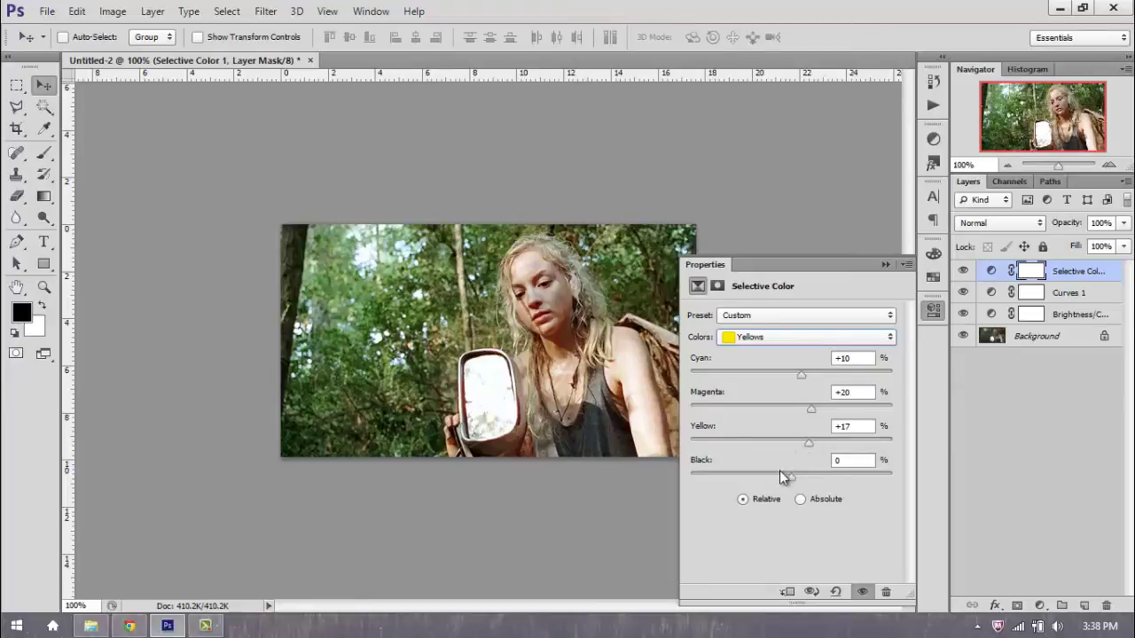
{"action": "left_click_drag", "start_coordinate": [801, 477], "coordinate": [810, 477]}
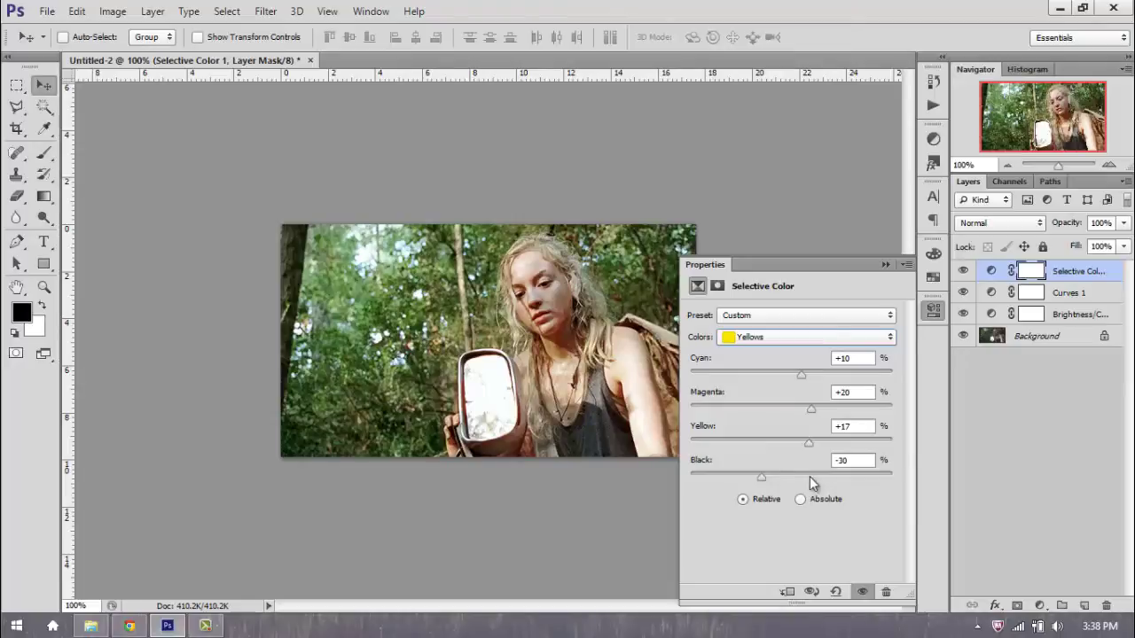
Adjust the Greens in the Selective Color layer to cyan +5, magenta +3, yellow +9 and black +1%
{"action": "left_click", "coordinate": [763, 339]}
{"action": "left_click", "coordinate": [751, 381]}
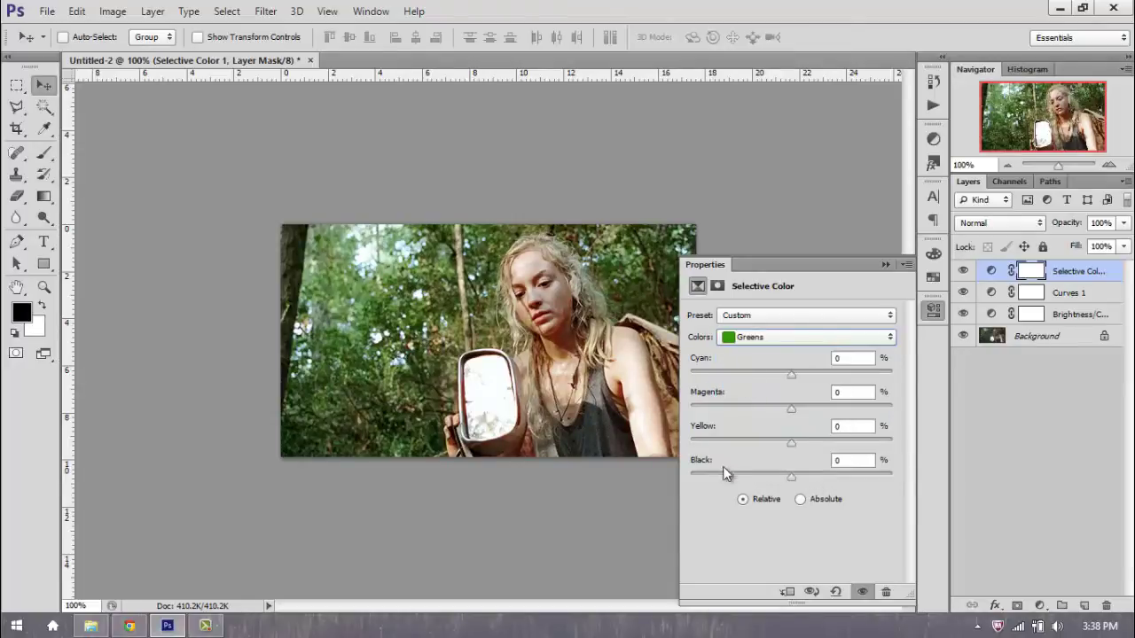
{"action": "left_click_drag", "start_coordinate": [826, 373], "coordinate": [794, 409]}
{"action": "mouse_move", "coordinate": [788, 442]}
{"action": "left_mouse_down"}
{"action": "mouse_move", "coordinate": [805, 442]}
{"action": "mouse_move", "coordinate": [783, 444]}
{"action": "left_mouse_up"}
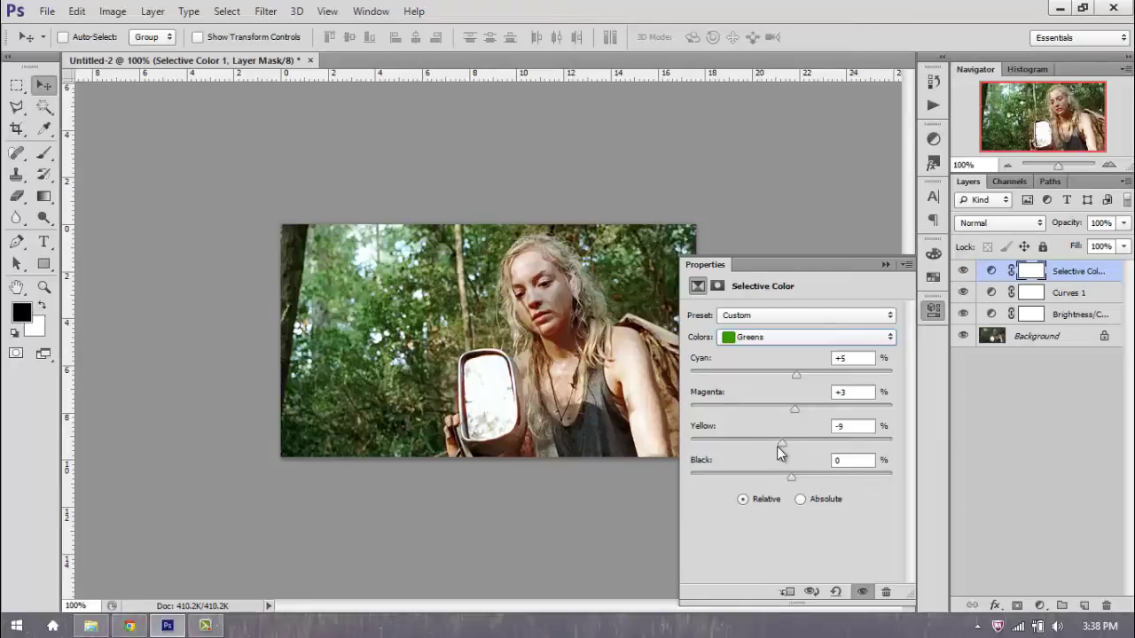
{"action": "left_click_drag", "start_coordinate": [804, 444], "coordinate": [798, 474]}
{"action": "left_click_drag", "start_coordinate": [802, 442], "coordinate": [792, 477]}
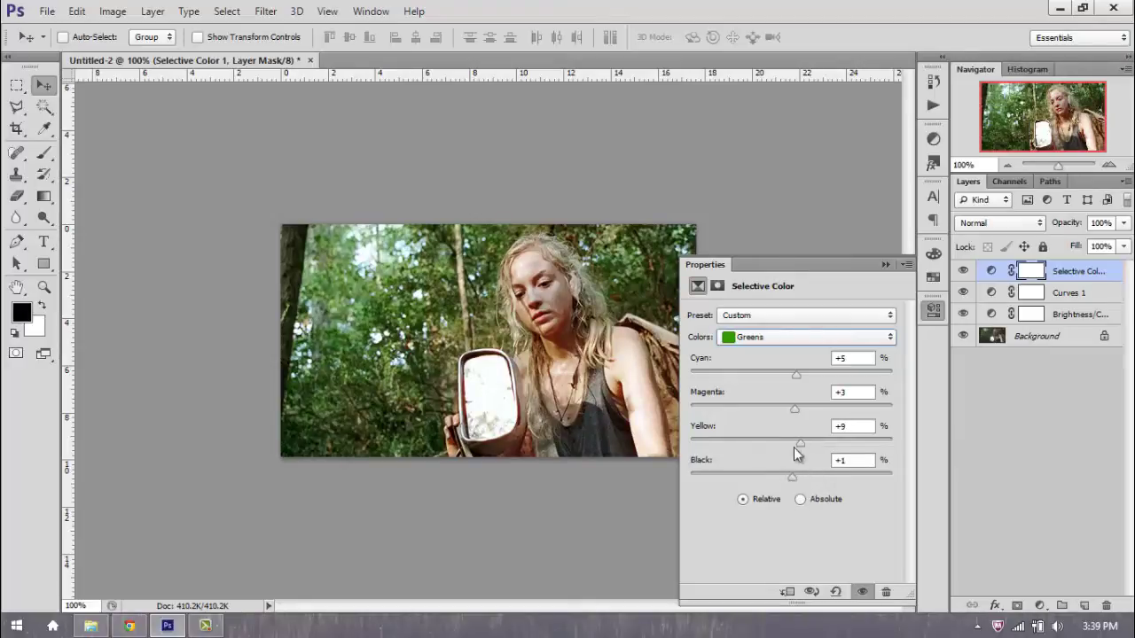
Switch the Selective Color layer to Cyans, try a cyan amount of -50%, and return it to 0%
{"action": "left_click", "coordinate": [775, 338]}
{"action": "left_click", "coordinate": [768, 382]}
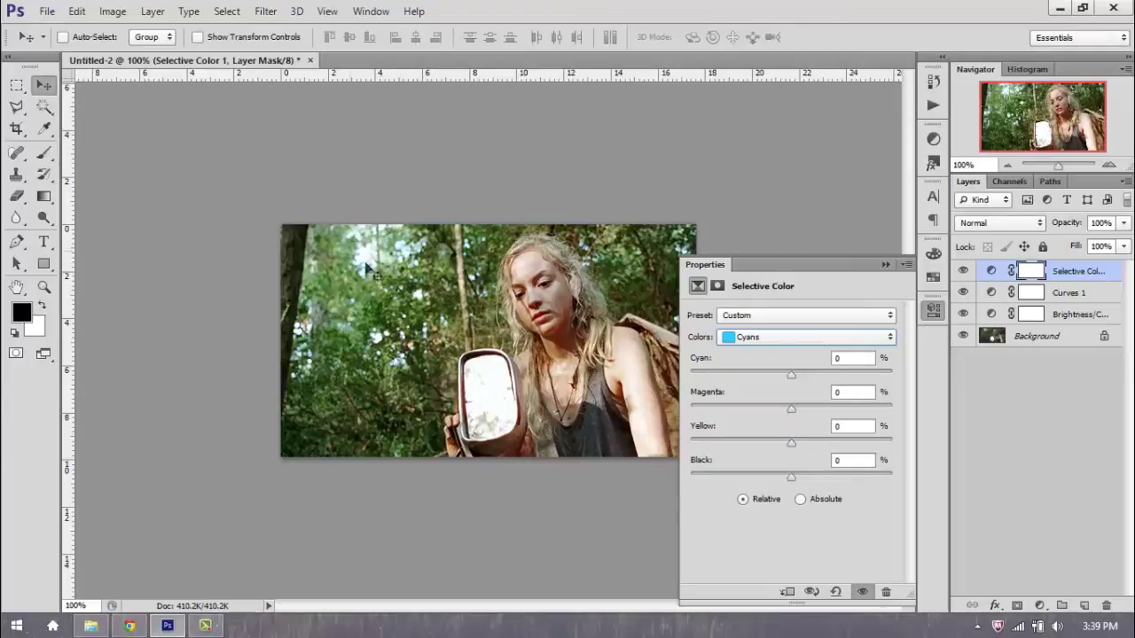
{"action": "left_click_drag", "start_coordinate": [791, 376], "coordinate": [748, 375]}
{"action": "left_click_drag", "start_coordinate": [850, 358], "coordinate": [701, 365]}
{"action": "type", "text": "-50"}
{"action": "key", "text": "BackSpace"}
{"action": "key", "text": "BackSpace"}
{"action": "key", "text": "BackSpace"}
{"action": "left_click", "coordinate": [749, 341]}
{"action": "left_click", "coordinate": [761, 392]}
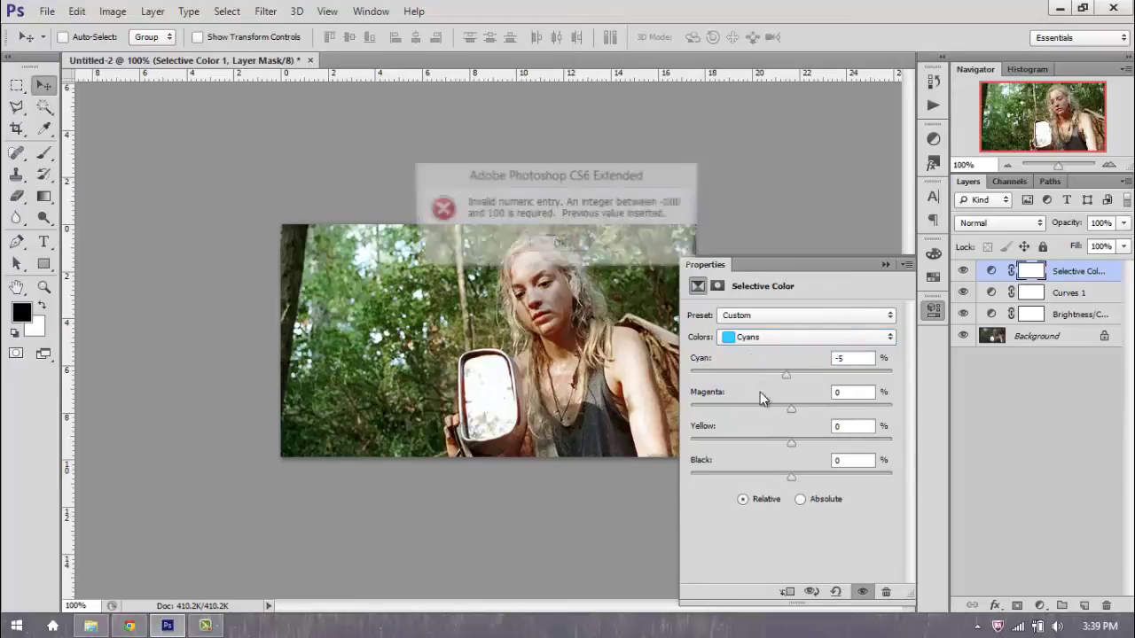
{"action": "left_click", "coordinate": [546, 247]}
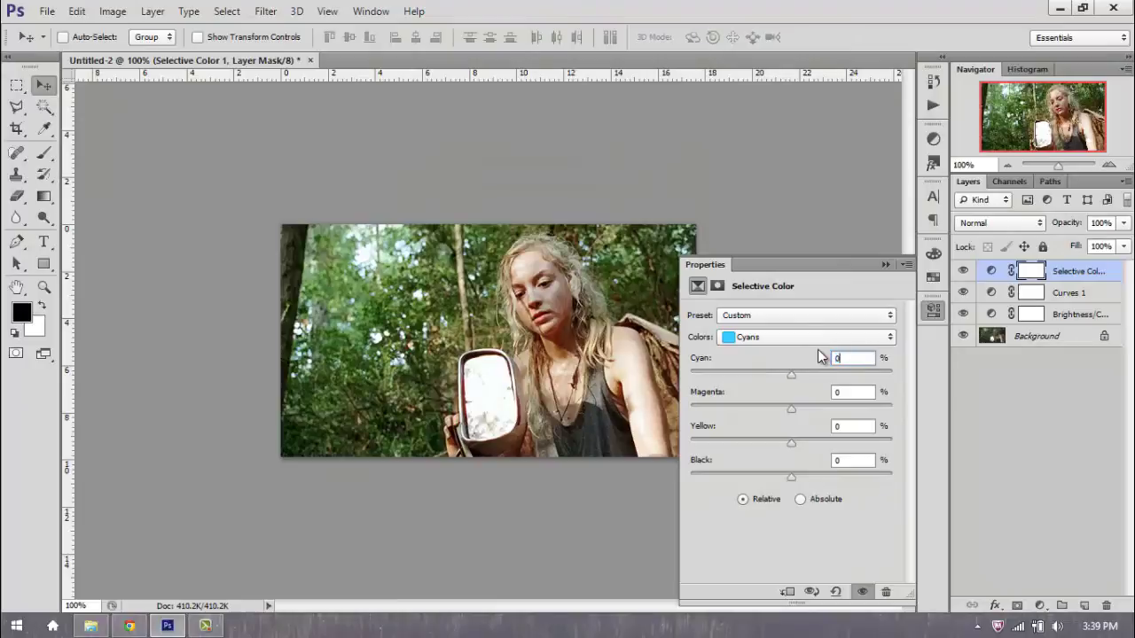
Try reduced cyan and magenta amounts in the Selective Color layer's Magentas, and reset both to 0%
{"action": "left_click", "coordinate": [777, 344]}
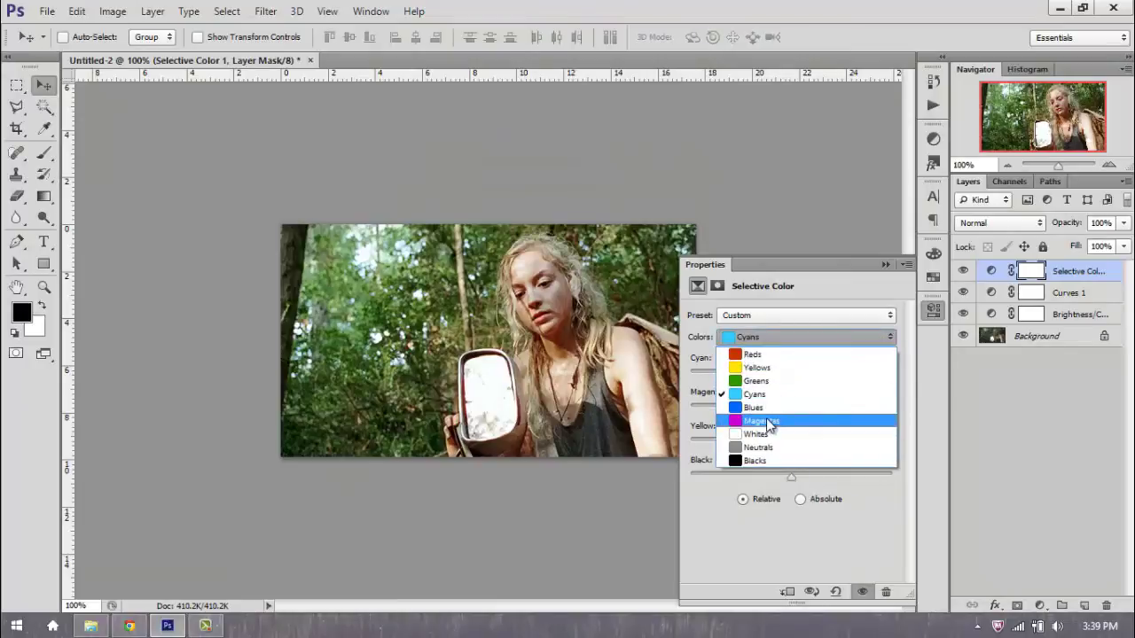
{"action": "left_click", "coordinate": [771, 420]}
{"action": "left_click_drag", "start_coordinate": [791, 413], "coordinate": [774, 407]}
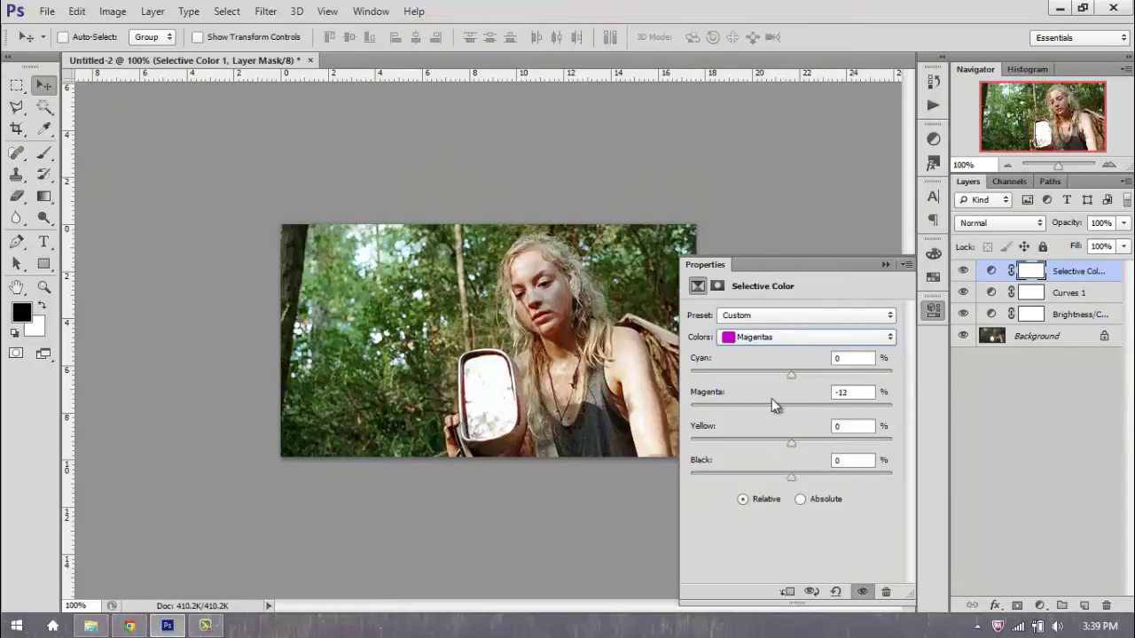
{"action": "left_click_drag", "start_coordinate": [790, 375], "coordinate": [784, 376]}
{"action": "double_click", "coordinate": [840, 359]}
{"action": "type", "text": "0"}
{"action": "double_click", "coordinate": [851, 392]}
{"action": "type", "text": "0"}
Adjust the Whites in the Selective Color layer with moderately reduced cyan, magenta -6, yellow +8 and black -10%
{"action": "left_click", "coordinate": [767, 344]}
{"action": "left_click", "coordinate": [755, 434]}
{"action": "mouse_move", "coordinate": [790, 371]}
{"action": "left_mouse_down"}
{"action": "mouse_move", "coordinate": [710, 379]}
{"action": "mouse_move", "coordinate": [786, 375]}
{"action": "mouse_move", "coordinate": [776, 382]}
{"action": "left_mouse_up"}
{"action": "left_click_drag", "start_coordinate": [791, 409], "coordinate": [781, 472]}
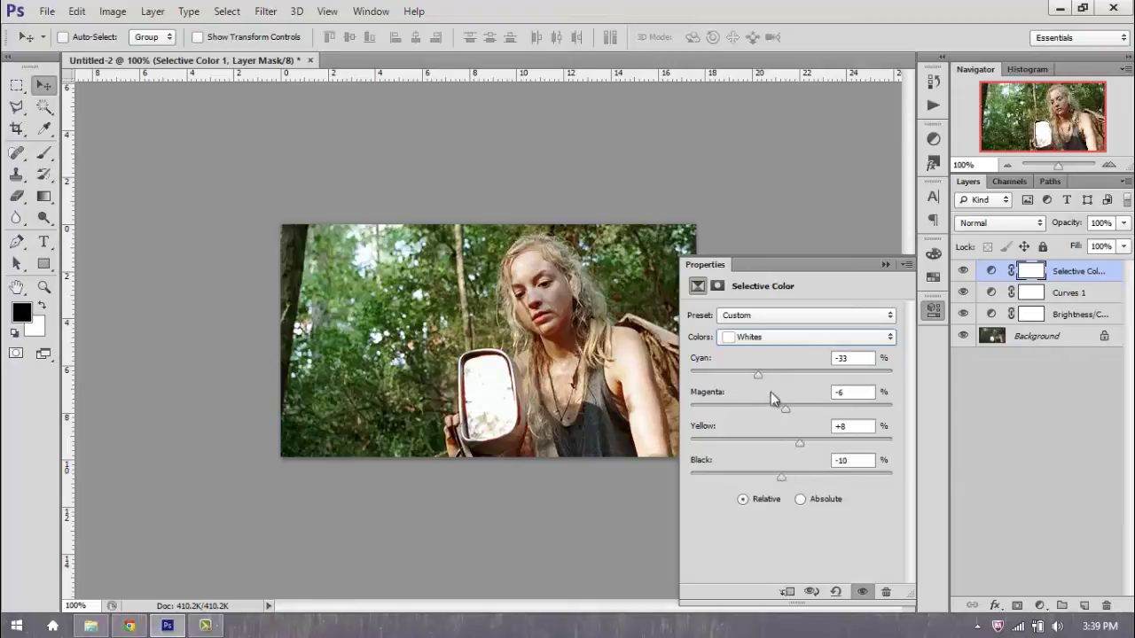
{"action": "left_click_drag", "start_coordinate": [758, 378], "coordinate": [776, 376]}
Adjust the Neutrals in the Selective Color layer to cyan +5, magenta +6, yellow +9% and slightly reduced black
{"action": "left_click", "coordinate": [778, 340]}
{"action": "left_click", "coordinate": [763, 442]}
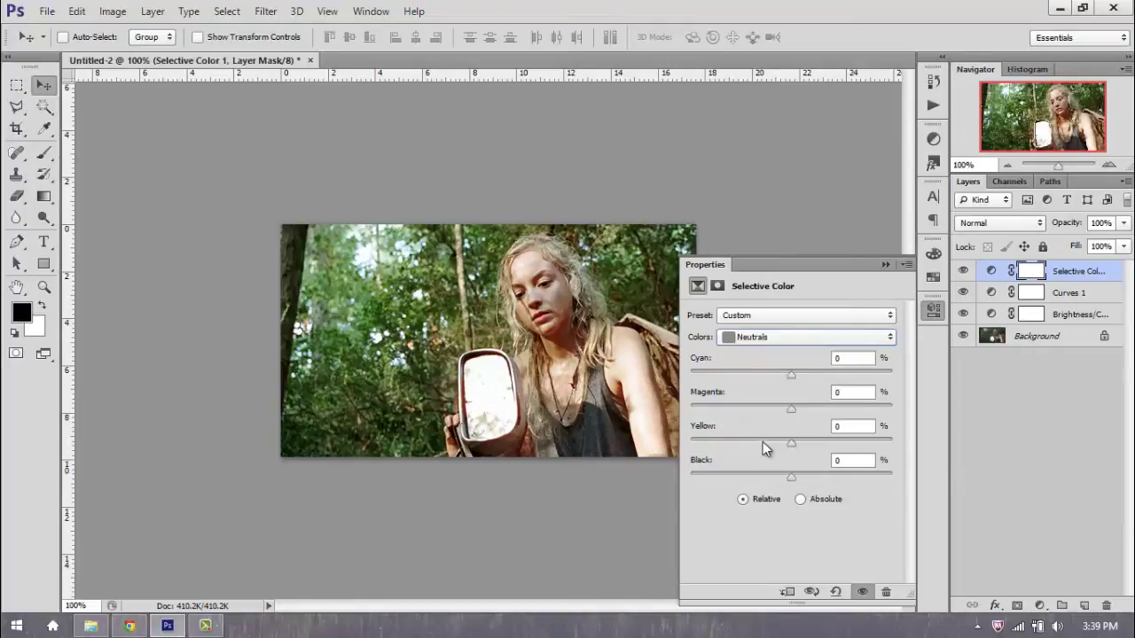
{"action": "left_click_drag", "start_coordinate": [790, 374], "coordinate": [800, 440]}
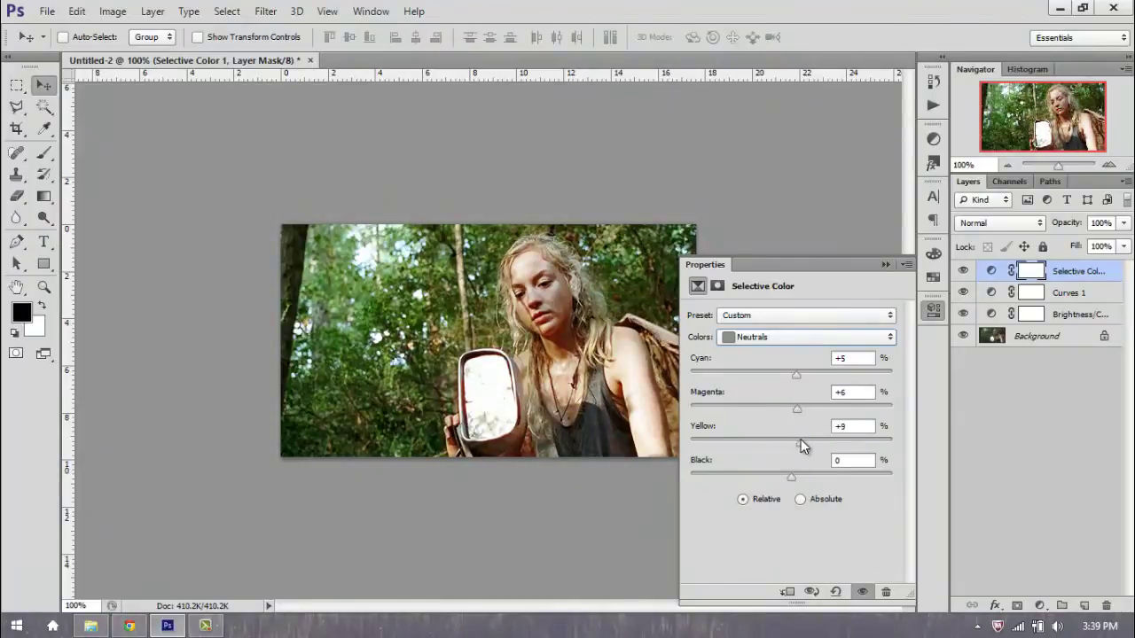
{"action": "left_click_drag", "start_coordinate": [791, 474], "coordinate": [785, 473]}
Adjust the Blacks in the Selective Color layer to cyan +12, magenta +10, yellow -2 and black -7%
{"action": "left_click", "coordinate": [772, 336]}
{"action": "left_click", "coordinate": [767, 460]}
{"action": "mouse_move", "coordinate": [783, 471]}
{"action": "left_mouse_down"}
{"action": "mouse_move", "coordinate": [883, 468]}
{"action": "mouse_move", "coordinate": [691, 473]}
{"action": "mouse_move", "coordinate": [773, 477]}
{"action": "mouse_move", "coordinate": [792, 472]}
{"action": "mouse_move", "coordinate": [728, 473]}
{"action": "mouse_move", "coordinate": [789, 468]}
{"action": "mouse_move", "coordinate": [801, 450]}
{"action": "mouse_move", "coordinate": [792, 456]}
{"action": "left_mouse_up"}
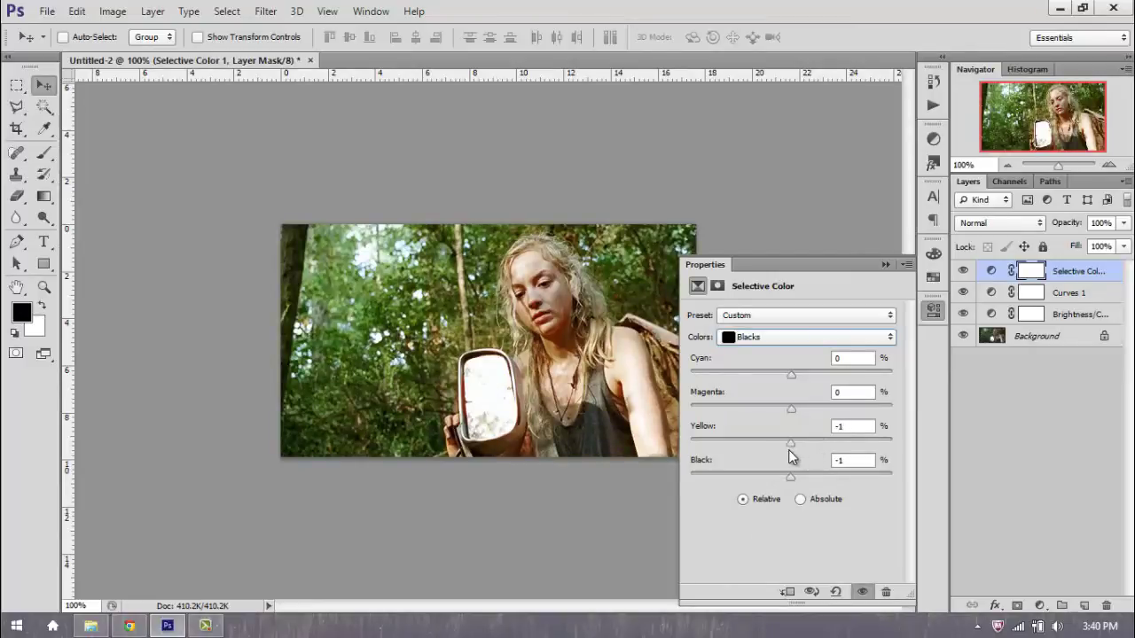
{"action": "mouse_move", "coordinate": [794, 414]}
{"action": "left_mouse_down"}
{"action": "mouse_move", "coordinate": [813, 408]}
{"action": "mouse_move", "coordinate": [794, 414]}
{"action": "mouse_move", "coordinate": [802, 417]}
{"action": "left_mouse_up"}
{"action": "left_click_drag", "start_coordinate": [803, 376], "coordinate": [807, 417]}
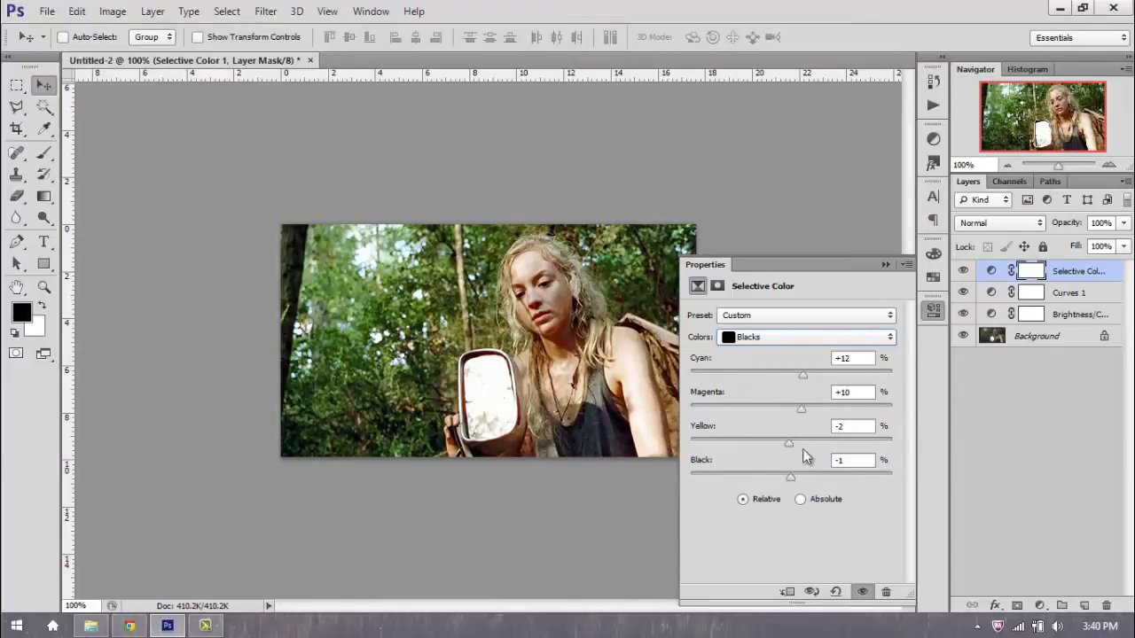
{"action": "left_click_drag", "start_coordinate": [789, 479], "coordinate": [785, 476]}
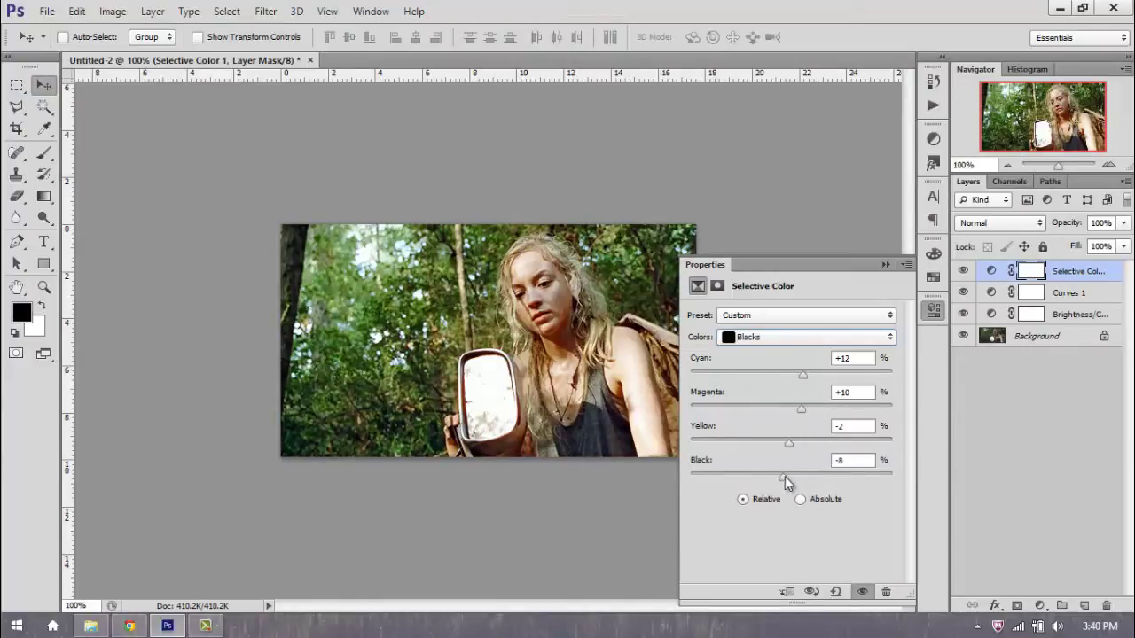
{"action": "left_click", "coordinate": [1040, 606]}
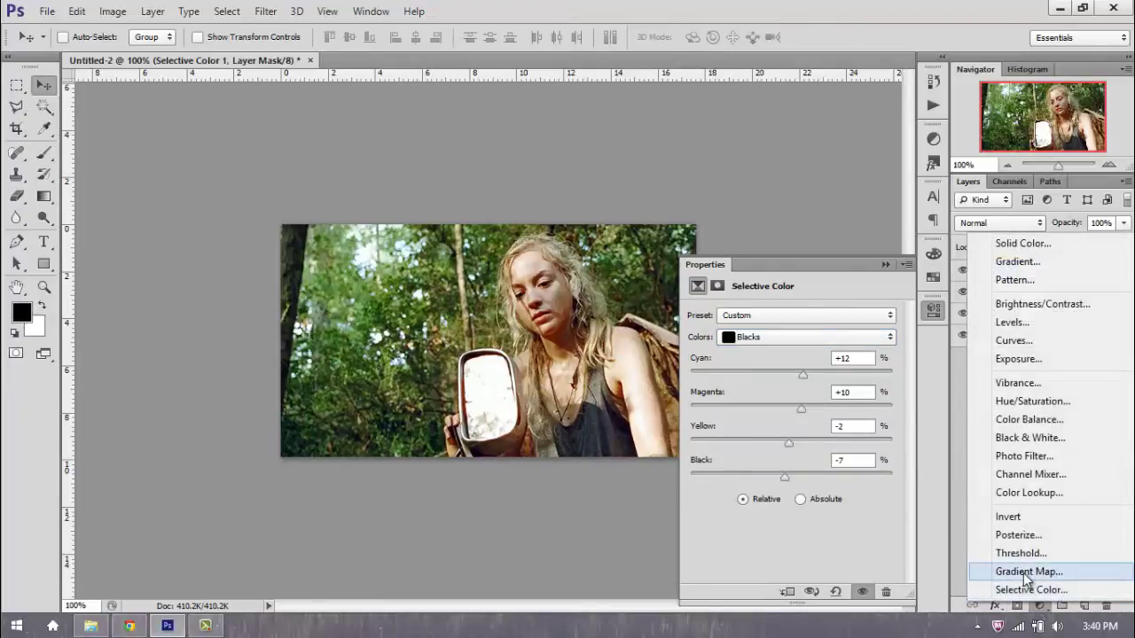
{"action": "left_click", "coordinate": [1023, 573]}
{"action": "left_click_drag", "start_coordinate": [1084, 271], "coordinate": [1106, 607]}
Add a second Selective Color adjustment layer and adjust its Greens to cyan +25%, yellow +3% and slightly increased black
{"action": "left_click", "coordinate": [1039, 605]}
{"action": "left_click", "coordinate": [1015, 610]}
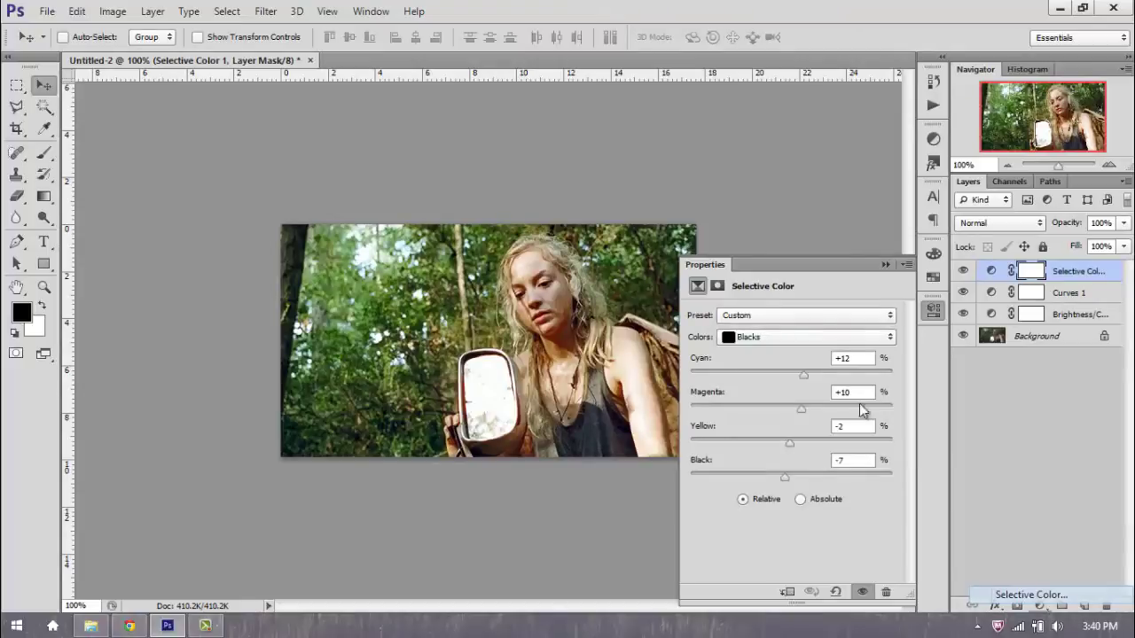
{"action": "left_click_drag", "start_coordinate": [793, 375], "coordinate": [798, 475]}
{"action": "left_click", "coordinate": [766, 341]}
{"action": "left_click", "coordinate": [752, 377]}
{"action": "left_click_drag", "start_coordinate": [789, 375], "coordinate": [817, 376]}
{"action": "mouse_move", "coordinate": [792, 444]}
{"action": "left_mouse_down"}
{"action": "mouse_move", "coordinate": [624, 435]}
{"action": "mouse_move", "coordinate": [785, 432]}
{"action": "mouse_move", "coordinate": [705, 433]}
{"action": "mouse_move", "coordinate": [793, 443]}
{"action": "left_mouse_up"}
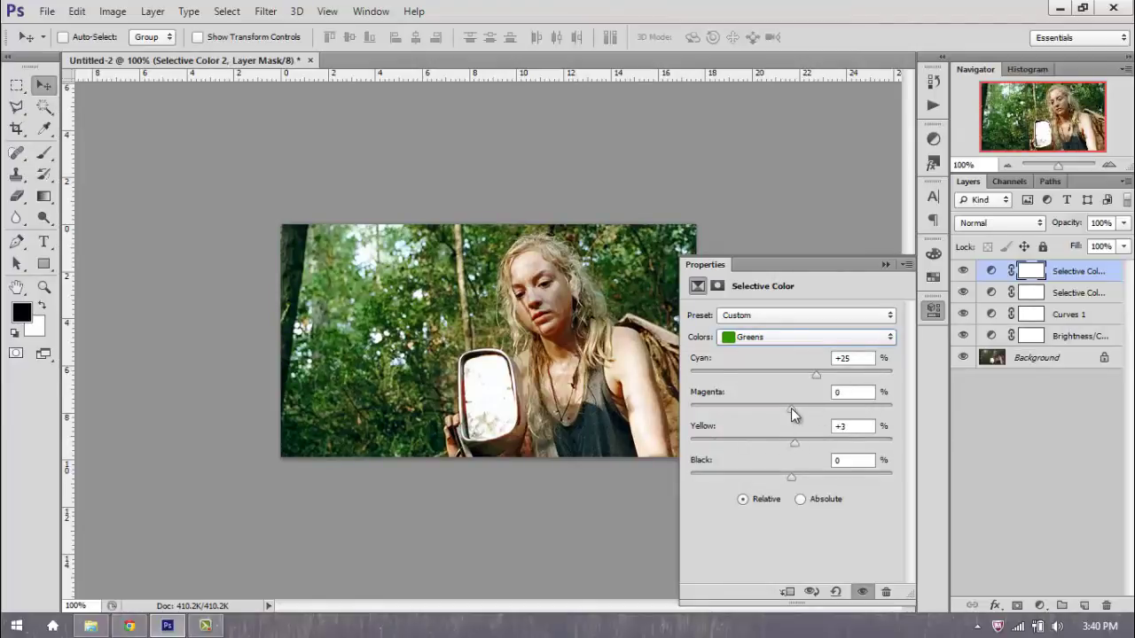
{"action": "mouse_move", "coordinate": [807, 477]}
{"action": "left_mouse_down"}
{"action": "mouse_move", "coordinate": [817, 476]}
{"action": "mouse_move", "coordinate": [801, 479]}
{"action": "left_mouse_up"}
{"action": "left_click", "coordinate": [759, 338]}
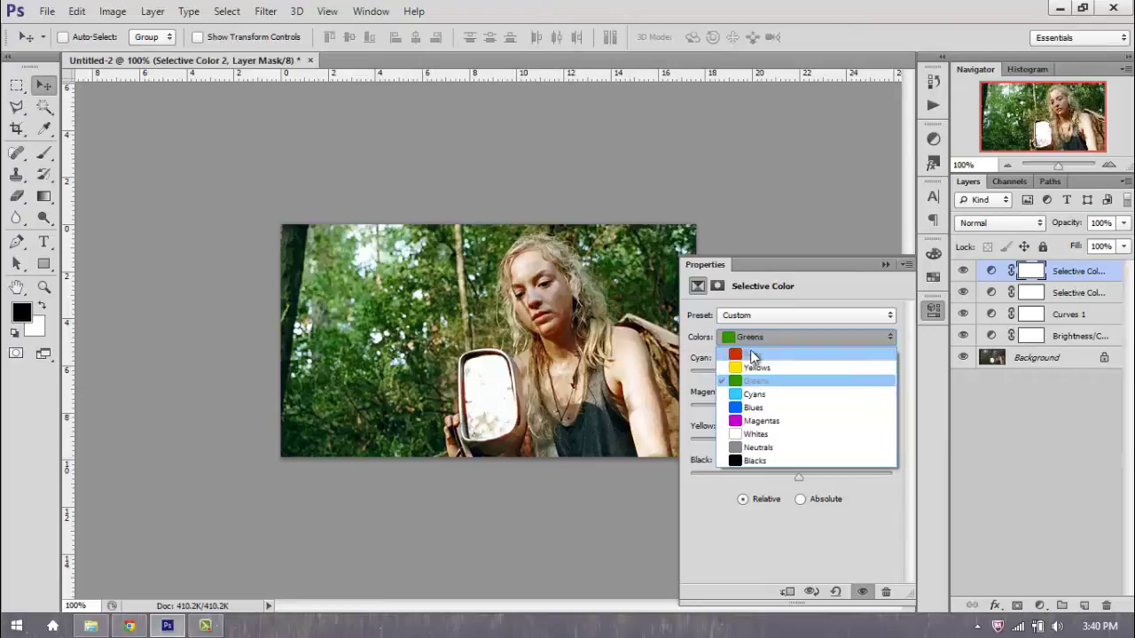
{"action": "left_click", "coordinate": [766, 383]}
Adjust the Yellows in the second Selective Color layer to cyan -29, magenta +12, yellow +20 and black +21%
{"action": "left_click", "coordinate": [768, 338]}
{"action": "left_click", "coordinate": [759, 367]}
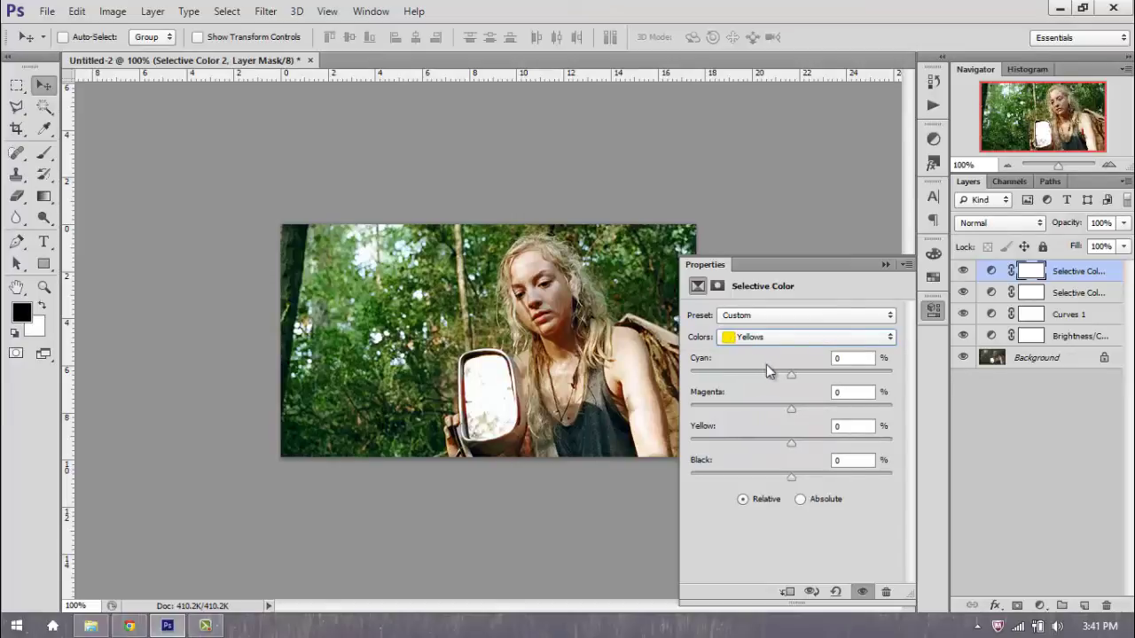
{"action": "left_click_drag", "start_coordinate": [789, 377], "coordinate": [815, 479]}
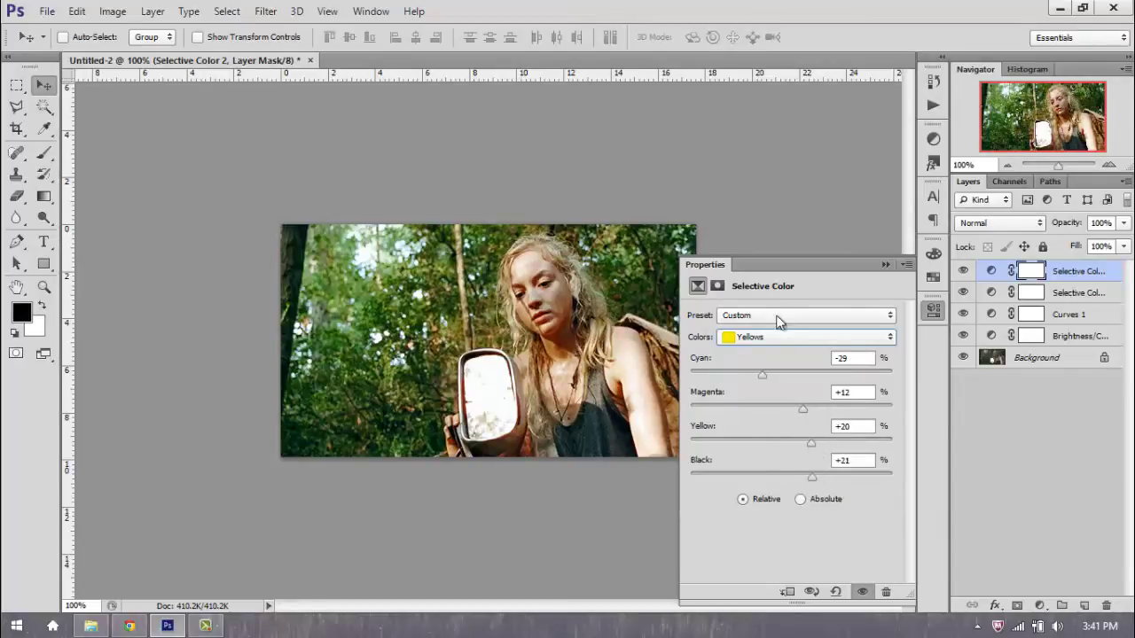
Adjust the Reds in the second Selective Color layer to cyan +15, magenta -12 and yellow -100%
{"action": "left_click", "coordinate": [771, 337]}
{"action": "left_click", "coordinate": [757, 357]}
{"action": "left_click_drag", "start_coordinate": [792, 408], "coordinate": [807, 375]}
{"action": "left_click_drag", "start_coordinate": [791, 443], "coordinate": [685, 438]}
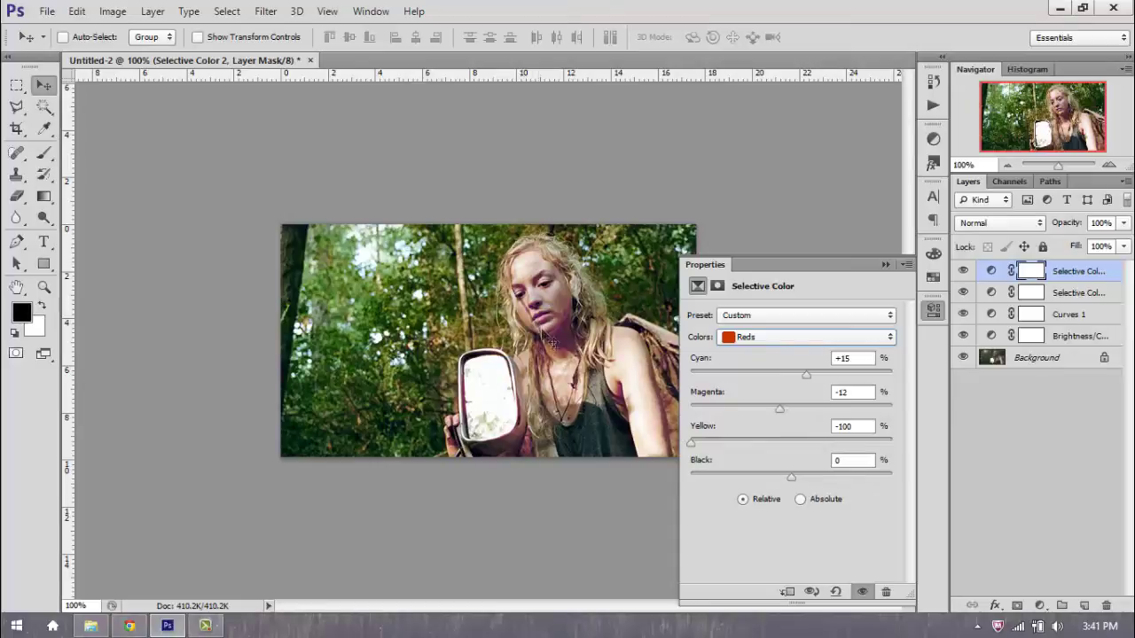
Try extreme Reds values, including yellow -100%, on two extra Selective Color layers, and delete both layers
{"action": "left_click", "coordinate": [1040, 607]}
{"action": "left_click", "coordinate": [1039, 595]}
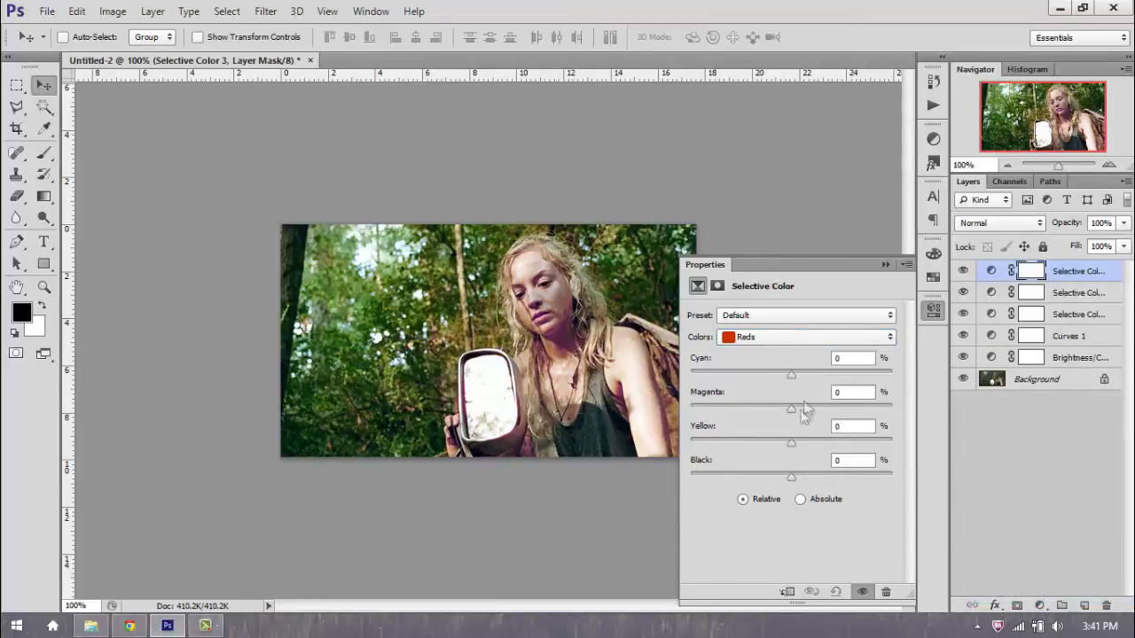
{"action": "left_click_drag", "start_coordinate": [791, 444], "coordinate": [608, 432]}
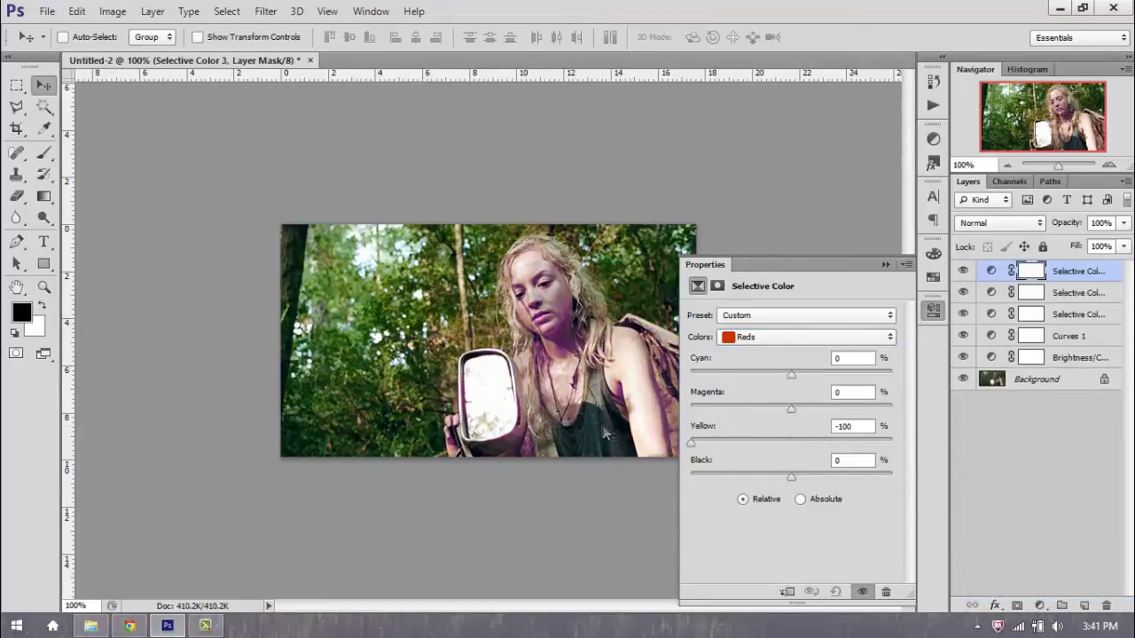
{"action": "left_click", "coordinate": [1040, 607]}
{"action": "left_click", "coordinate": [1025, 593]}
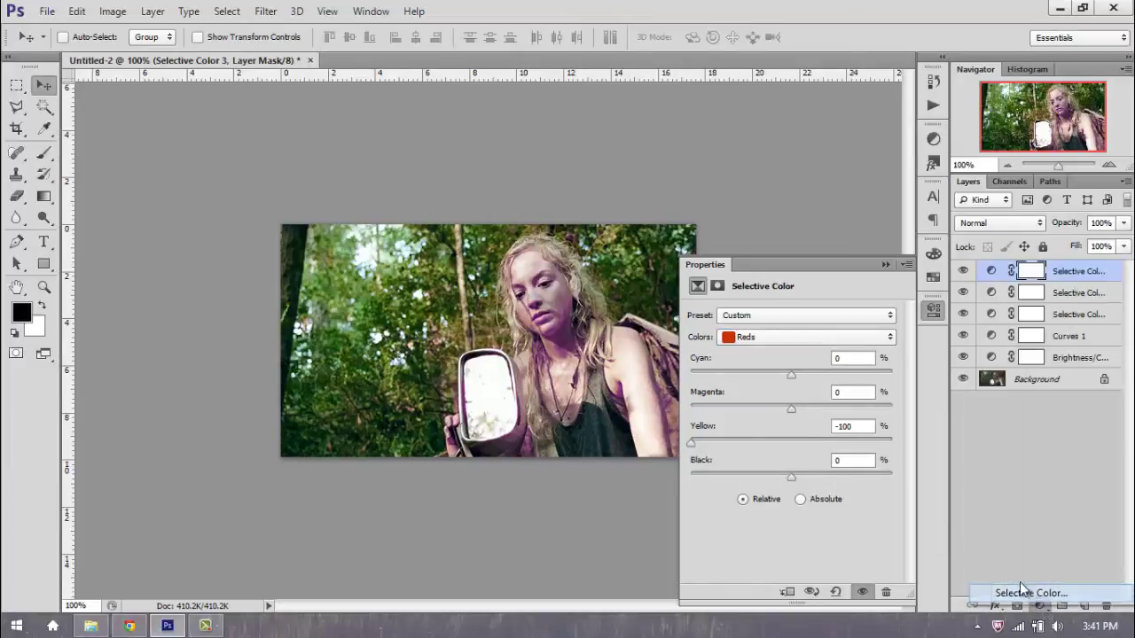
{"action": "left_click_drag", "start_coordinate": [791, 444], "coordinate": [696, 438]}
{"action": "left_click_drag", "start_coordinate": [793, 414], "coordinate": [872, 406]}
{"action": "left_click_drag", "start_coordinate": [791, 374], "coordinate": [693, 373]}
{"action": "left_click_drag", "start_coordinate": [788, 477], "coordinate": [693, 477]}
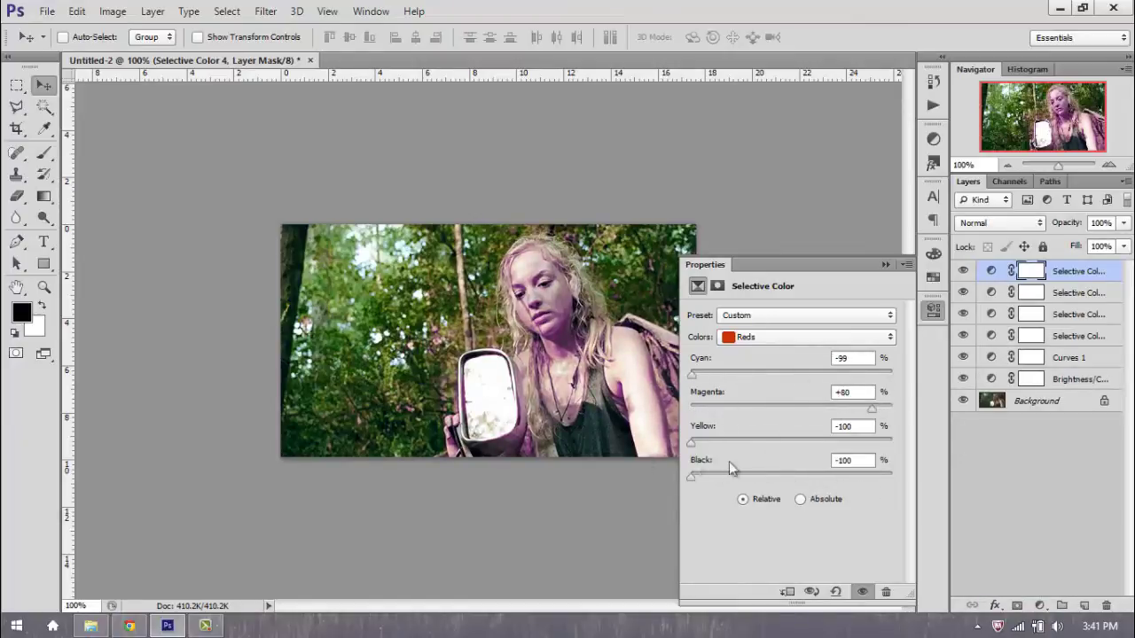
{"action": "left_click_drag", "start_coordinate": [1084, 295], "coordinate": [1106, 605]}
{"action": "left_click_drag", "start_coordinate": [1083, 356], "coordinate": [1106, 605]}
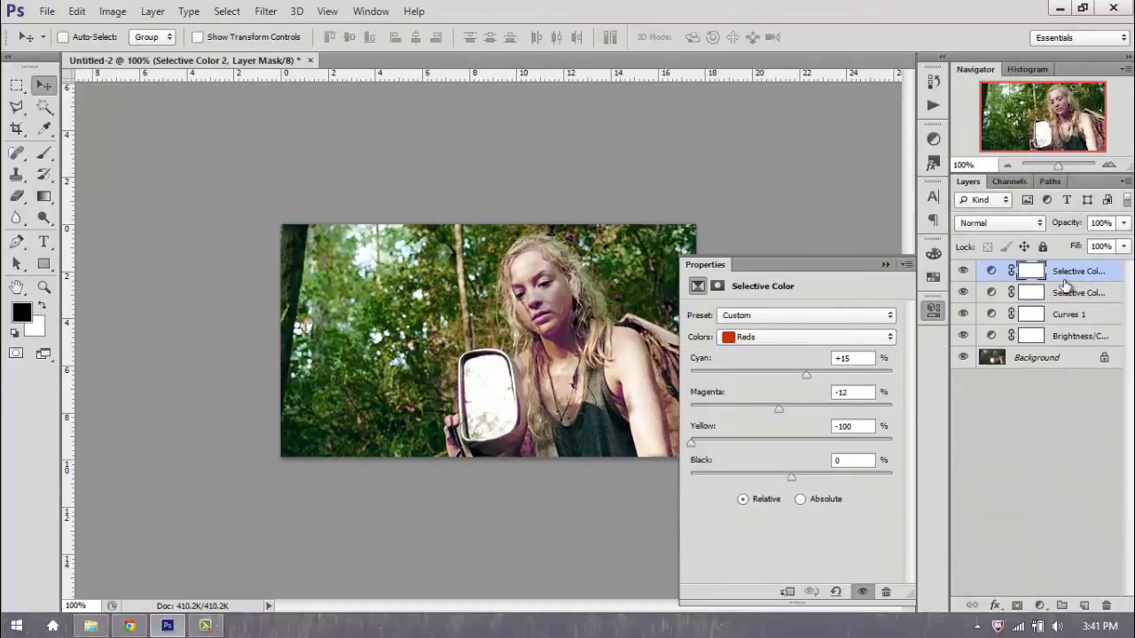
Set the yellow amount of the Reds in the second Selective Color layer to +22%
{"action": "mouse_move", "coordinate": [822, 446]}
{"action": "left_mouse_down"}
{"action": "mouse_move", "coordinate": [844, 444]}
{"action": "mouse_move", "coordinate": [813, 443]}
{"action": "left_mouse_up"}
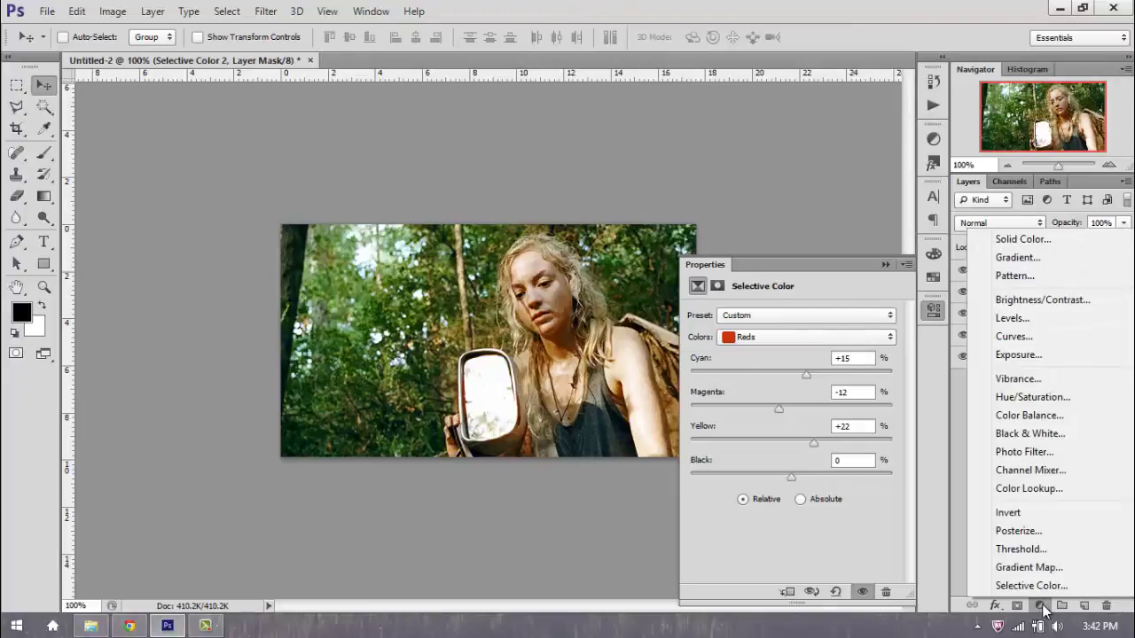
Add a Color Balance adjustment layer and adjust its Midtones to Magenta–Green -25 and Yellow–Blue -4
{"action": "left_click", "coordinate": [1020, 415]}
{"action": "mouse_move", "coordinate": [773, 417]}
{"action": "left_mouse_down"}
{"action": "mouse_move", "coordinate": [739, 414]}
{"action": "mouse_move", "coordinate": [766, 414]}
{"action": "left_mouse_up"}
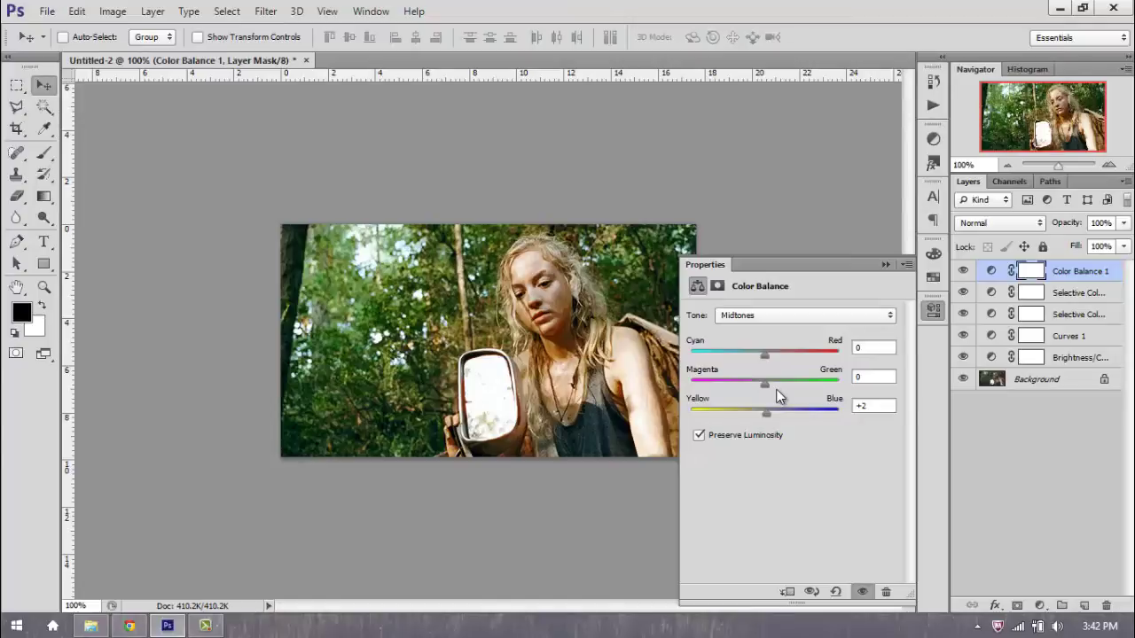
{"action": "left_click", "coordinate": [821, 316]}
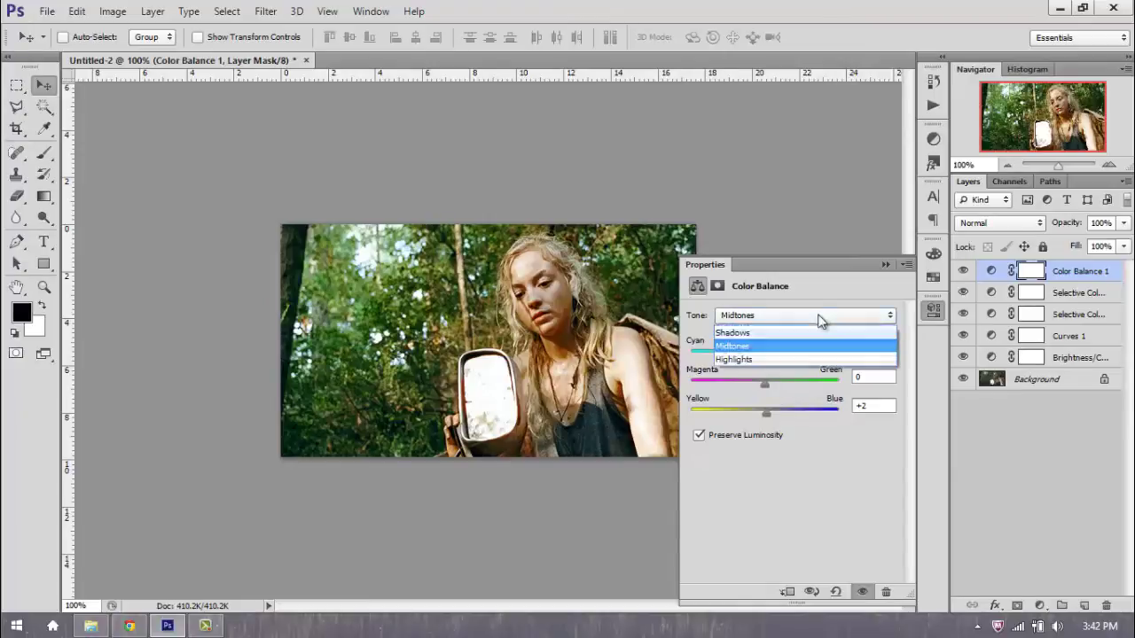
{"action": "left_click", "coordinate": [732, 346]}
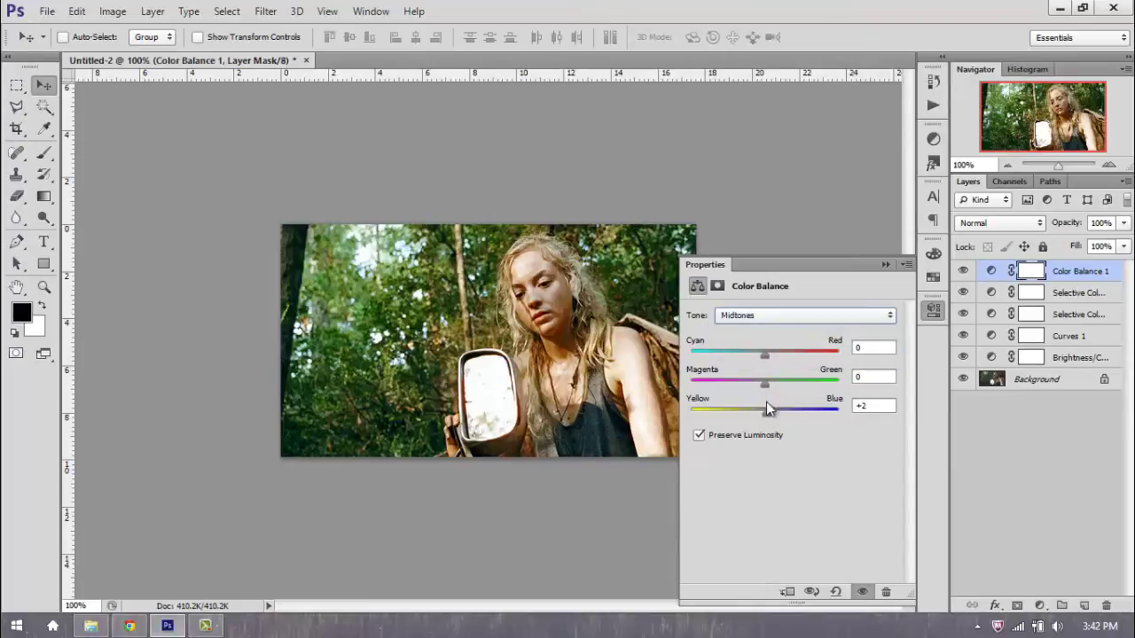
{"action": "left_click_drag", "start_coordinate": [765, 391], "coordinate": [758, 353]}
{"action": "left_click_drag", "start_coordinate": [769, 413], "coordinate": [762, 411]}
Adjust the Color Balance Shadows to Cyan–Red 0, Magenta–Green +4 and Yellow–Blue -6
{"action": "left_click", "coordinate": [752, 321]}
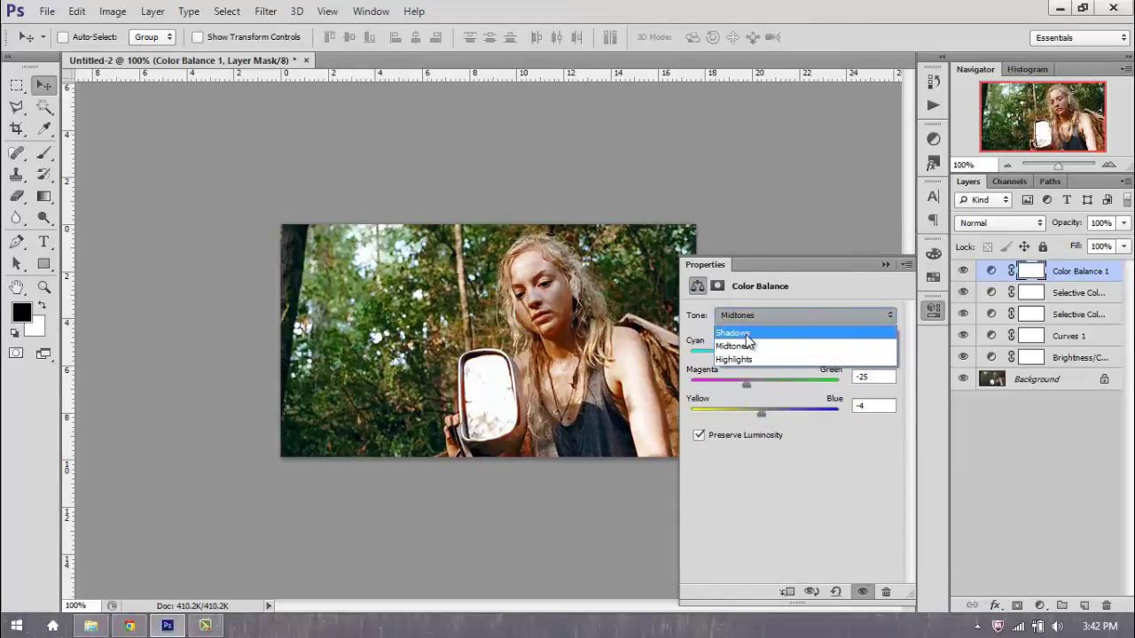
{"action": "left_click", "coordinate": [749, 330]}
{"action": "mouse_move", "coordinate": [766, 355]}
{"action": "left_mouse_down"}
{"action": "mouse_move", "coordinate": [778, 354]}
{"action": "mouse_move", "coordinate": [761, 353]}
{"action": "left_mouse_up"}
{"action": "left_click_drag", "start_coordinate": [868, 347], "coordinate": [806, 354]}
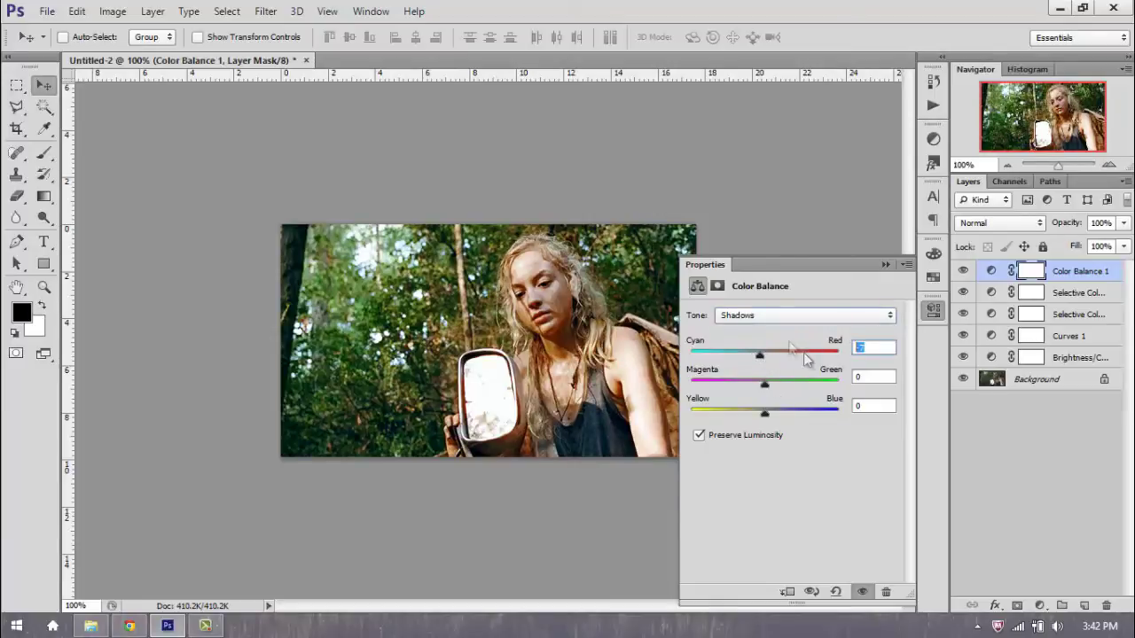
{"action": "type", "text": "0"}
{"action": "left_click_drag", "start_coordinate": [765, 412], "coordinate": [767, 388]}
{"action": "left_click", "coordinate": [758, 321]}
{"action": "left_click", "coordinate": [768, 389]}
Adjust the Color Balance Highlights to Magenta–Green -1 and Yellow–Blue +9
{"action": "left_click", "coordinate": [756, 321]}
{"action": "left_click", "coordinate": [753, 361]}
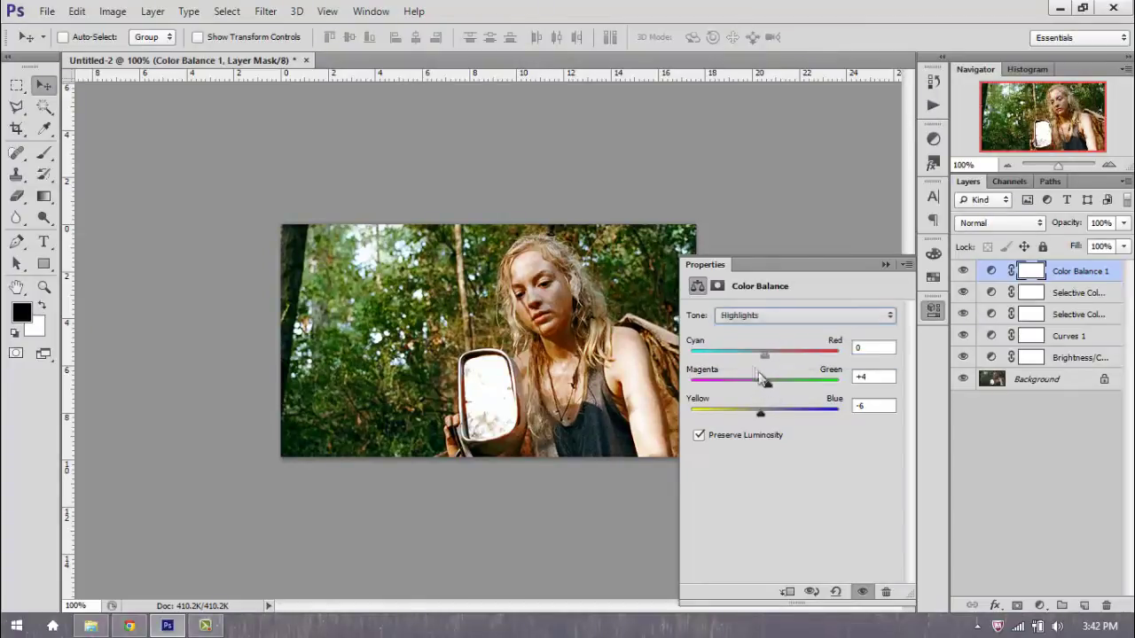
{"action": "left_click_drag", "start_coordinate": [768, 389], "coordinate": [762, 383]}
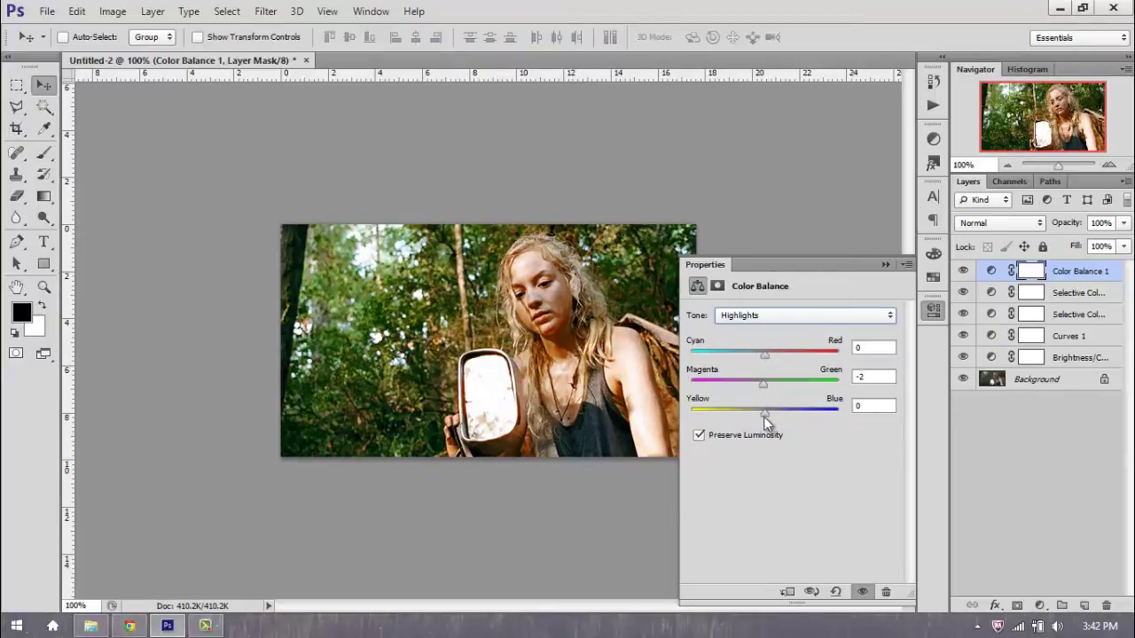
{"action": "left_click_drag", "start_coordinate": [758, 411], "coordinate": [911, 408]}
{"action": "left_click_drag", "start_coordinate": [777, 394], "coordinate": [771, 395]}
{"action": "left_click", "coordinate": [768, 388]}
{"action": "left_click_drag", "start_coordinate": [764, 383], "coordinate": [761, 383]}
Add a Vibrance adjustment layer with vibrance +15 and saturation +16
{"action": "left_click", "coordinate": [1039, 606]}
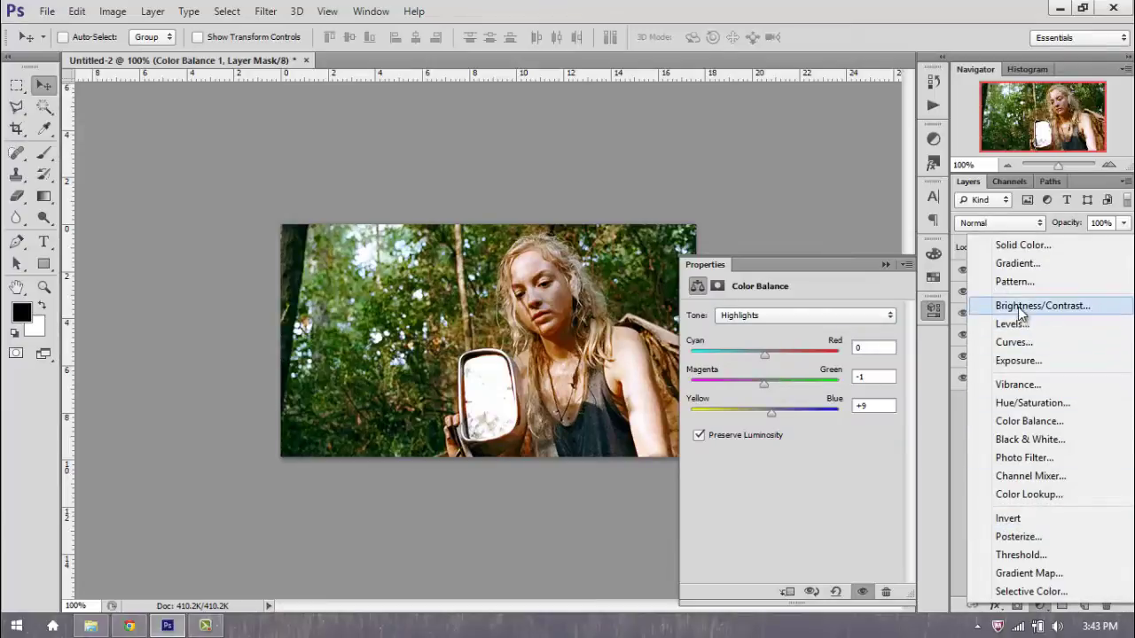
{"action": "left_click", "coordinate": [1050, 385]}
{"action": "left_click_drag", "start_coordinate": [792, 362], "coordinate": [805, 335]}
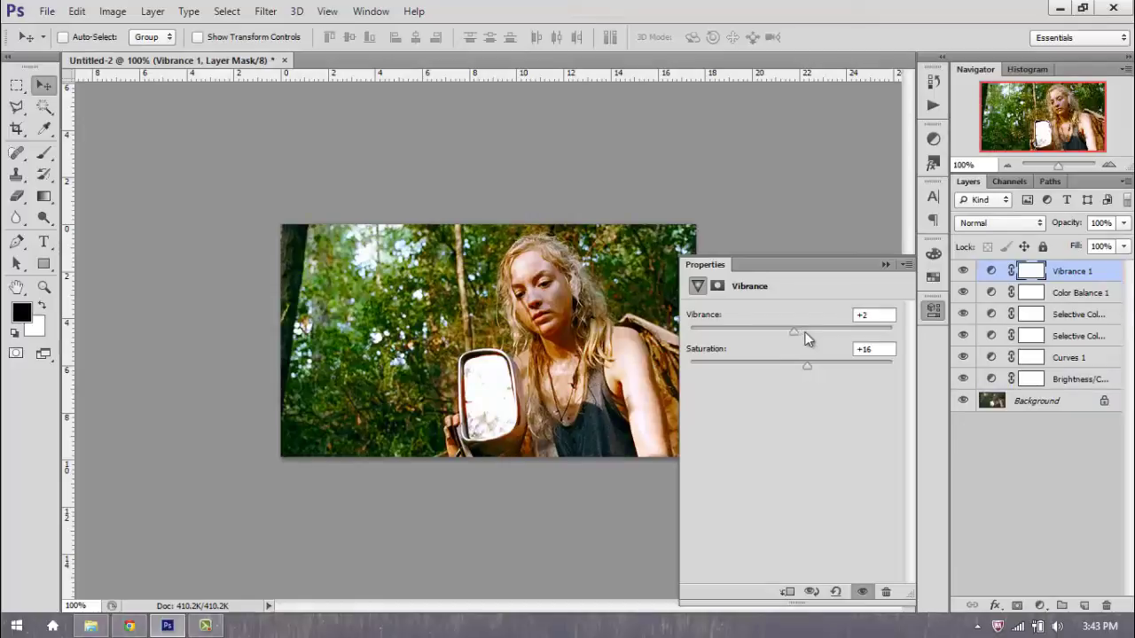
{"action": "left_click_drag", "start_coordinate": [876, 316], "coordinate": [833, 319]}
{"action": "left_click", "coordinate": [890, 350]}
Add a Levels adjustment layer with black input 9, midtones 1.12 and output levels 23 to 240, and compare the image without it
{"action": "left_click", "coordinate": [1039, 606]}
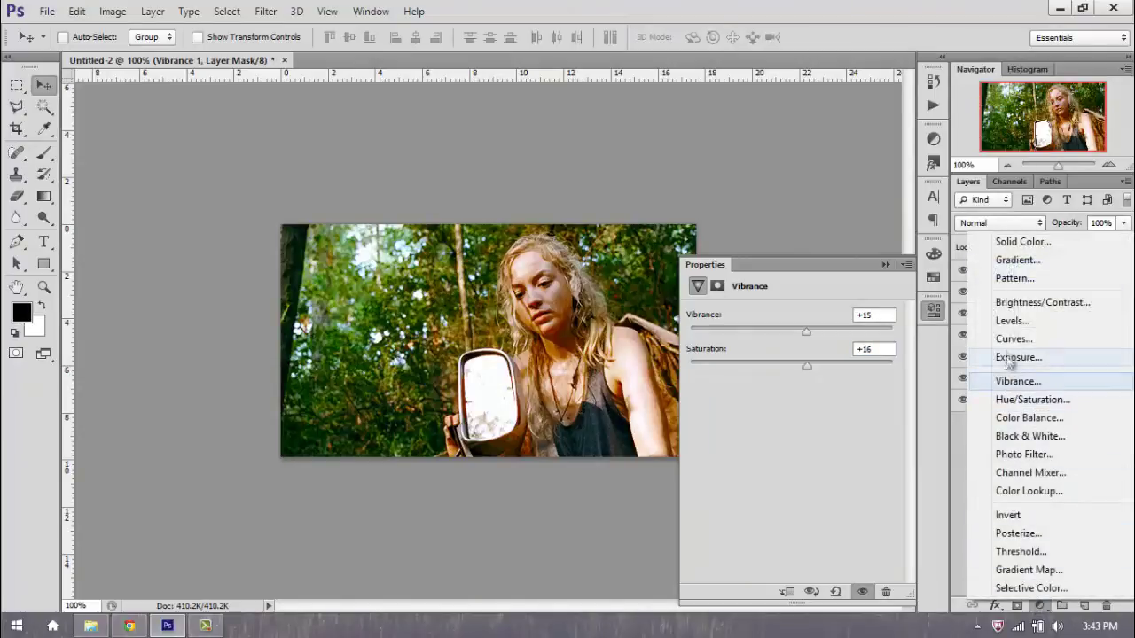
{"action": "left_click", "coordinate": [1016, 322]}
{"action": "mouse_move", "coordinate": [801, 436]}
{"action": "left_mouse_down"}
{"action": "mouse_move", "coordinate": [778, 437]}
{"action": "mouse_move", "coordinate": [795, 436]}
{"action": "left_mouse_up"}
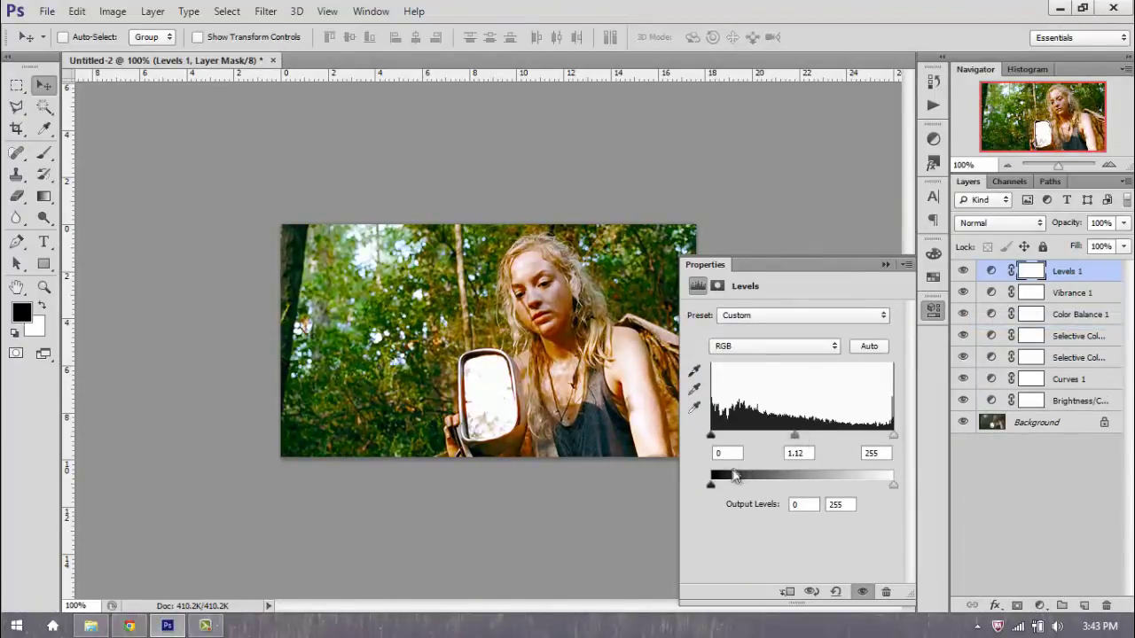
{"action": "left_click_drag", "start_coordinate": [712, 485], "coordinate": [727, 486]}
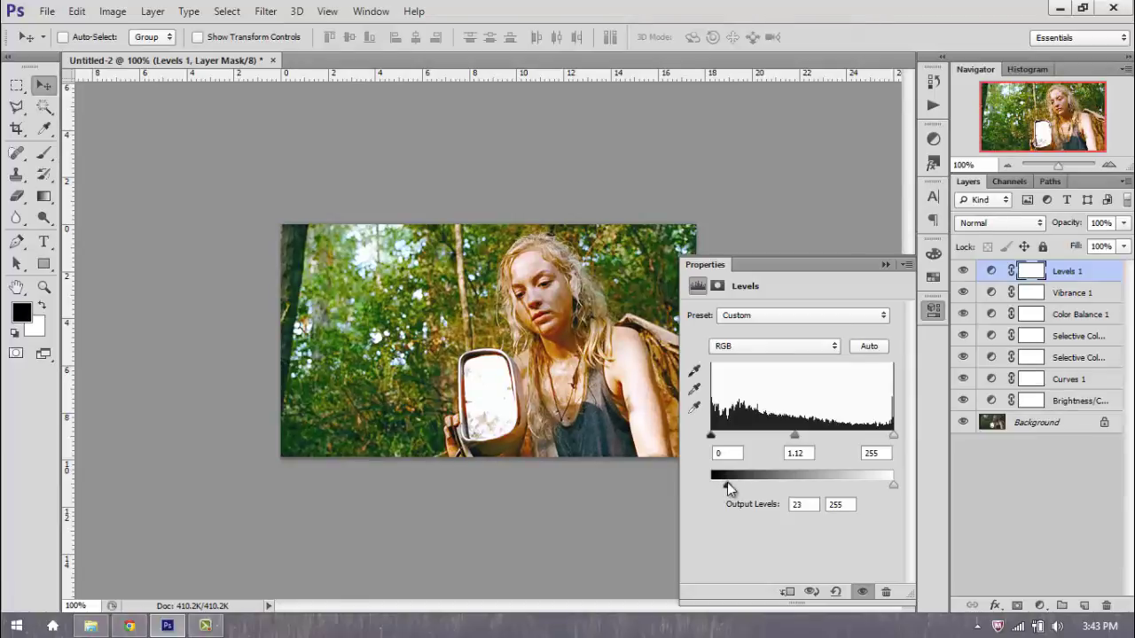
{"action": "left_click_drag", "start_coordinate": [710, 436], "coordinate": [719, 435]}
{"action": "left_click_drag", "start_coordinate": [893, 486], "coordinate": [882, 486]}
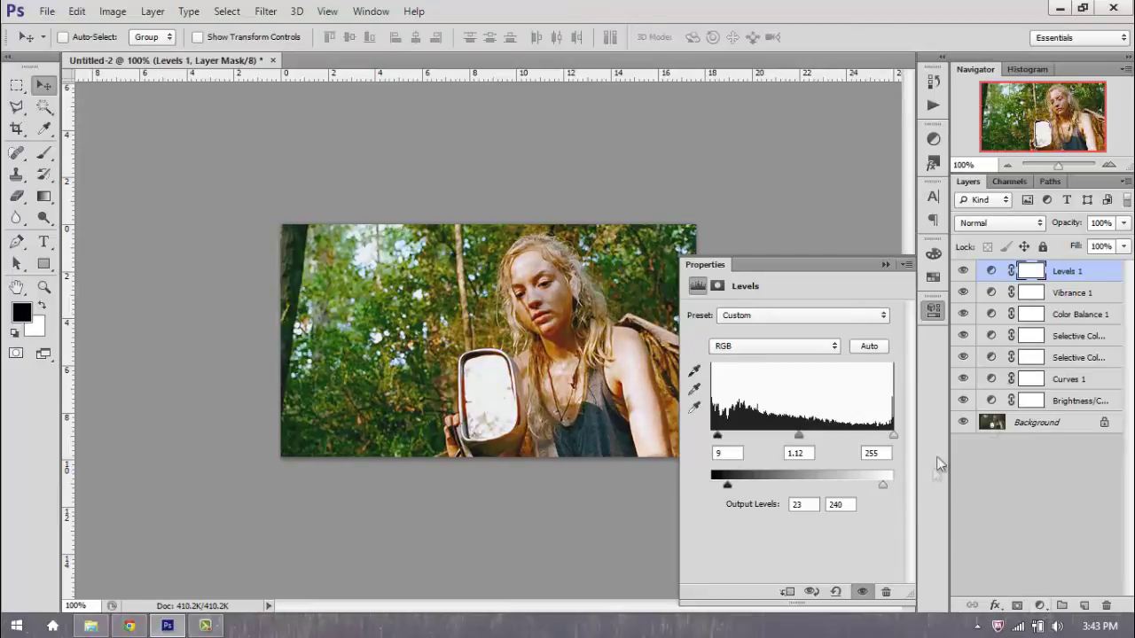
{"action": "left_click", "coordinate": [963, 272]}
{"action": "left_click", "coordinate": [963, 271]}
Add a Hue/Saturation adjustment layer above the Levels layer
{"action": "left_click", "coordinate": [1040, 606]}
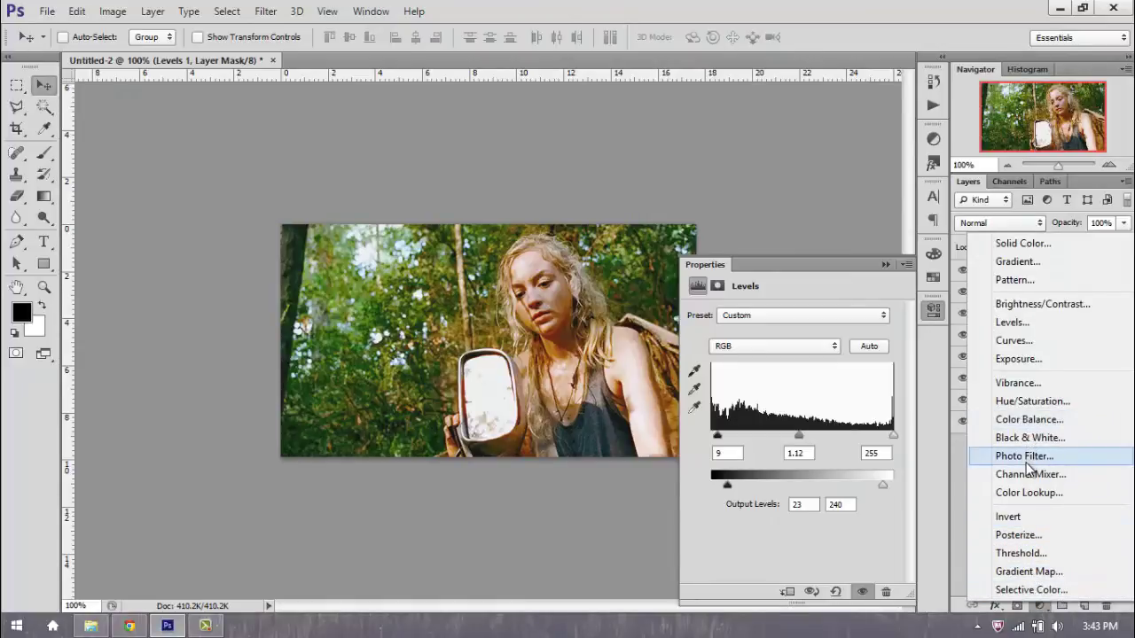
{"action": "left_click", "coordinate": [1026, 400]}
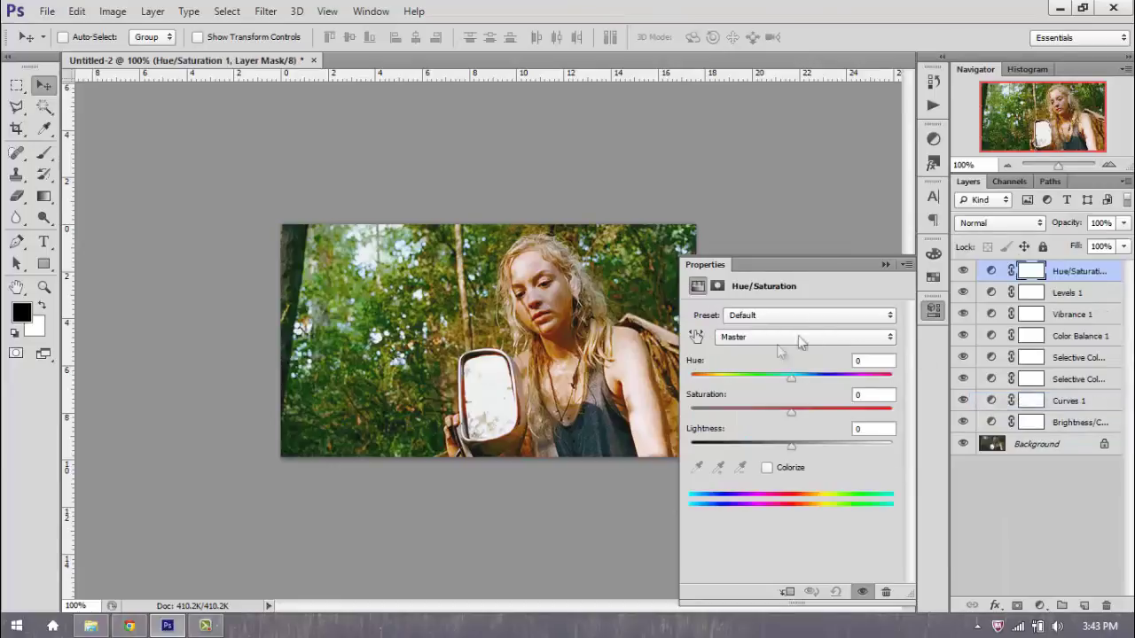
Try a saturation of +7 on the Greens and reset it to 0
{"action": "left_click", "coordinate": [737, 340]}
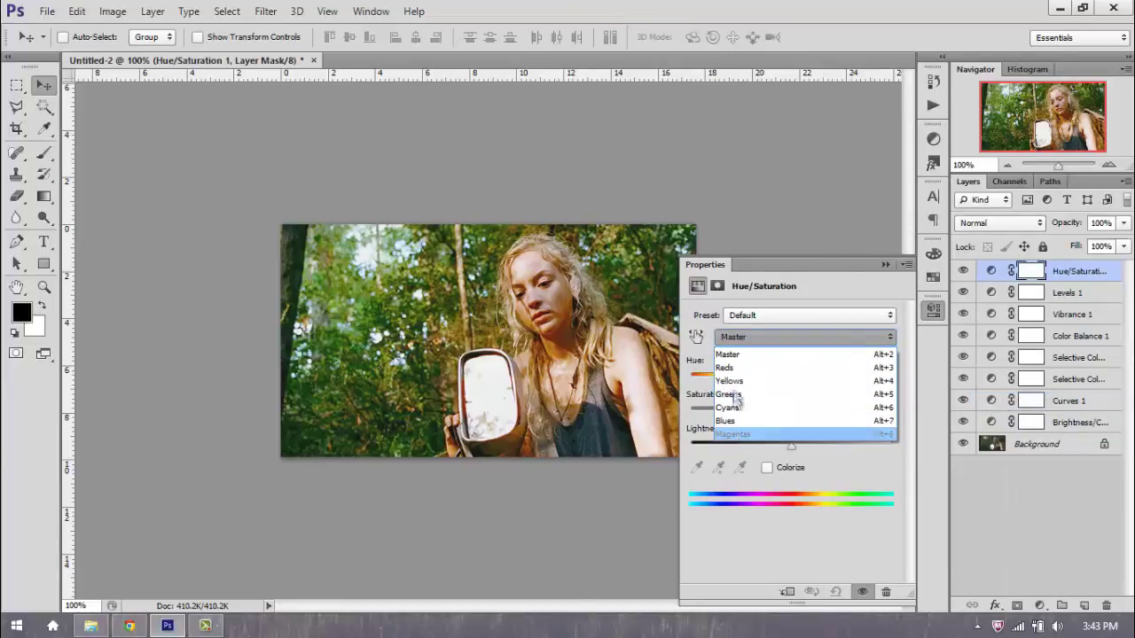
{"action": "left_click", "coordinate": [733, 394]}
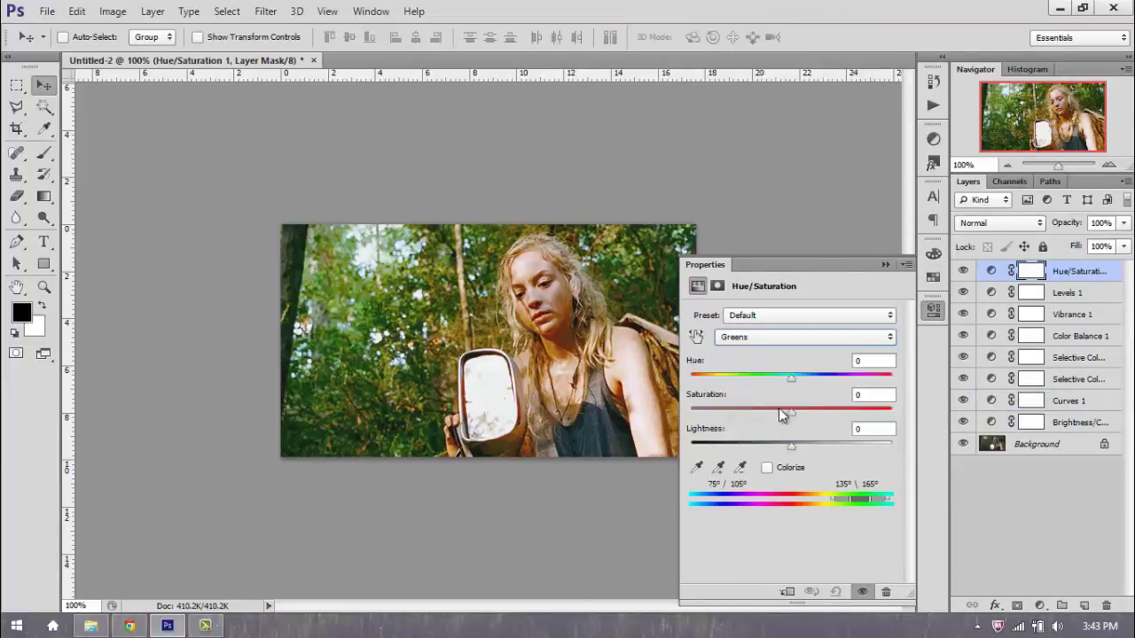
{"action": "mouse_move", "coordinate": [791, 412]}
{"action": "left_mouse_down"}
{"action": "mouse_move", "coordinate": [866, 410]}
{"action": "mouse_move", "coordinate": [633, 410]}
{"action": "mouse_move", "coordinate": [798, 417]}
{"action": "left_mouse_up"}
{"action": "left_click", "coordinate": [865, 396]}
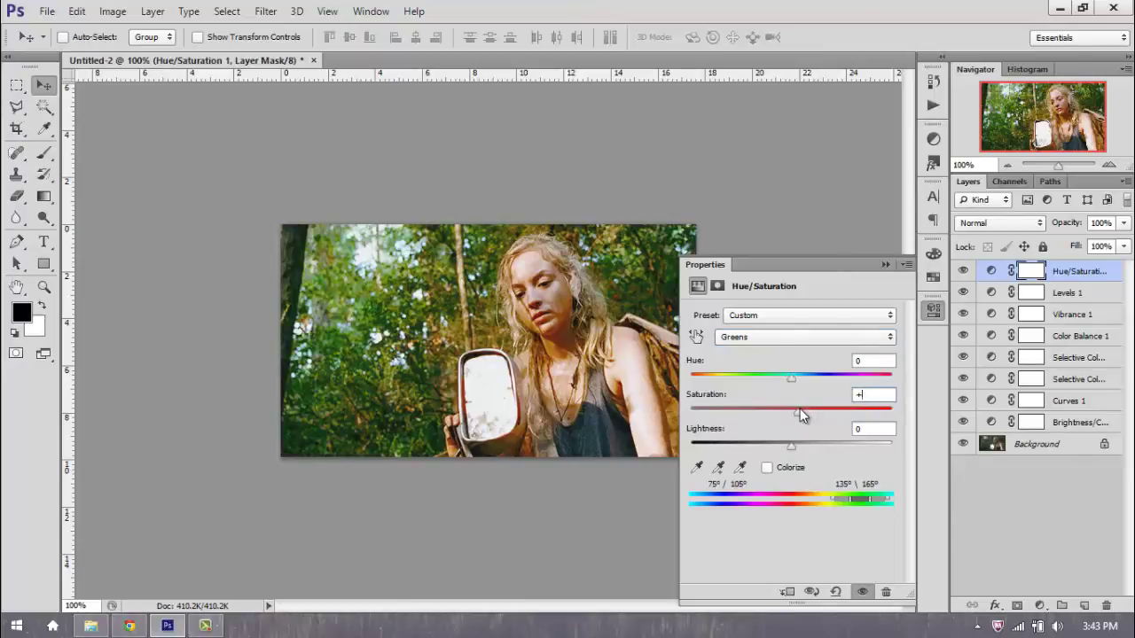
{"action": "key", "text": "Return"}
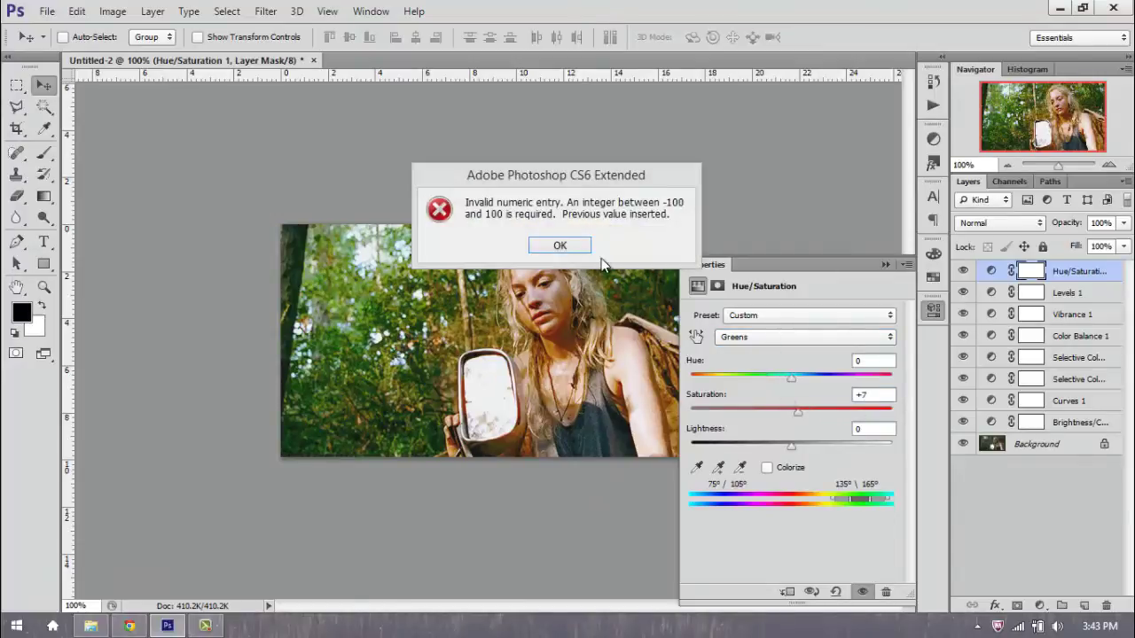
{"action": "left_click", "coordinate": [564, 247]}
{"action": "left_click", "coordinate": [743, 336]}
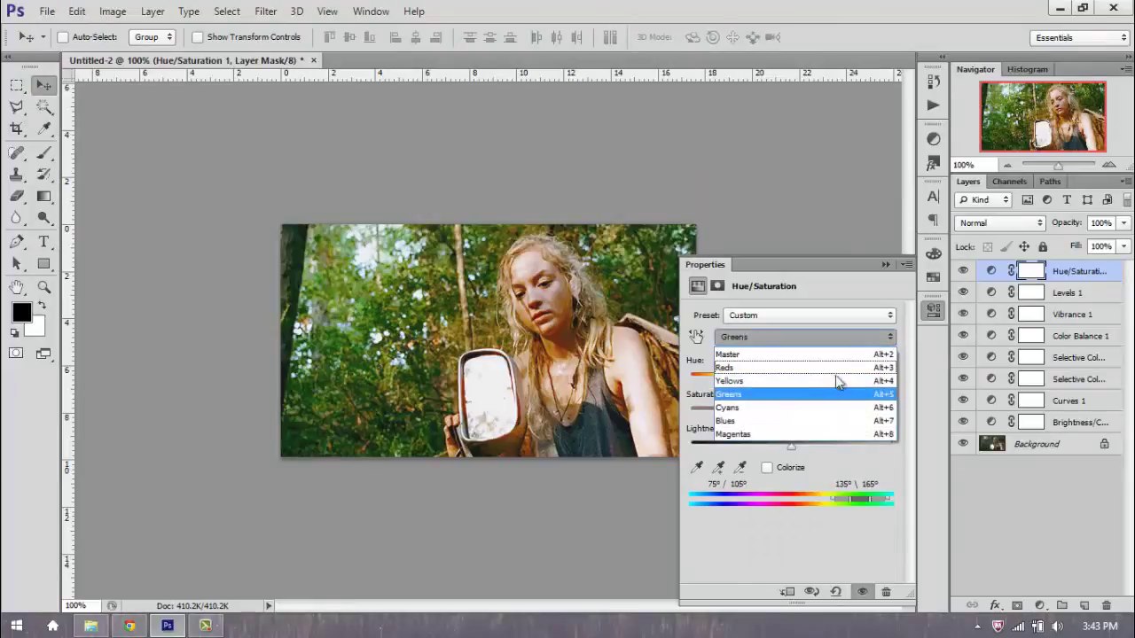
{"action": "left_click", "coordinate": [852, 468]}
{"action": "double_click", "coordinate": [873, 395]}
{"action": "type", "text": "0"}
Adjust the Reds in the Hue/Saturation layer to hue +2, saturation +19 and lightness +2
{"action": "left_click", "coordinate": [754, 340]}
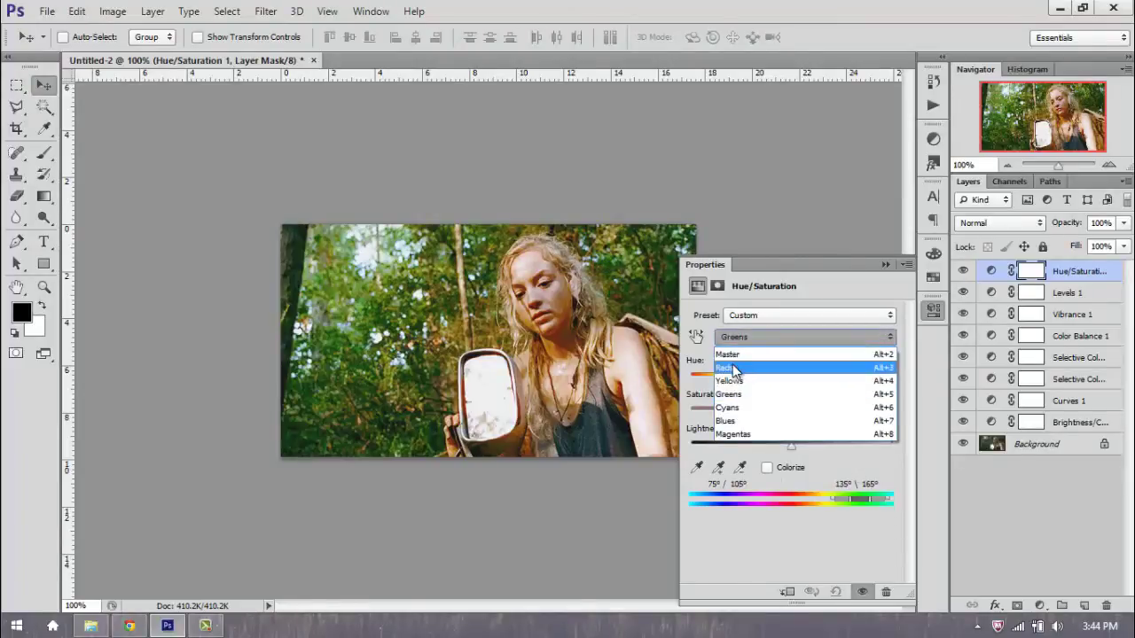
{"action": "left_click", "coordinate": [754, 368]}
{"action": "left_click_drag", "start_coordinate": [792, 411], "coordinate": [793, 388]}
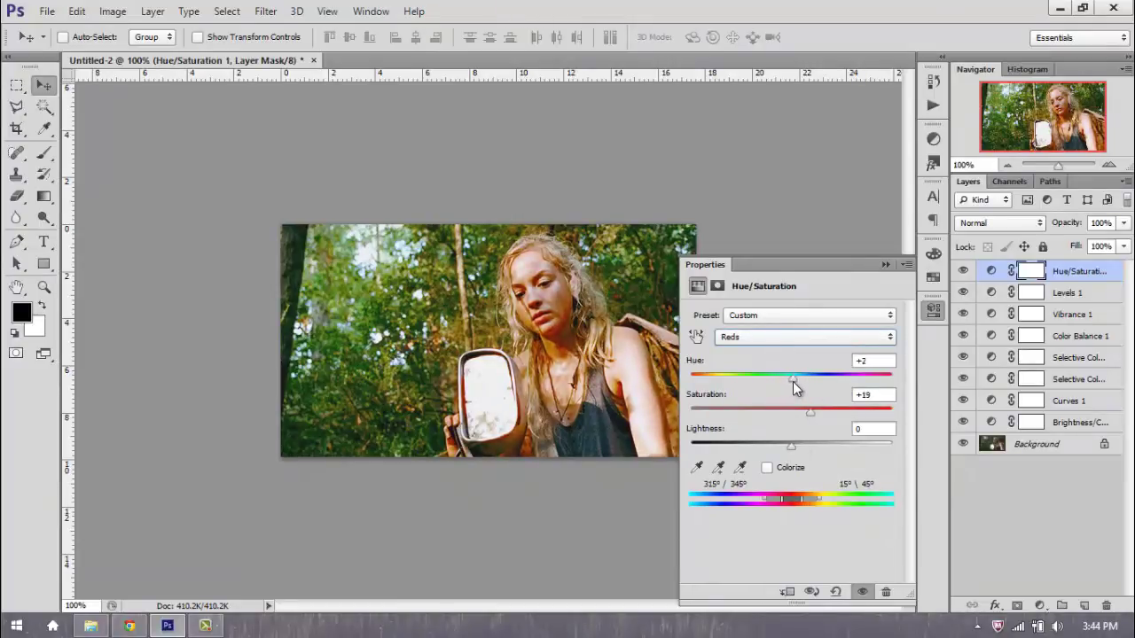
{"action": "mouse_move", "coordinate": [791, 445]}
{"action": "left_mouse_down"}
{"action": "mouse_move", "coordinate": [814, 444]}
{"action": "mouse_move", "coordinate": [794, 444]}
{"action": "left_mouse_up"}
Adjust the Yellows in the Hue/Saturation layer to hue 0 and saturation +1, and raise their lightness strongly
{"action": "left_click", "coordinate": [771, 338]}
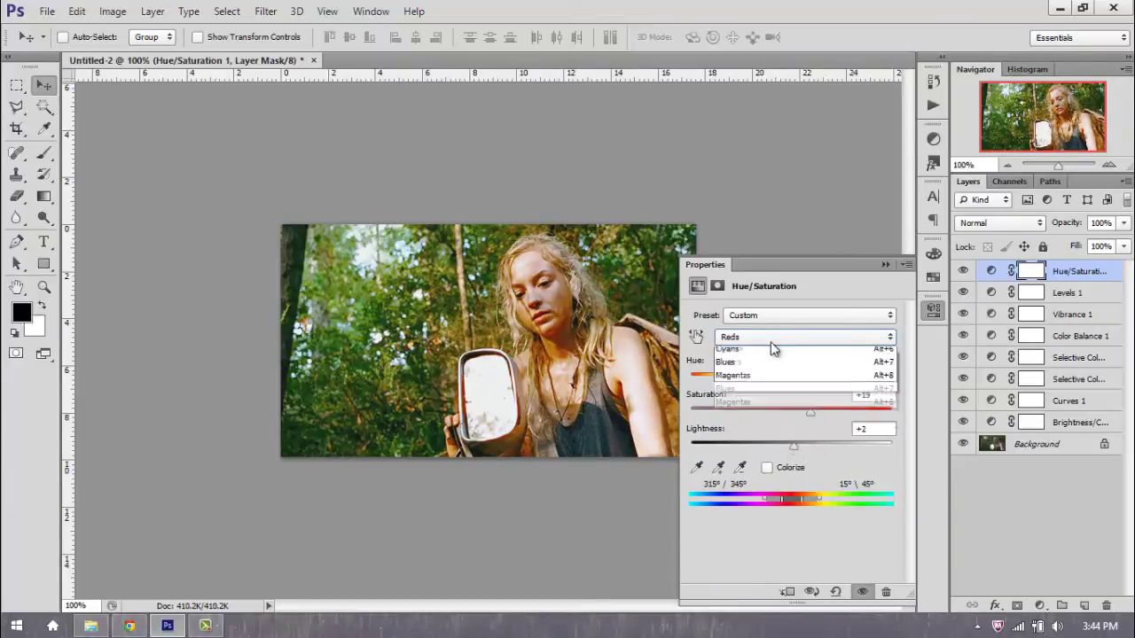
{"action": "left_click", "coordinate": [750, 382]}
{"action": "left_click_drag", "start_coordinate": [772, 412], "coordinate": [775, 450]}
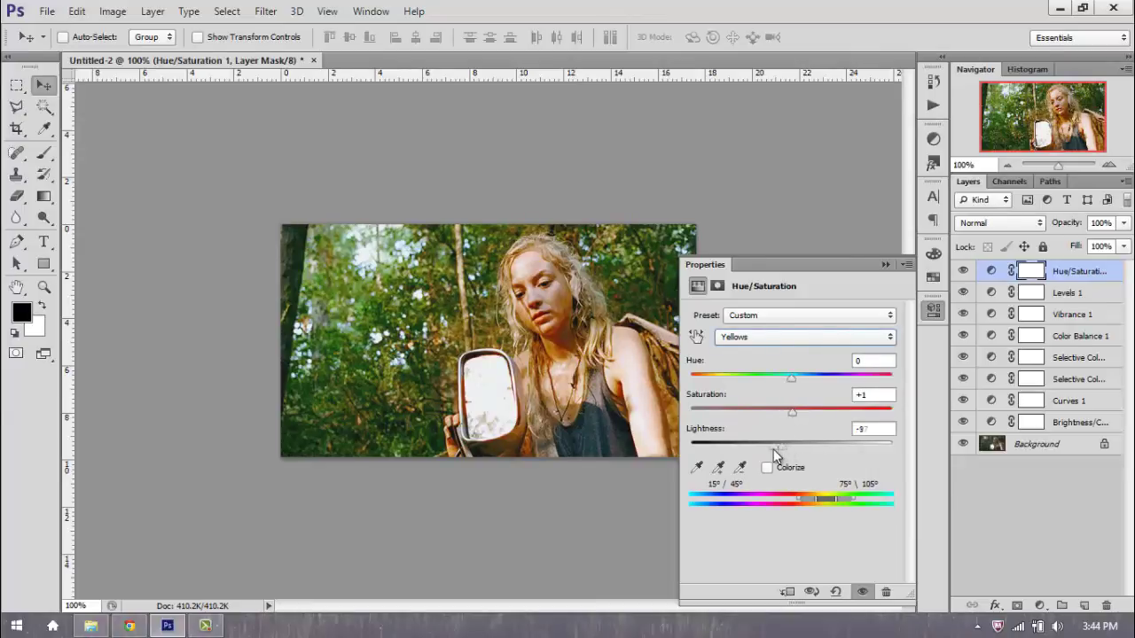
{"action": "mouse_move", "coordinate": [791, 378]}
{"action": "left_mouse_down"}
{"action": "mouse_move", "coordinate": [816, 381]}
{"action": "mouse_move", "coordinate": [773, 380]}
{"action": "mouse_move", "coordinate": [792, 380]}
{"action": "left_mouse_up"}
{"action": "left_click_drag", "start_coordinate": [861, 361], "coordinate": [896, 361]}
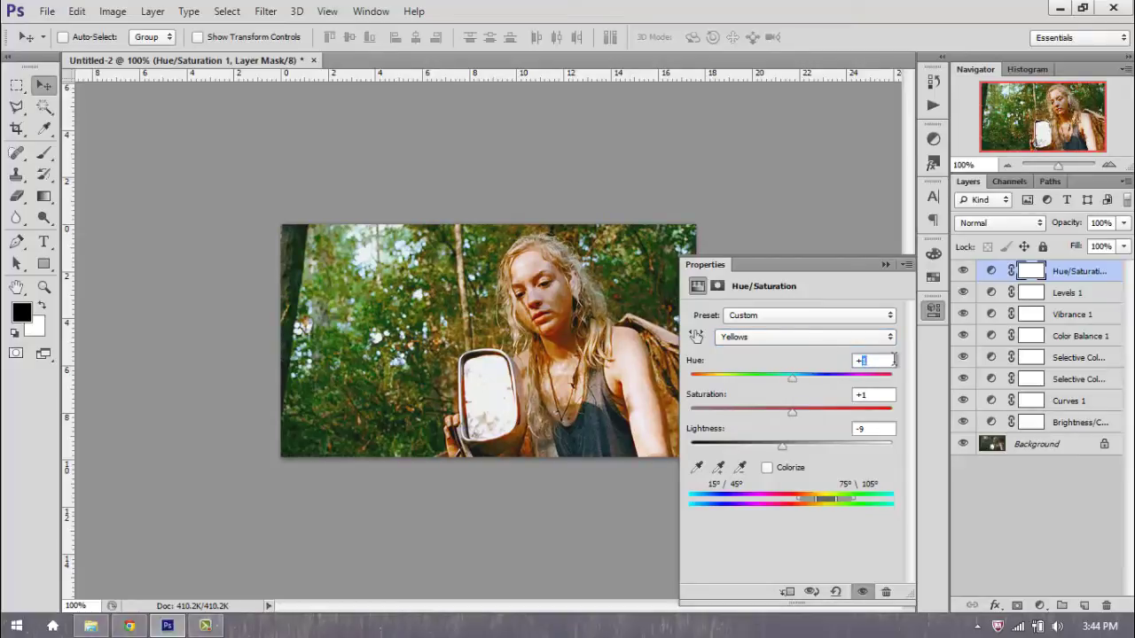
{"action": "type", "text": "0"}
{"action": "left_click_drag", "start_coordinate": [781, 445], "coordinate": [843, 456]}
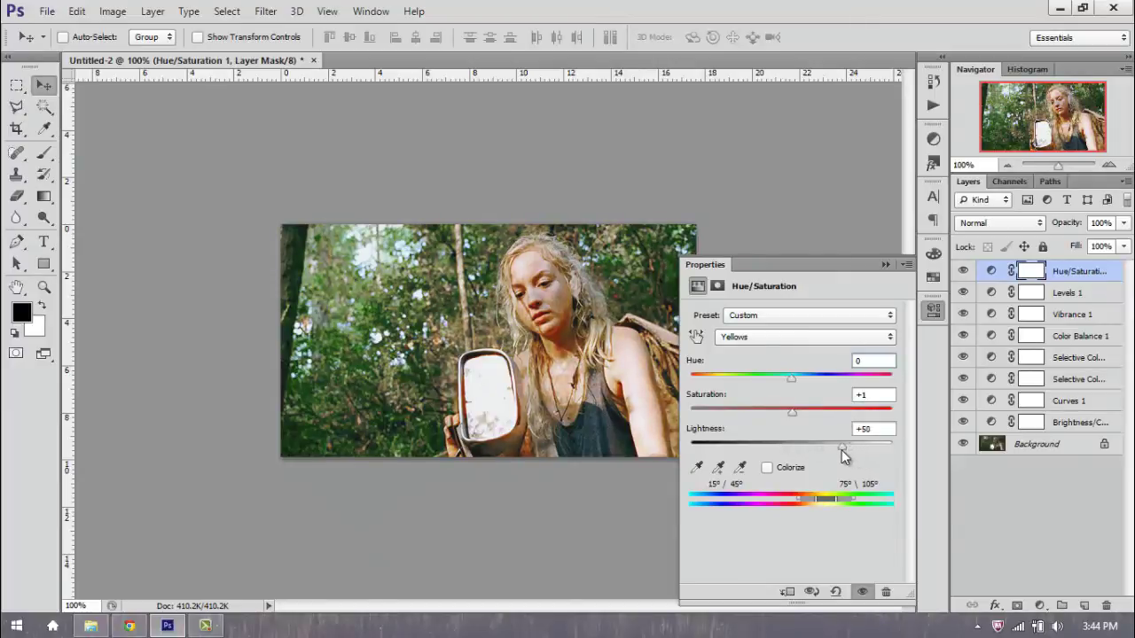
{"action": "left_click_drag", "start_coordinate": [858, 454], "coordinate": [834, 445]}
Set the lightness of the Reds in the Hue/Saturation layer to +7
{"action": "left_click", "coordinate": [775, 339]}
{"action": "left_click", "coordinate": [770, 369]}
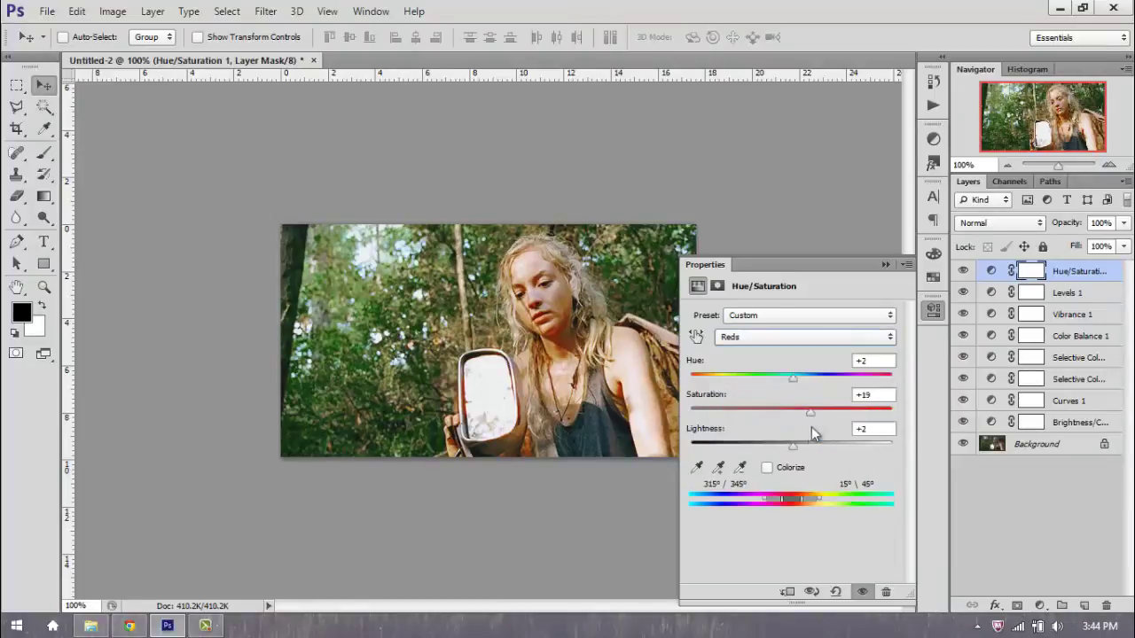
{"action": "mouse_move", "coordinate": [795, 446]}
{"action": "left_mouse_down"}
{"action": "mouse_move", "coordinate": [827, 446]}
{"action": "mouse_move", "coordinate": [799, 440]}
{"action": "left_mouse_up"}
Add a Gradient Map adjustment layer with the tan-to-dark-green gradient reversed
{"action": "left_click", "coordinate": [1058, 606]}
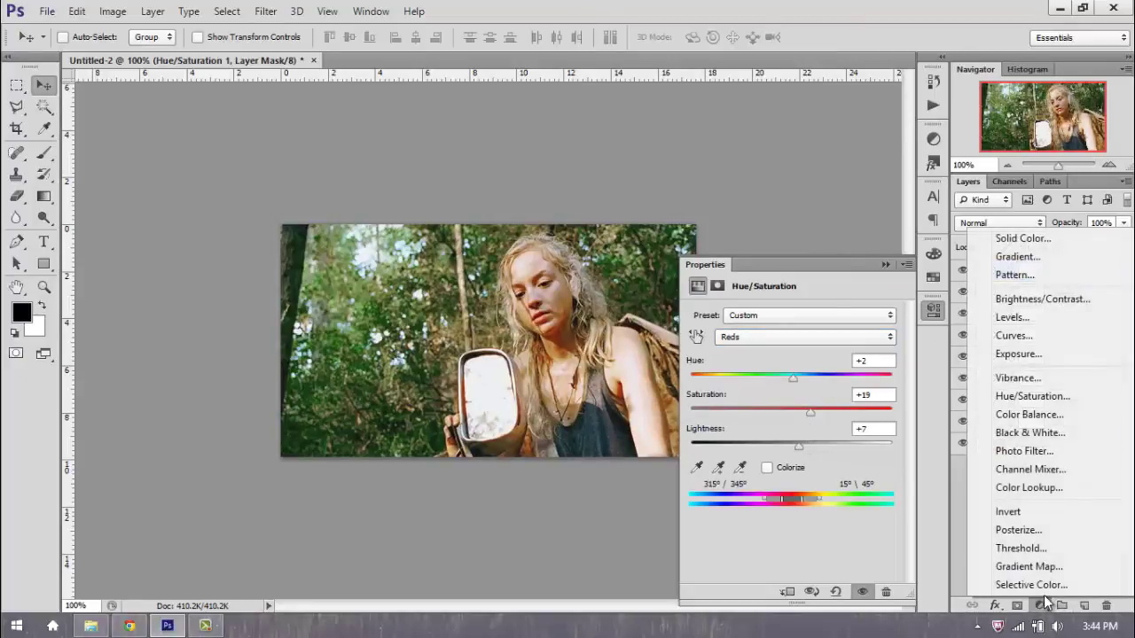
{"action": "left_click", "coordinate": [1030, 569]}
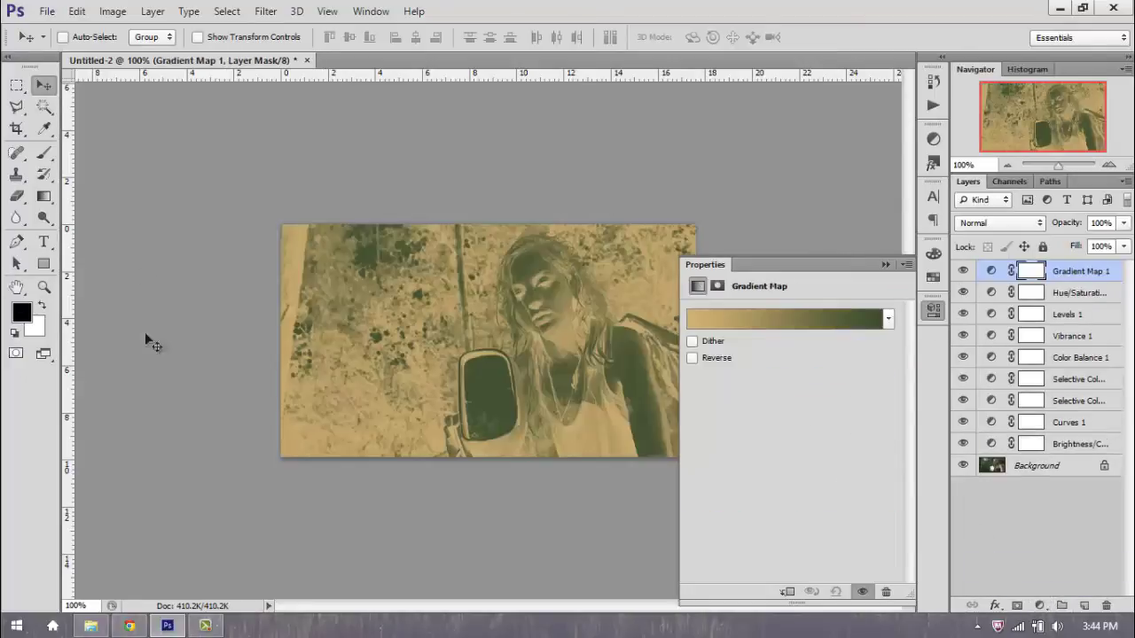
{"action": "left_click", "coordinate": [694, 359]}
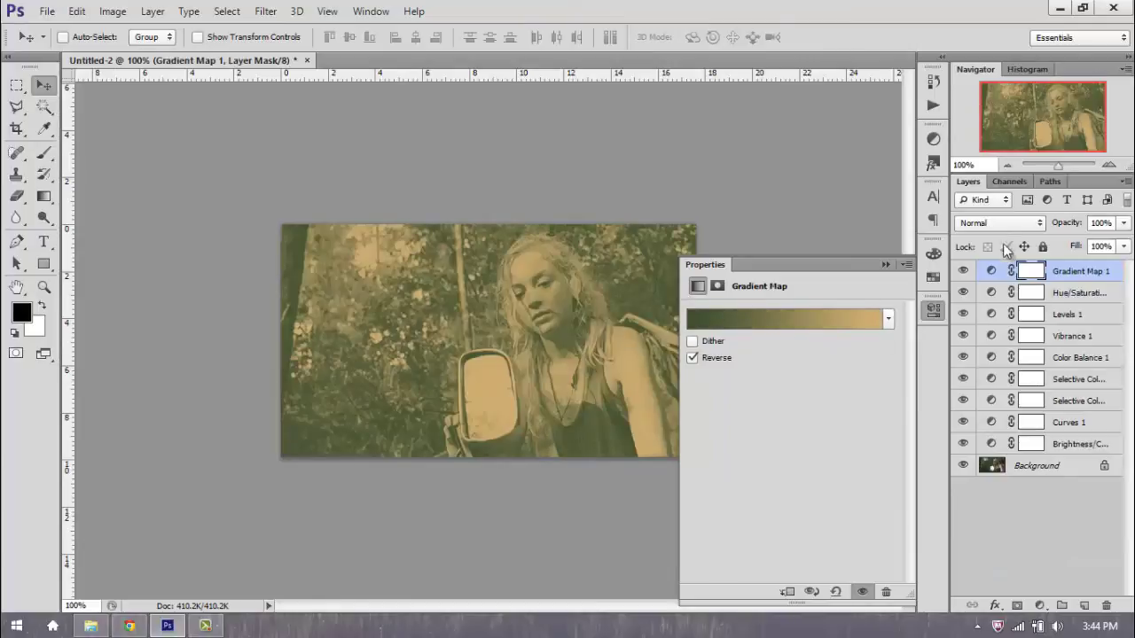
Set the Gradient Map layer to Luminosity blending with 28% fill and compare the image without it
{"action": "left_click", "coordinate": [996, 223]}
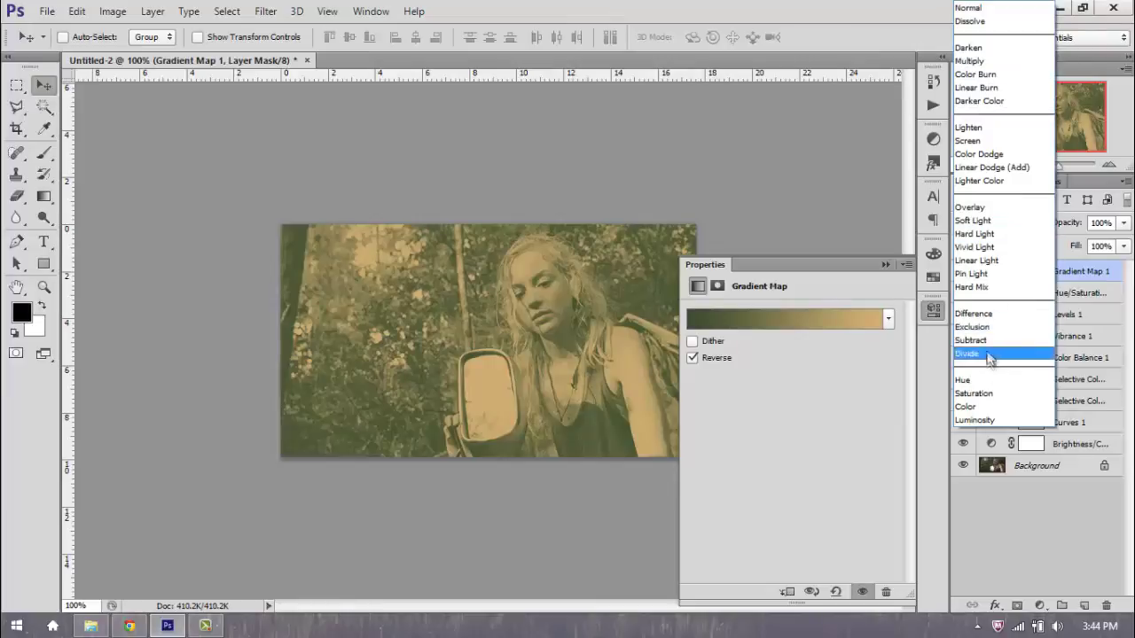
{"action": "left_click", "coordinate": [980, 419]}
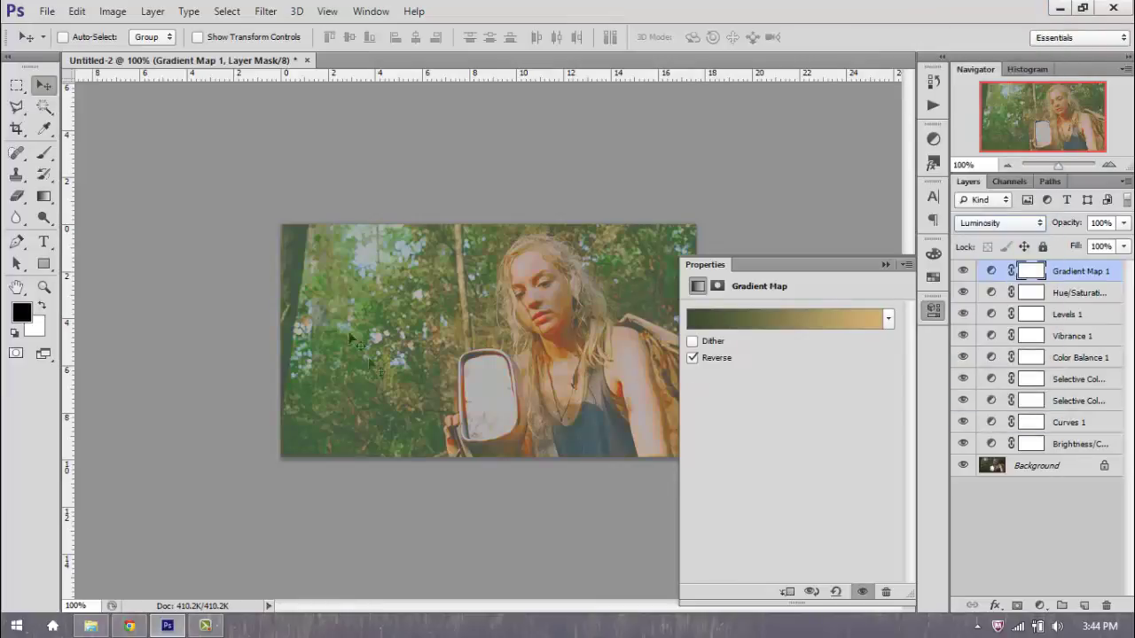
{"action": "left_click", "coordinate": [1123, 245]}
{"action": "left_click_drag", "start_coordinate": [1123, 265], "coordinate": [1067, 268]}
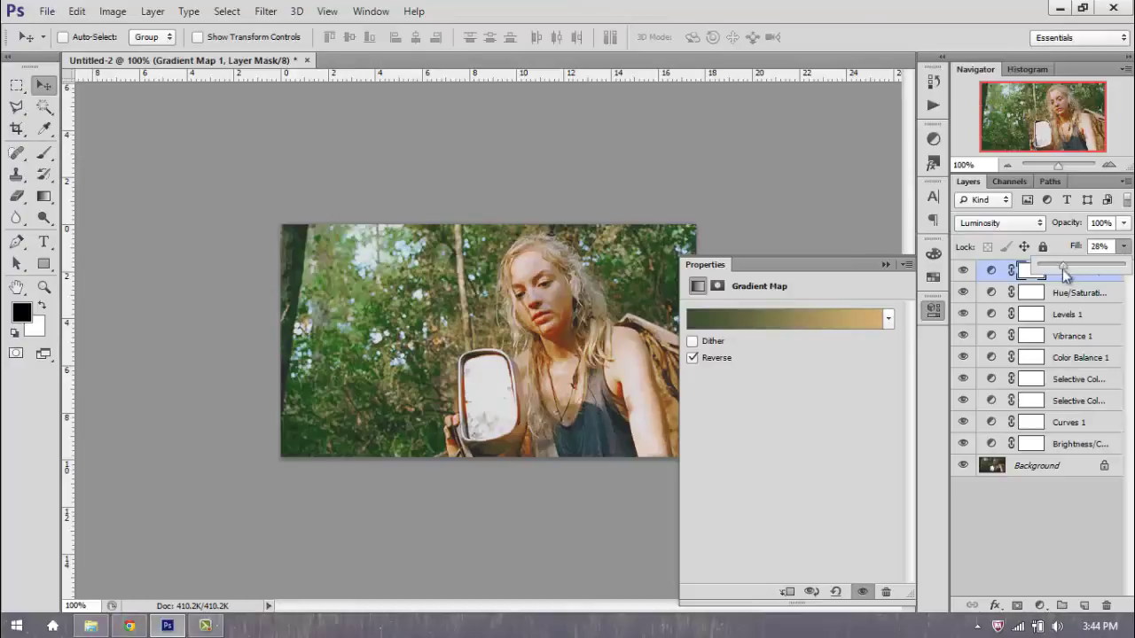
{"action": "left_click", "coordinate": [964, 272]}
{"action": "left_click", "coordinate": [964, 272]}
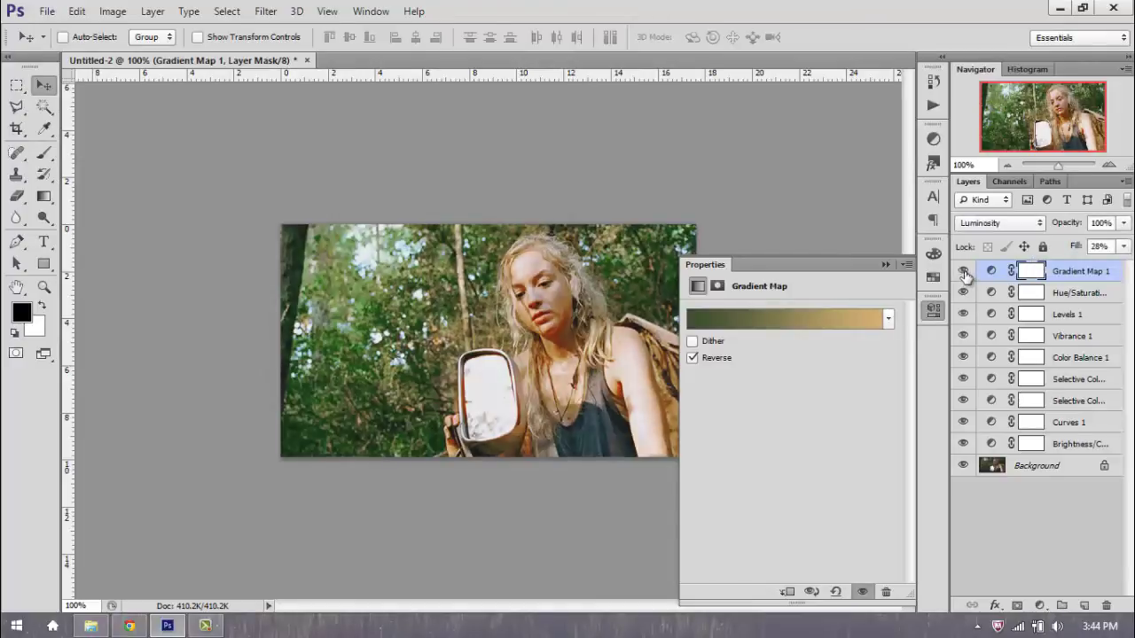
Add a second, unreversed Gradient Map layer in Soft Light mode at 25% opacity and compare the image without it
{"action": "left_click", "coordinate": [1039, 606]}
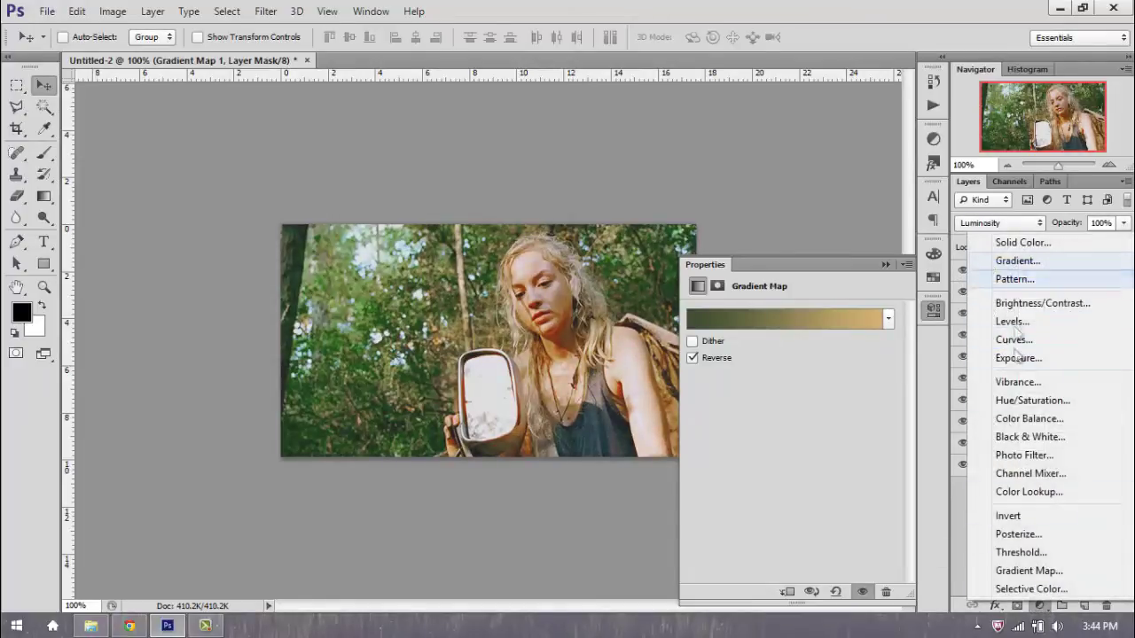
{"action": "left_click", "coordinate": [1033, 569]}
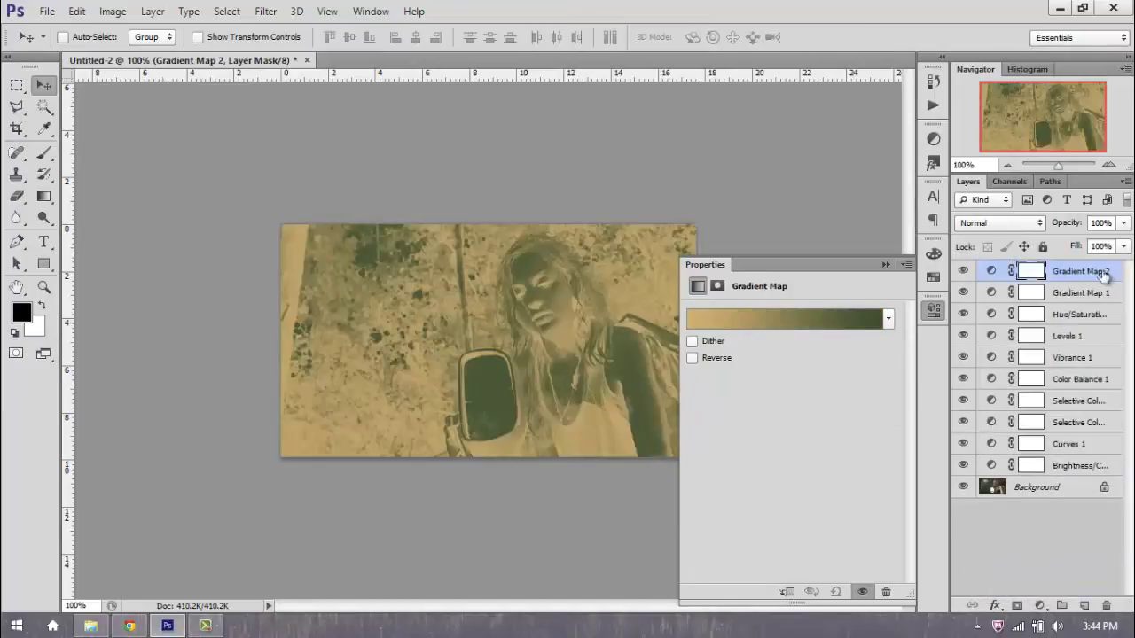
{"action": "left_click", "coordinate": [1001, 223]}
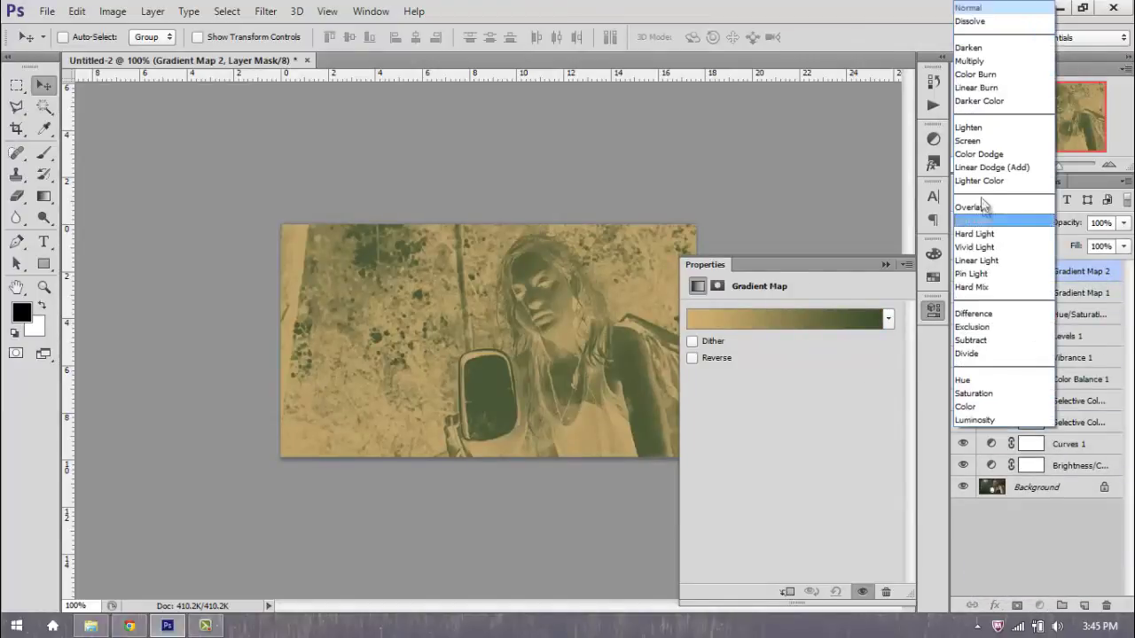
{"action": "left_click", "coordinate": [986, 228]}
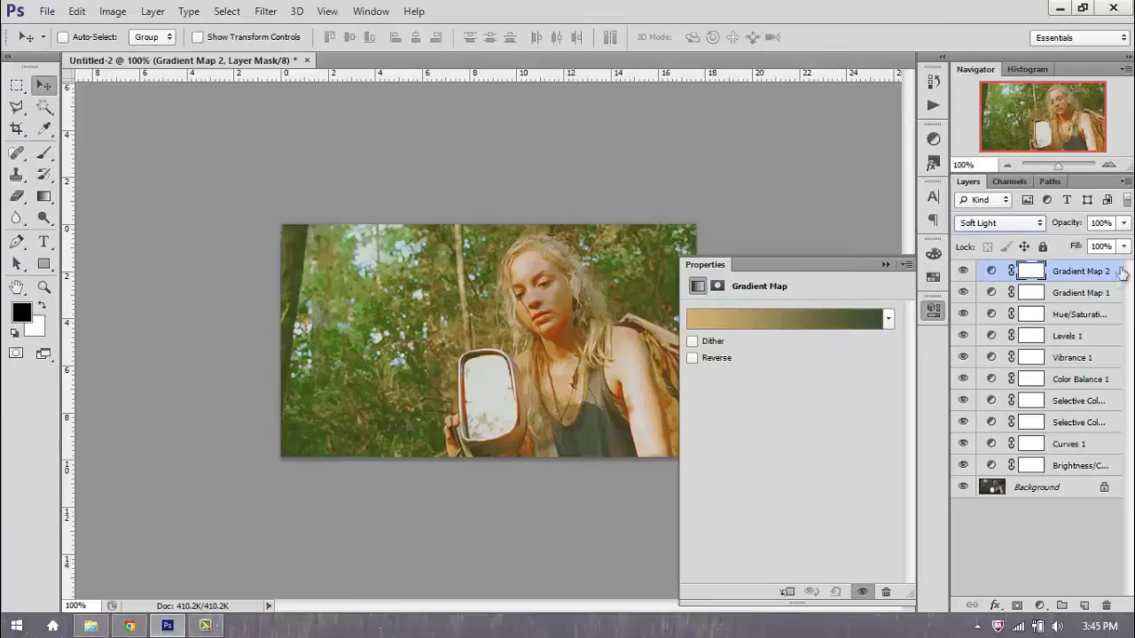
{"action": "left_click", "coordinate": [1123, 222]}
{"action": "left_click_drag", "start_coordinate": [1085, 244], "coordinate": [1079, 244]}
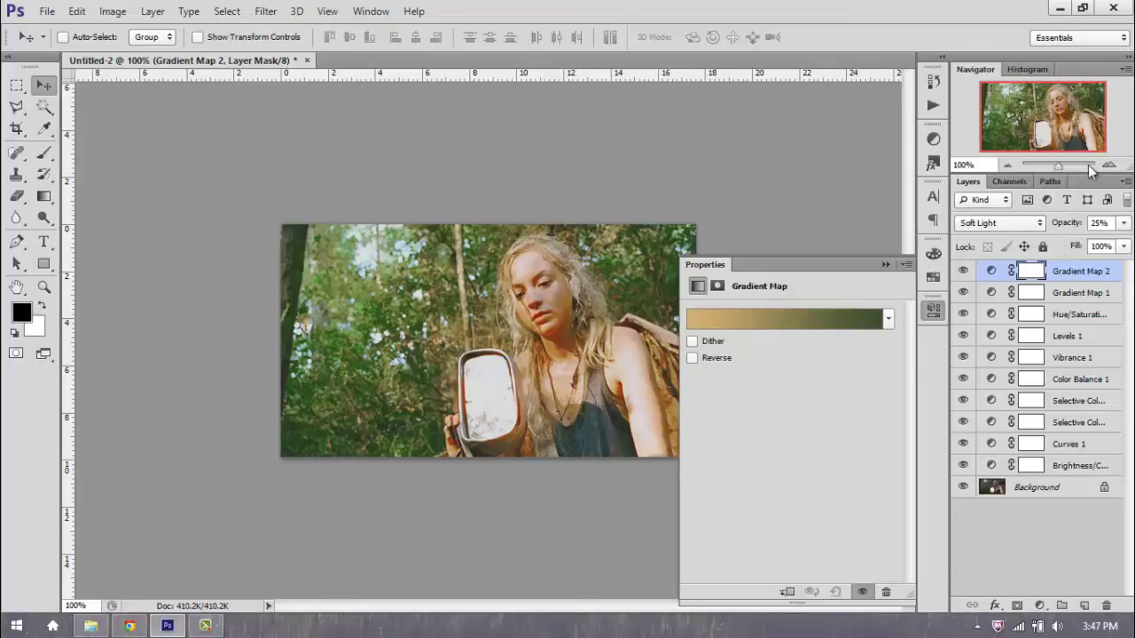
{"action": "left_click", "coordinate": [964, 272]}
{"action": "left_click", "coordinate": [964, 273]}
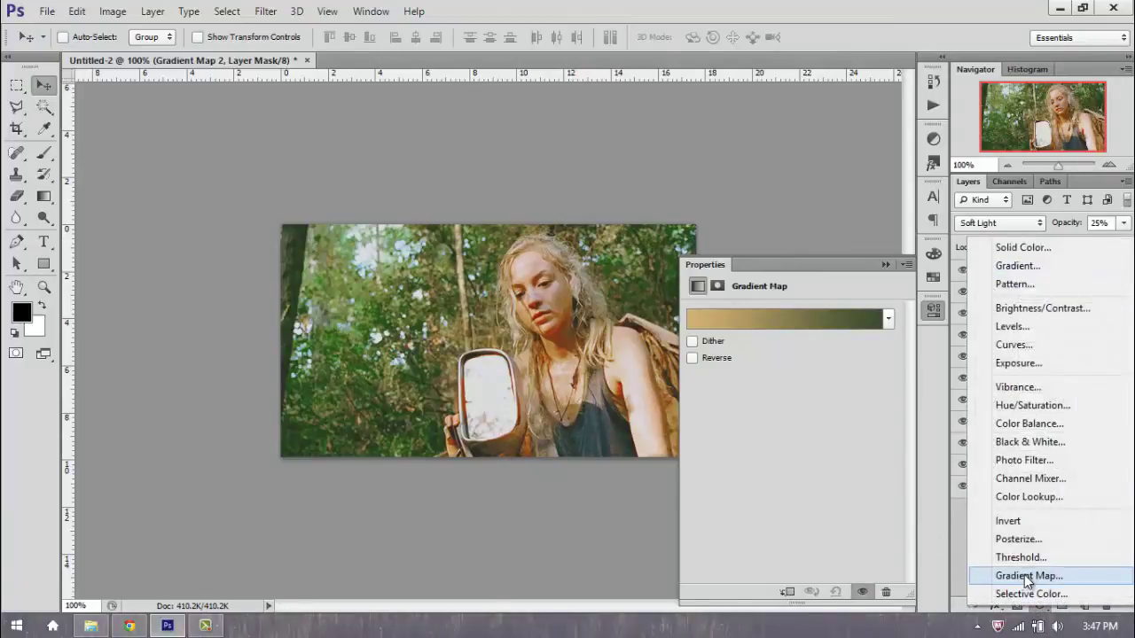
Add a linear Gradient Fill layer at 90° using the Black, White preset
{"action": "left_click", "coordinate": [1015, 266]}
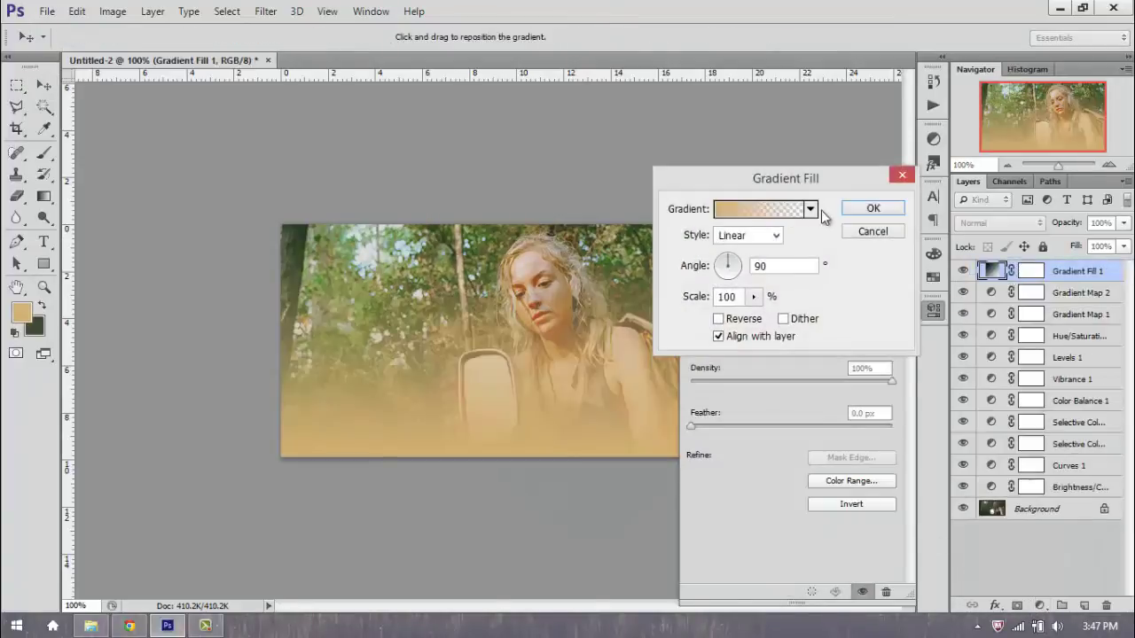
{"action": "left_click", "coordinate": [791, 210]}
{"action": "left_click", "coordinate": [677, 150]}
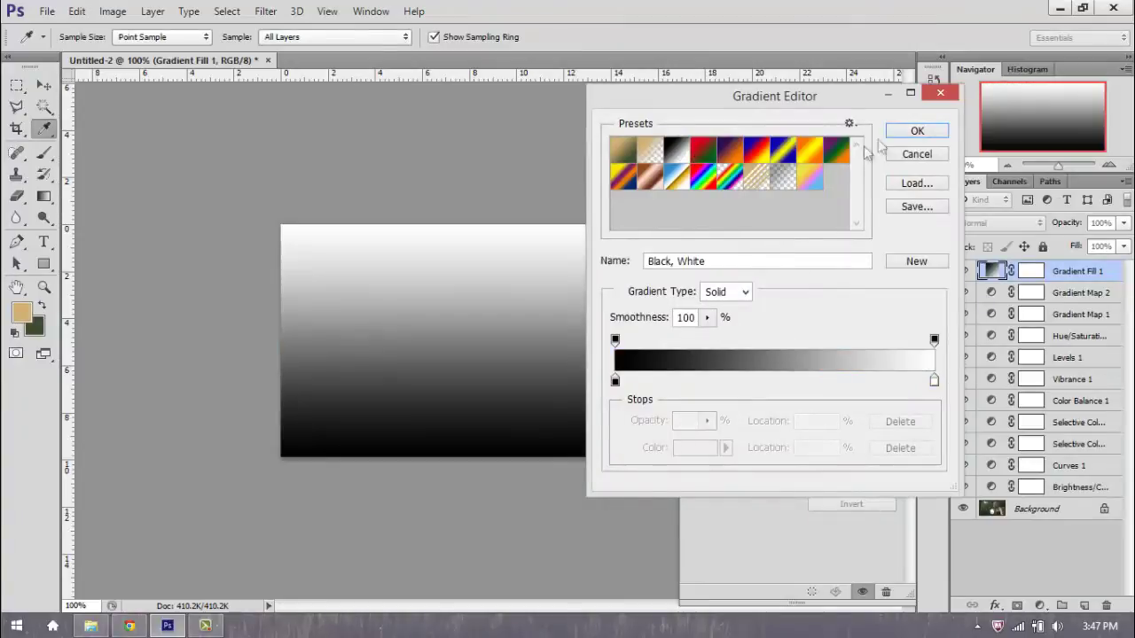
{"action": "left_click", "coordinate": [904, 133]}
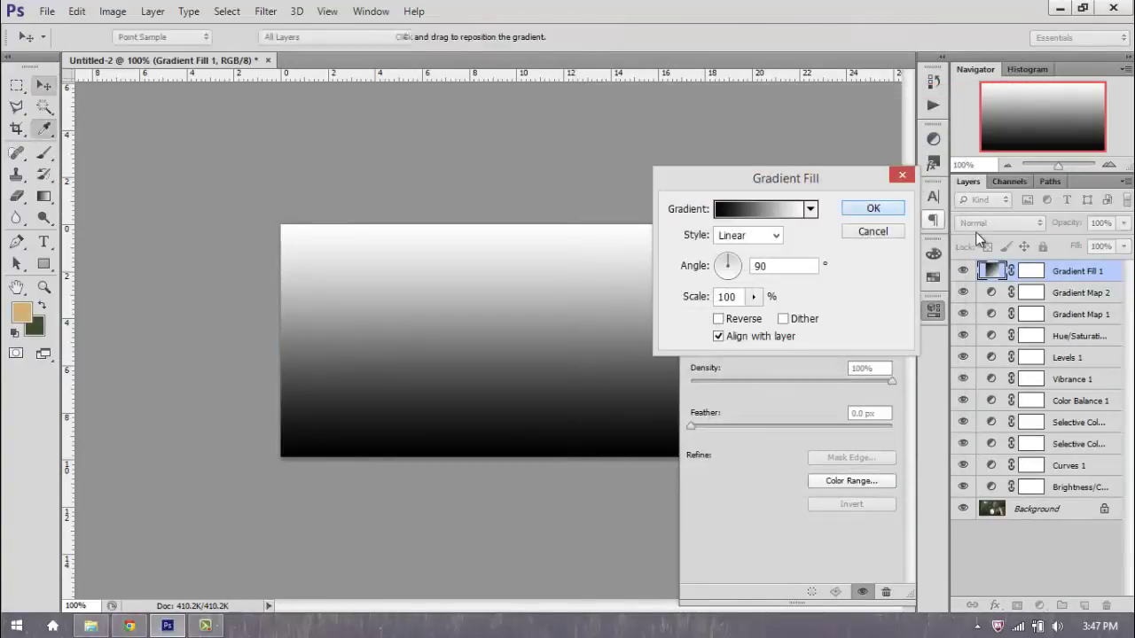
{"action": "left_click", "coordinate": [873, 209]}
Set the Gradient Fill layer's blend mode to Soft Light
{"action": "left_click", "coordinate": [1000, 223]}
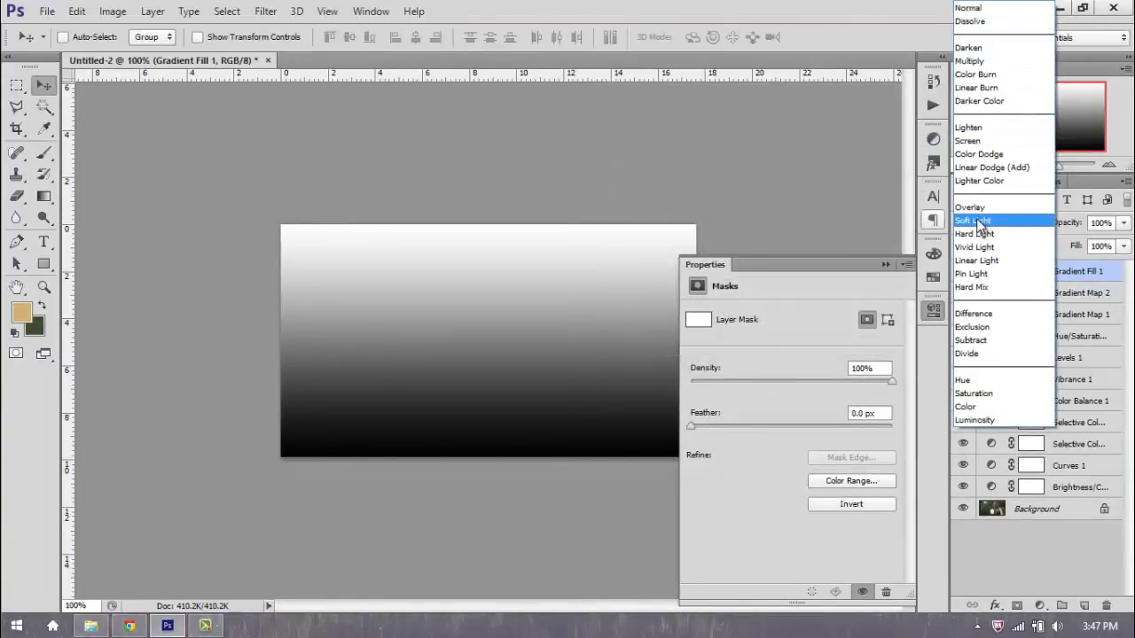
{"action": "left_click", "coordinate": [978, 220]}
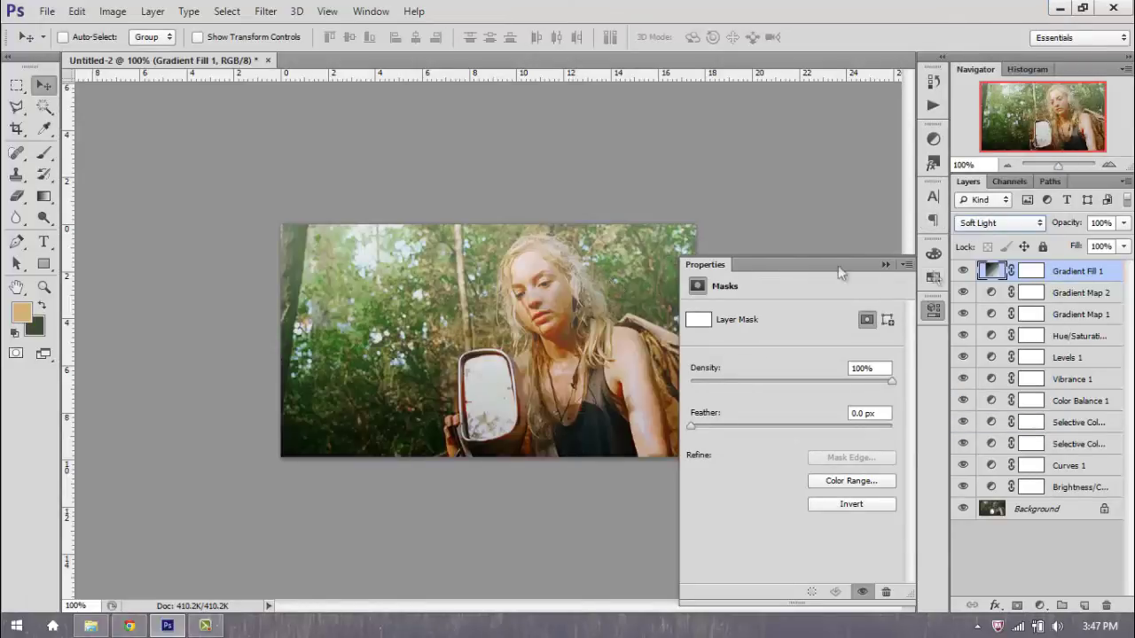
{"action": "left_click_drag", "start_coordinate": [1055, 274], "coordinate": [1094, 265]}
{"action": "left_click", "coordinate": [1122, 224]}
{"action": "left_click", "coordinate": [986, 224]}
{"action": "left_click", "coordinate": [977, 222]}
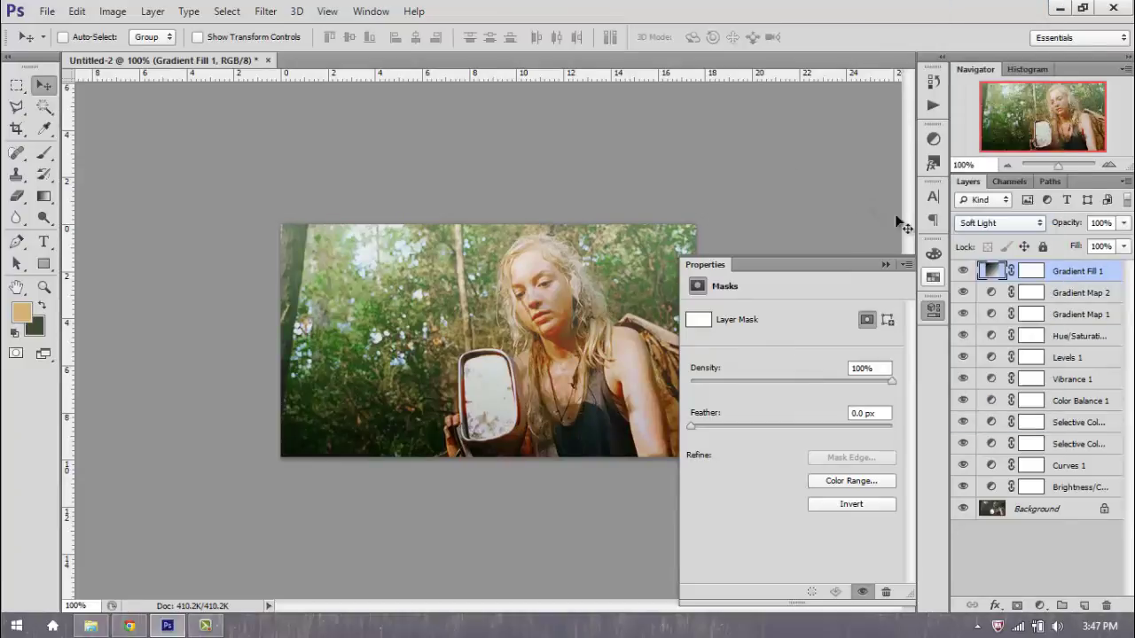
Change the Gradient Fill layer's gradient to the Foreground to Transparent preset and set its starting color stop to black (000000)
{"action": "double_click", "coordinate": [990, 271]}
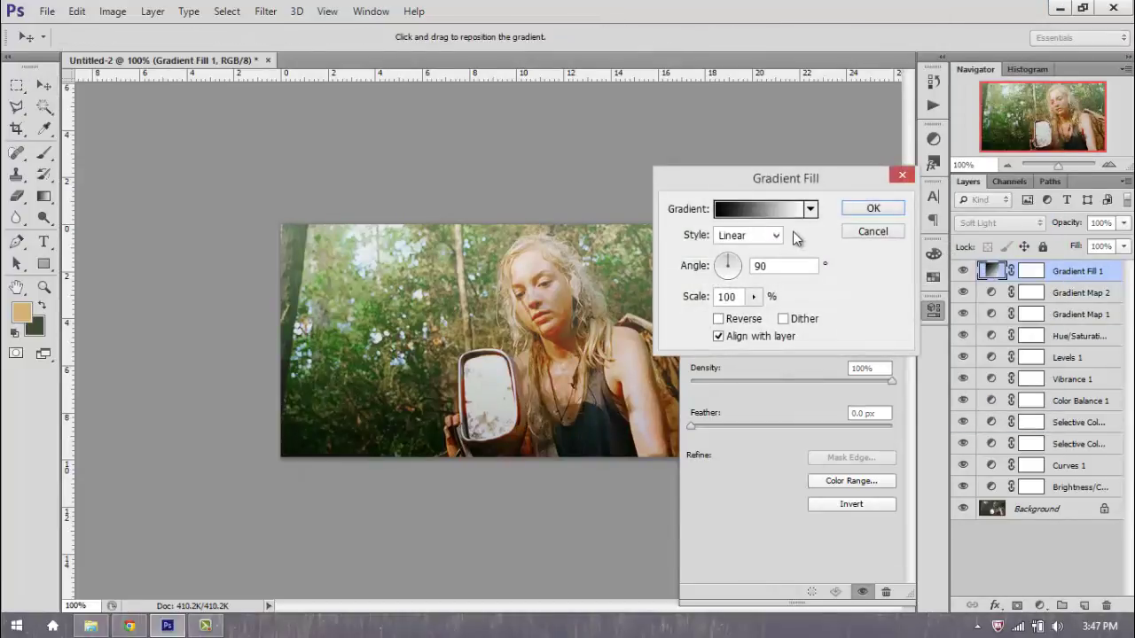
{"action": "left_click", "coordinate": [745, 207]}
{"action": "left_click", "coordinate": [656, 153]}
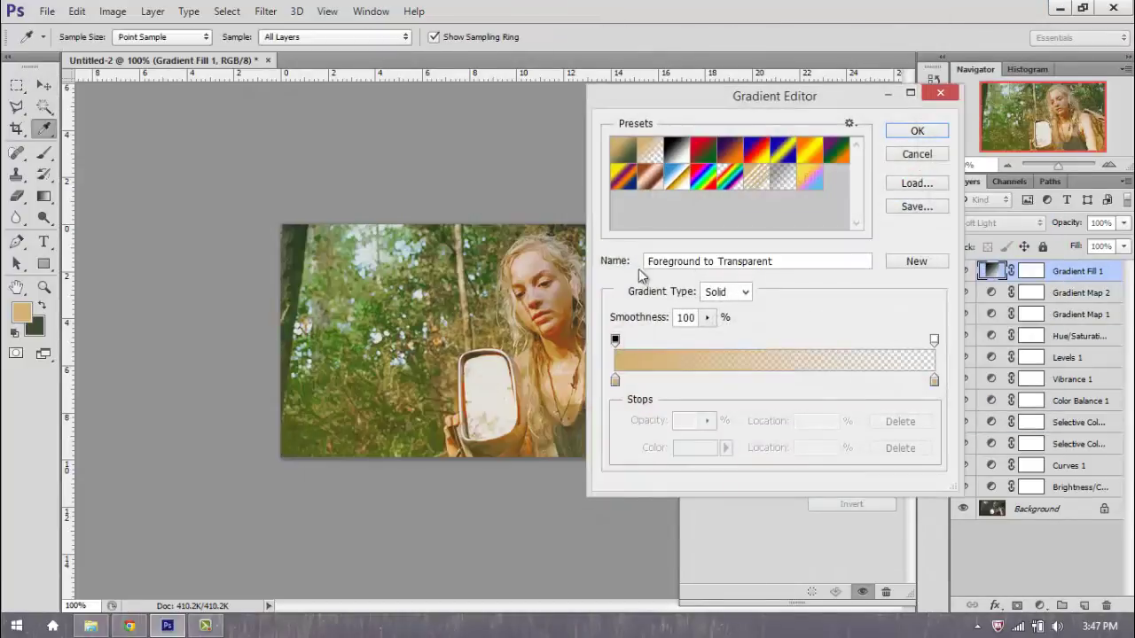
{"action": "left_click", "coordinate": [614, 380]}
{"action": "left_click", "coordinate": [707, 449]}
{"action": "left_click", "coordinate": [890, 553]}
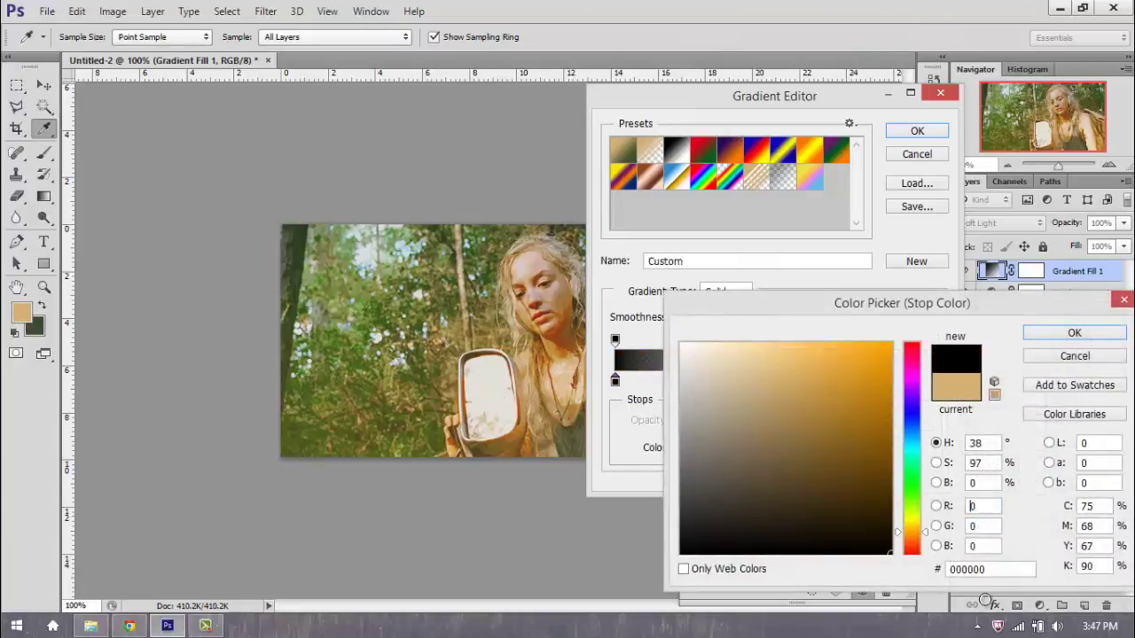
{"action": "left_click", "coordinate": [1067, 333]}
Make the gradient's end color stop black, apply the gradient, and set the Gradient Fill layer's opacity to 54%
{"action": "left_click", "coordinate": [934, 380]}
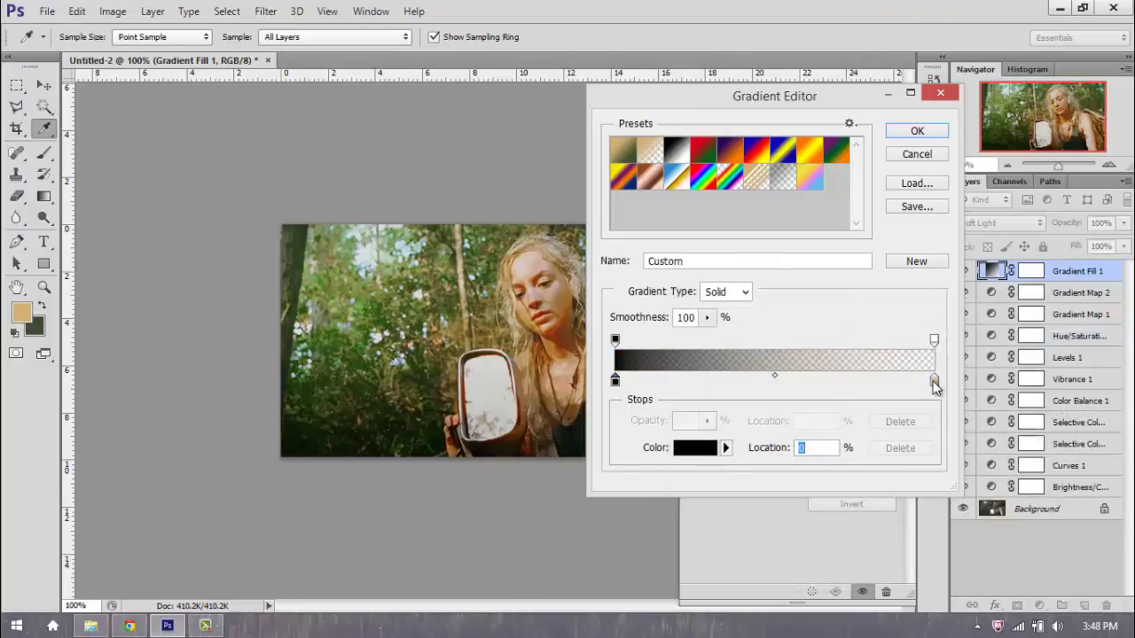
{"action": "left_click", "coordinate": [717, 448]}
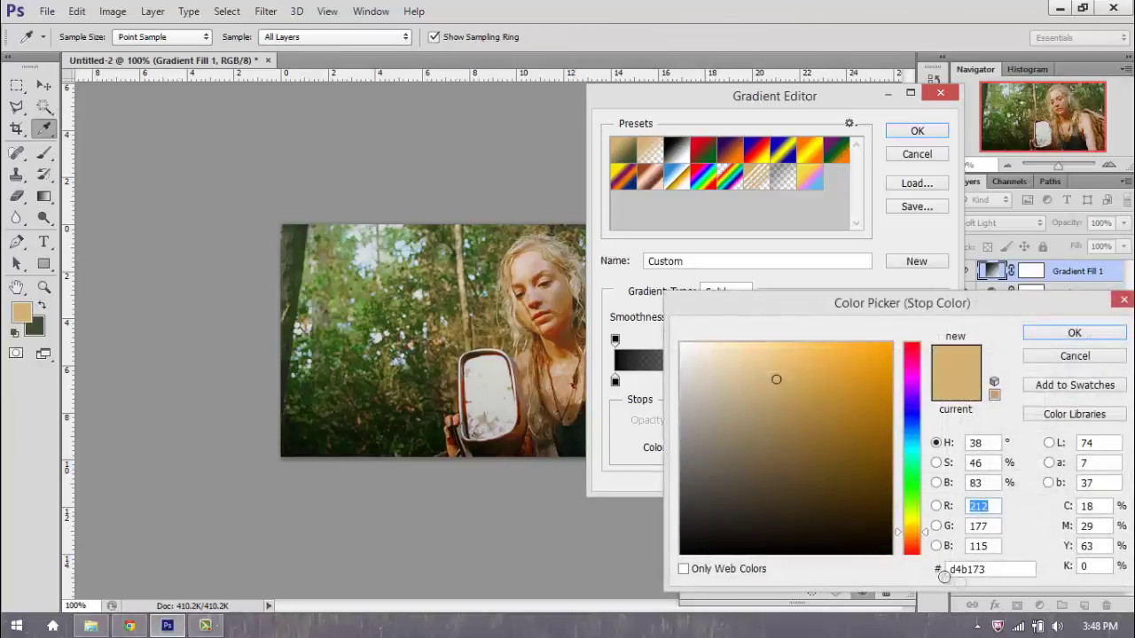
{"action": "left_click", "coordinate": [890, 553]}
{"action": "left_click", "coordinate": [1071, 334]}
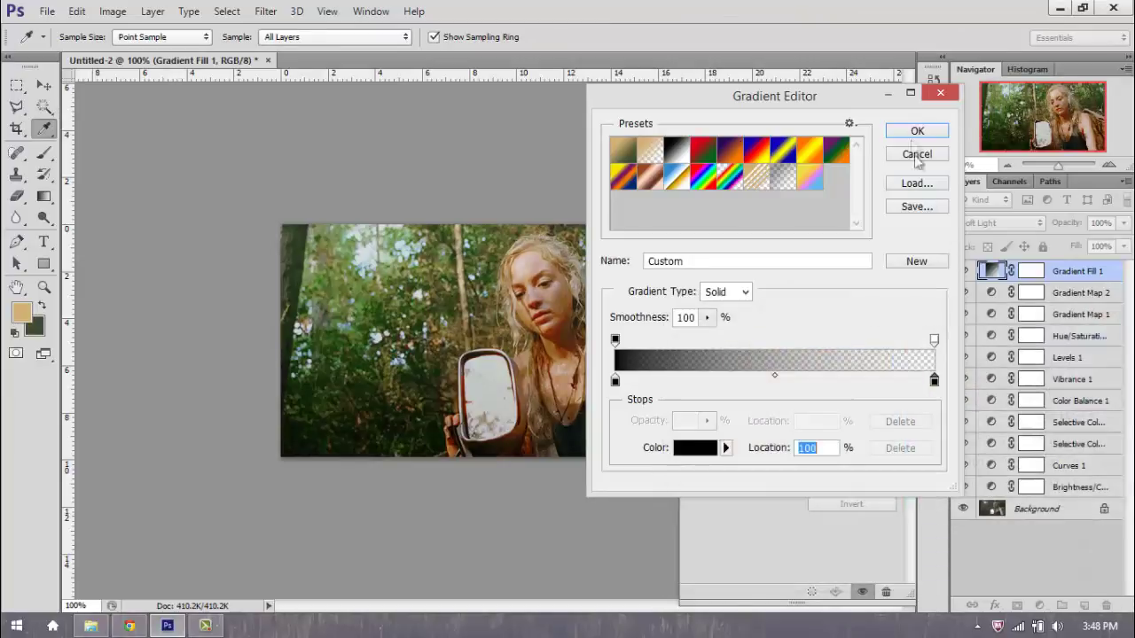
{"action": "left_click", "coordinate": [919, 131]}
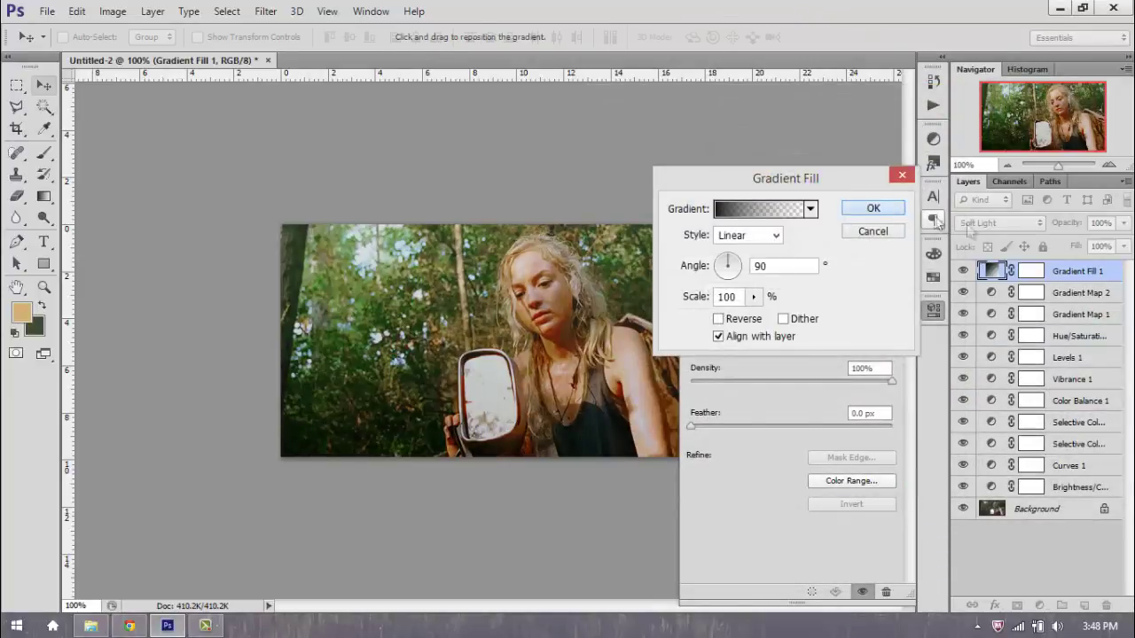
{"action": "left_click", "coordinate": [897, 211]}
{"action": "left_click", "coordinate": [1124, 223]}
{"action": "left_click_drag", "start_coordinate": [1083, 240], "coordinate": [1085, 240]}
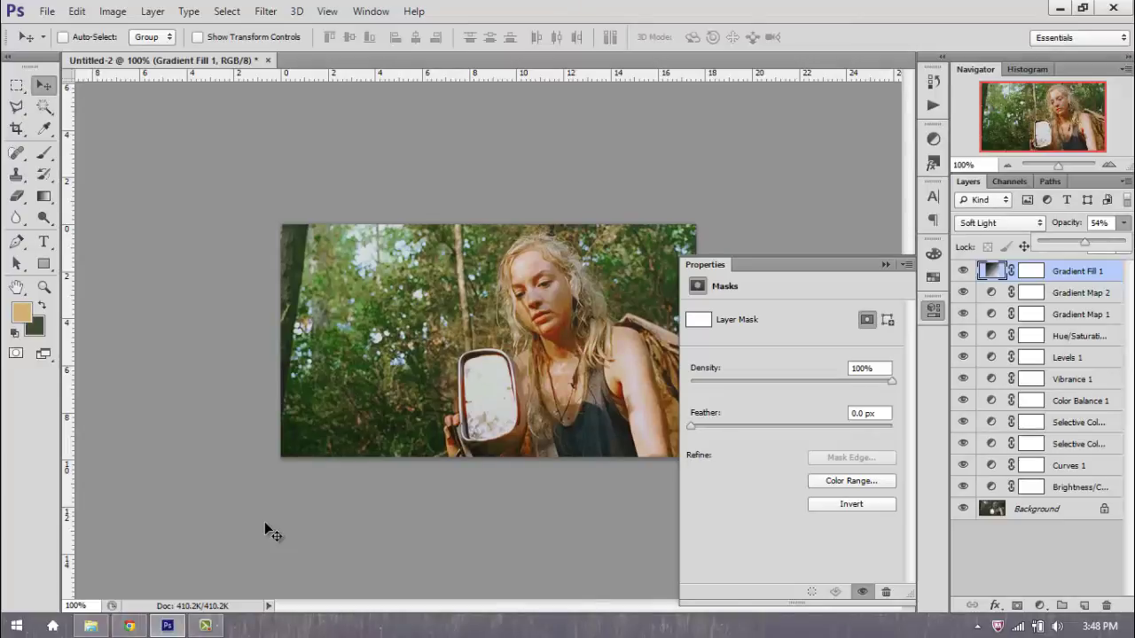
Switch to Chrome and open the twd0412-0223 still, the man beside the tree, from the 4.12 Still album in a new tab
{"action": "left_click", "coordinate": [136, 625]}
{"action": "scroll", "coordinate": [377, 215], "scroll_direction": "up", "scroll_amount": 7}
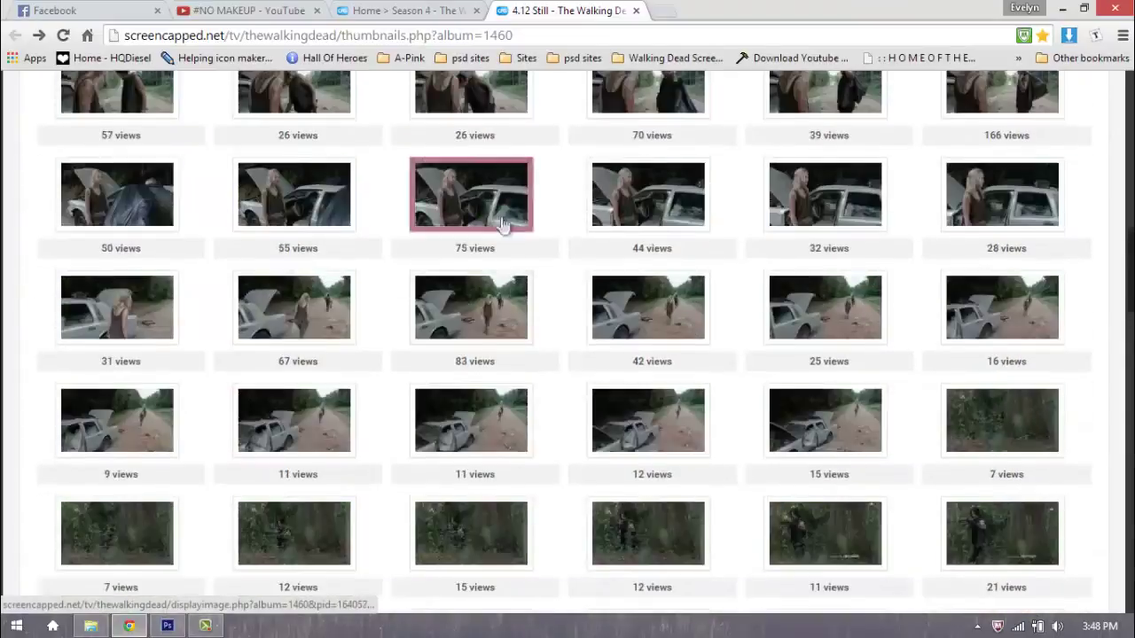
{"action": "scroll", "coordinate": [499, 220], "scroll_direction": "down", "scroll_amount": 9}
{"action": "scroll", "coordinate": [675, 280], "scroll_direction": "down", "scroll_amount": 3}
{"action": "scroll", "coordinate": [639, 275], "scroll_direction": "up", "scroll_amount": 2}
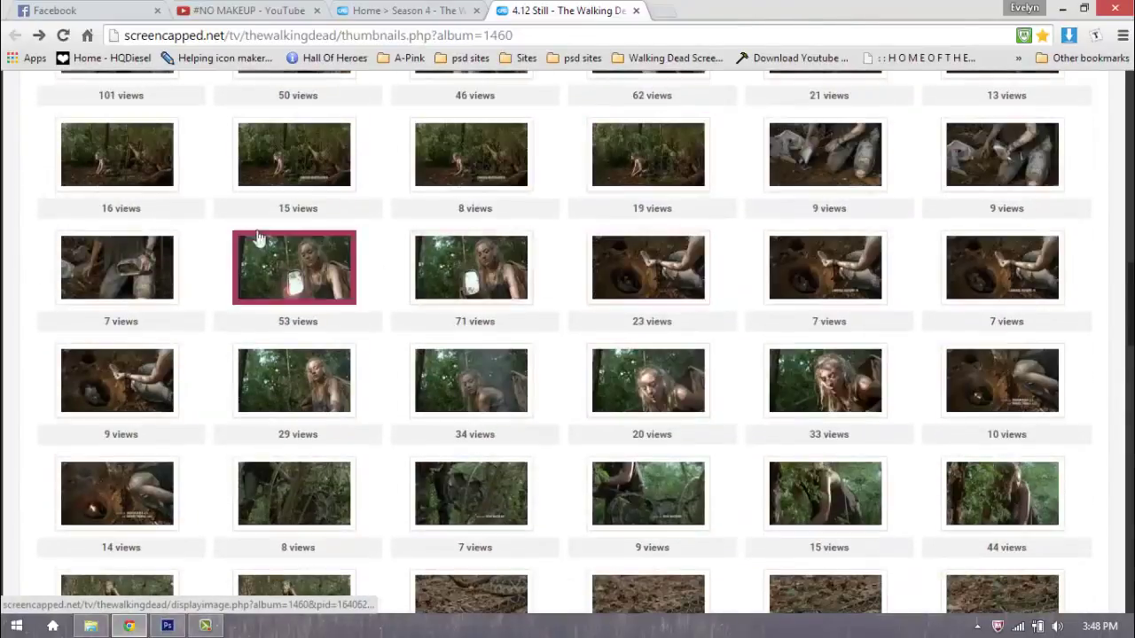
{"action": "scroll", "coordinate": [279, 236], "scroll_direction": "up", "scroll_amount": 2}
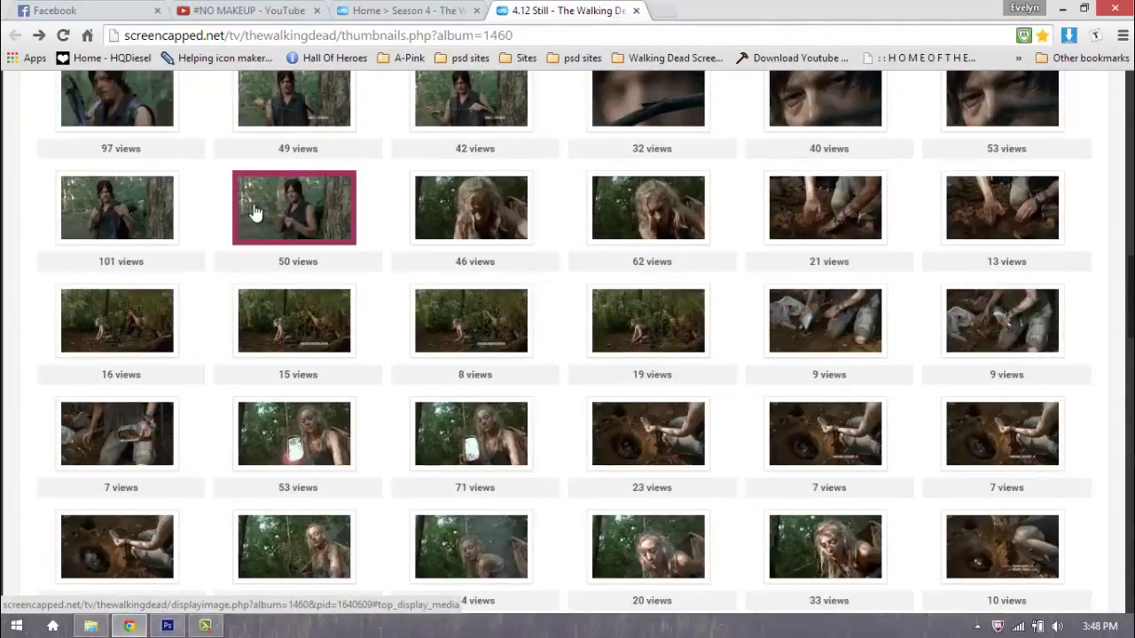
{"action": "right_click", "coordinate": [148, 207]}
{"action": "left_click", "coordinate": [182, 213]}
{"action": "left_click", "coordinate": [671, 9]}
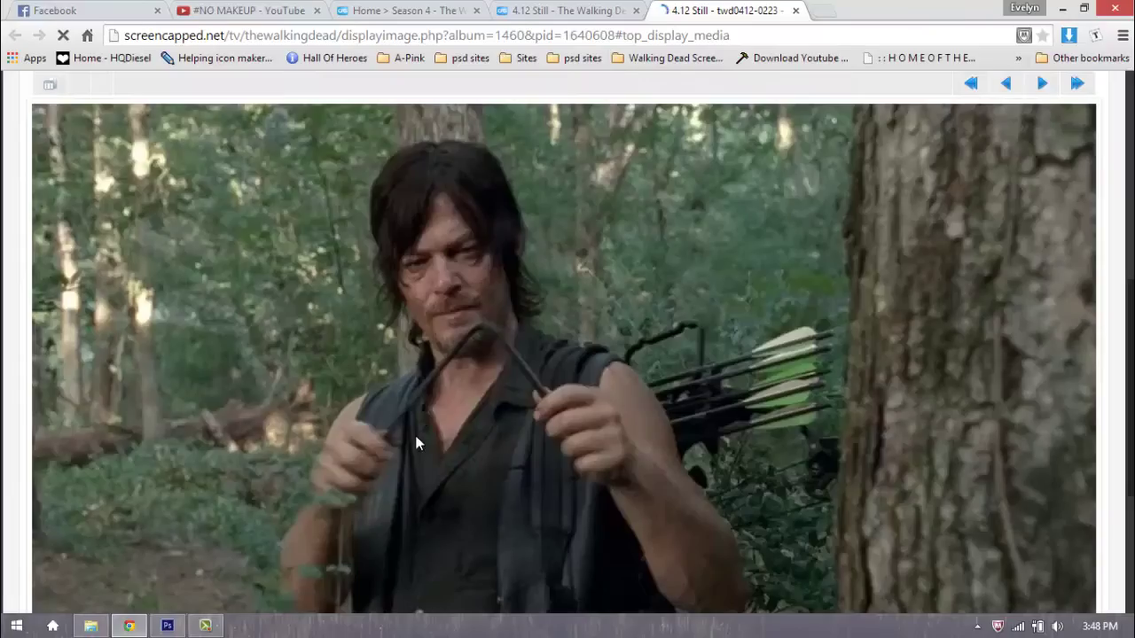
Copy the opened still to the clipboard
{"action": "scroll", "coordinate": [497, 321], "scroll_direction": "down", "scroll_amount": 3}
{"action": "right_click", "coordinate": [455, 278]}
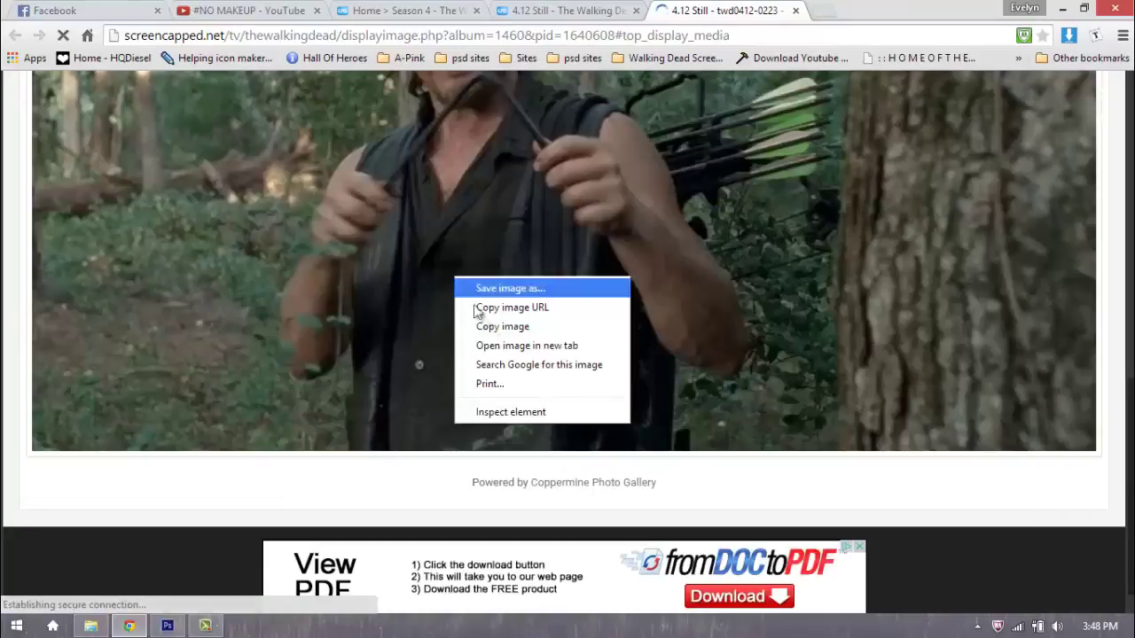
{"action": "left_click", "coordinate": [501, 332]}
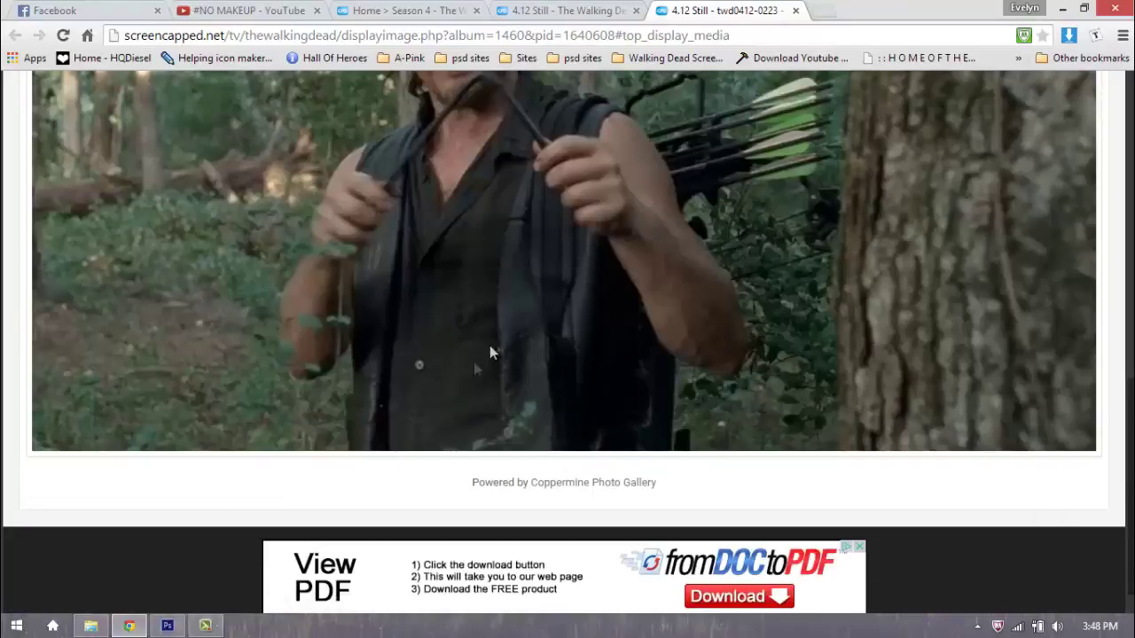
Switch back to Photoshop, paste the copied still into a new document, and merge it into the Background layer
{"action": "left_click", "coordinate": [167, 626]}
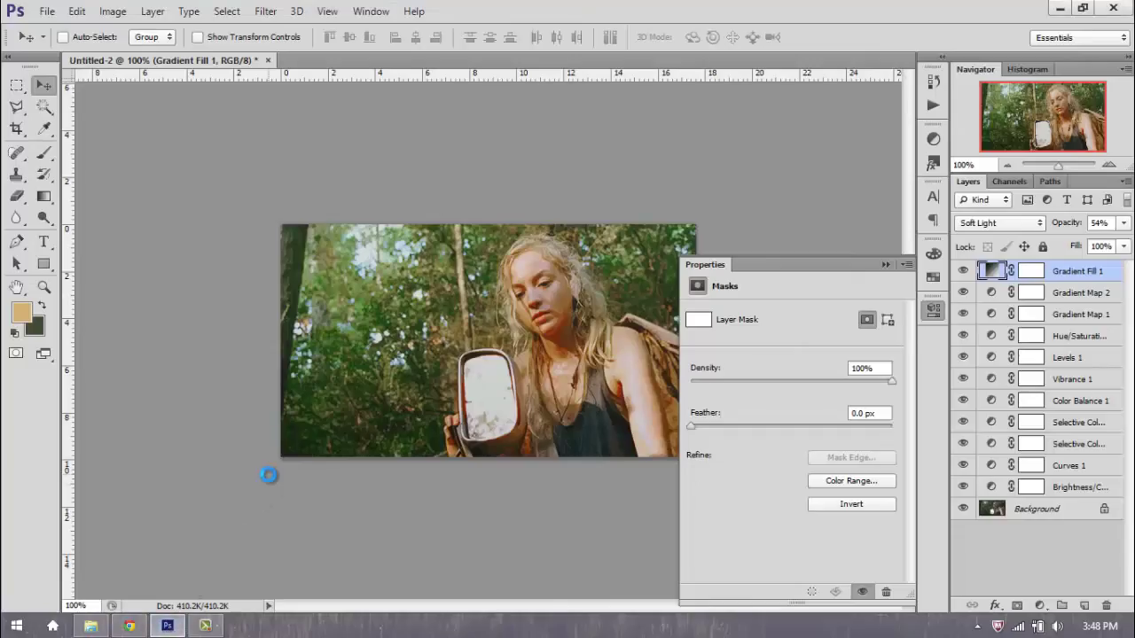
{"action": "key", "text": "ctrl+n"}
{"action": "key", "text": "Return"}
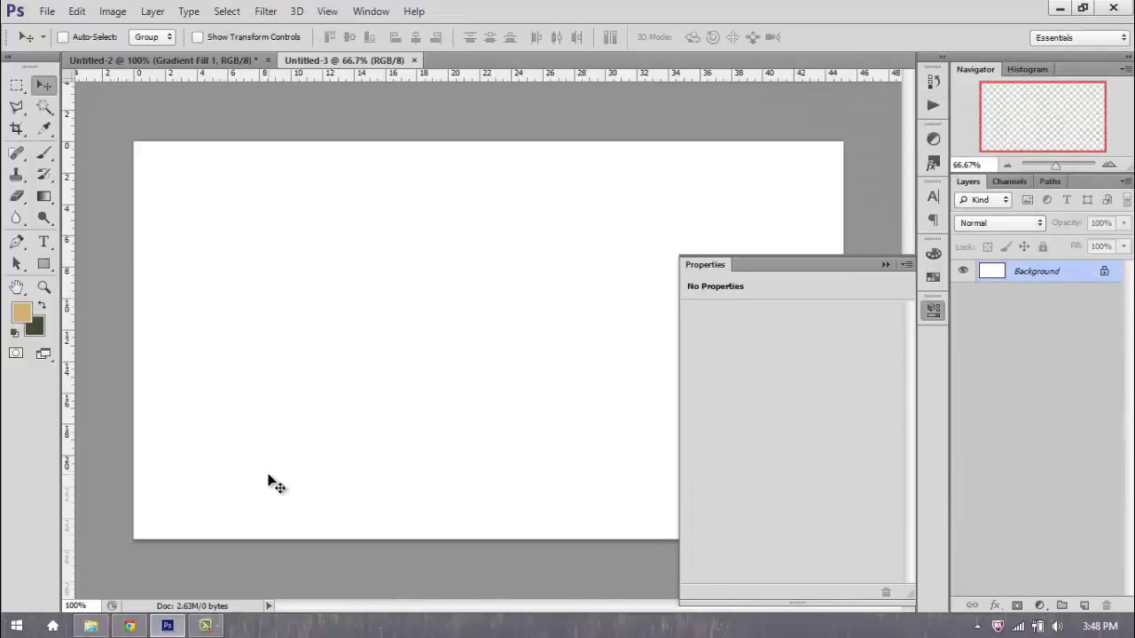
{"action": "key", "text": "ctrl+v"}
{"action": "key", "text": "ctrl+e"}
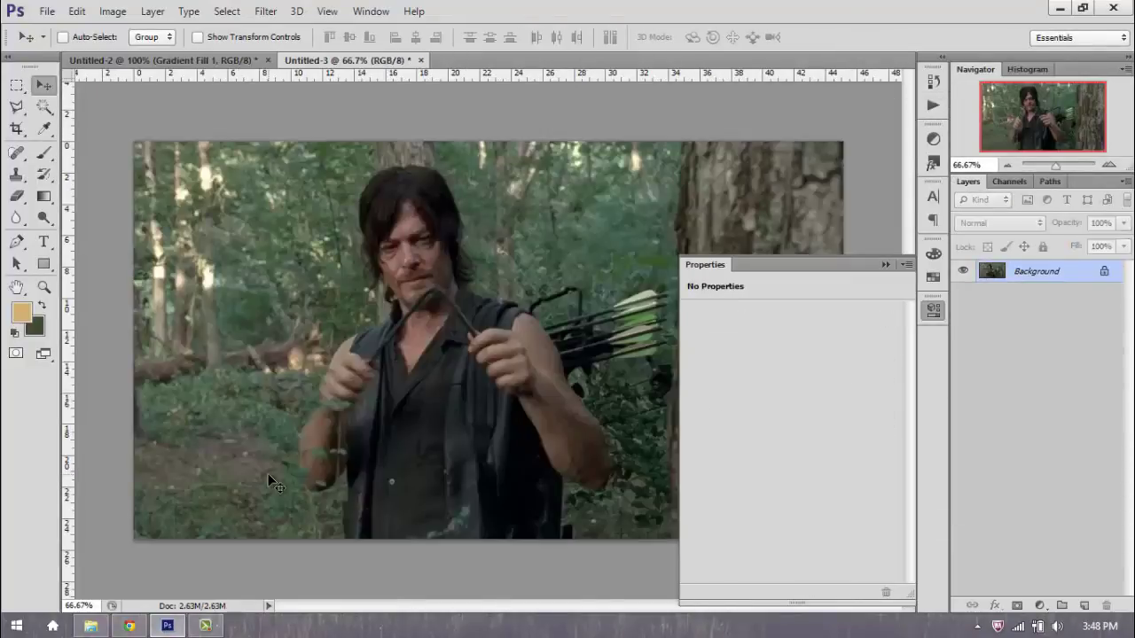
Resize the pasted still to a width of 500 pixels
{"action": "left_click", "coordinate": [112, 10]}
{"action": "left_click", "coordinate": [140, 132]}
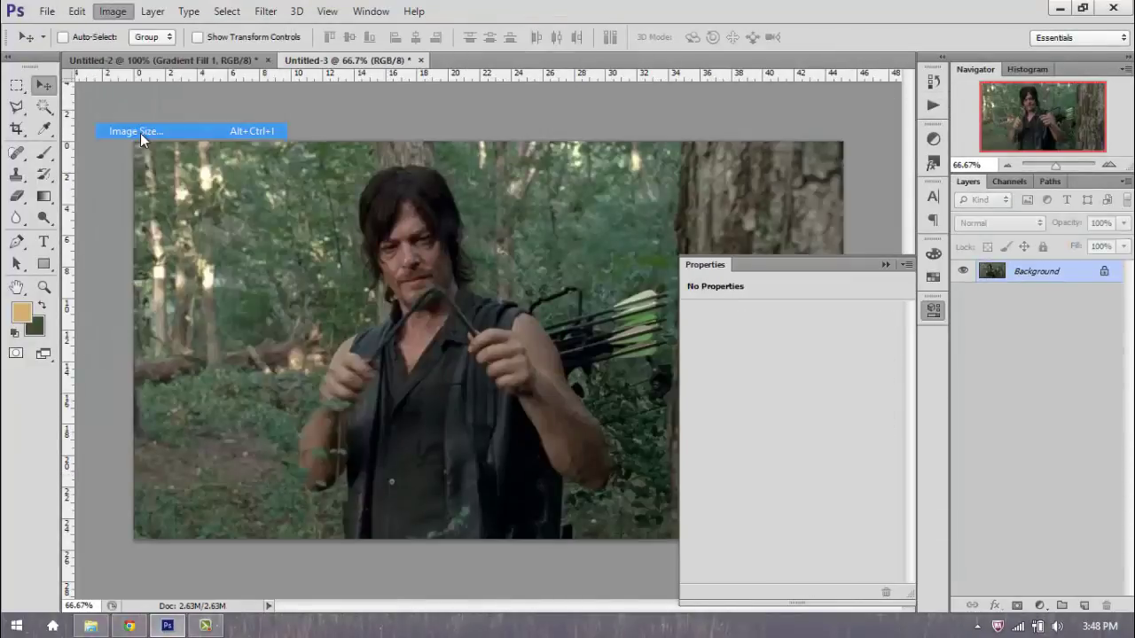
{"action": "type", "text": "500"}
{"action": "key", "text": "Return"}
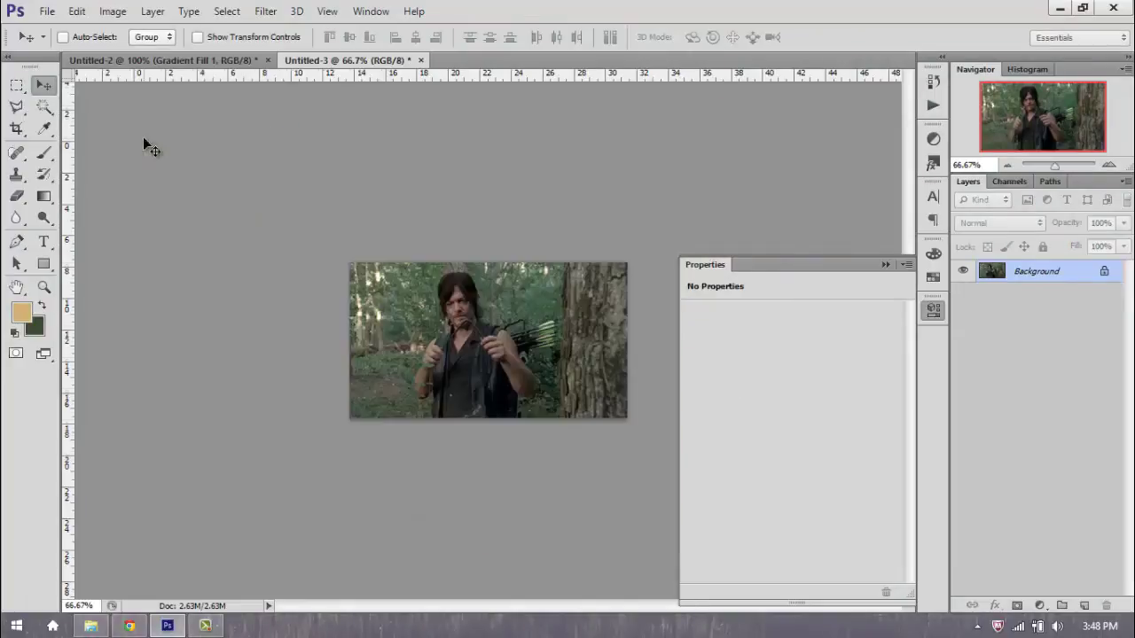
Return to the Untitled-2 document, collapse the layer properties, and select all layers from Gradient Fill 1 down to Brightness/Contrast
{"action": "left_click", "coordinate": [228, 64]}
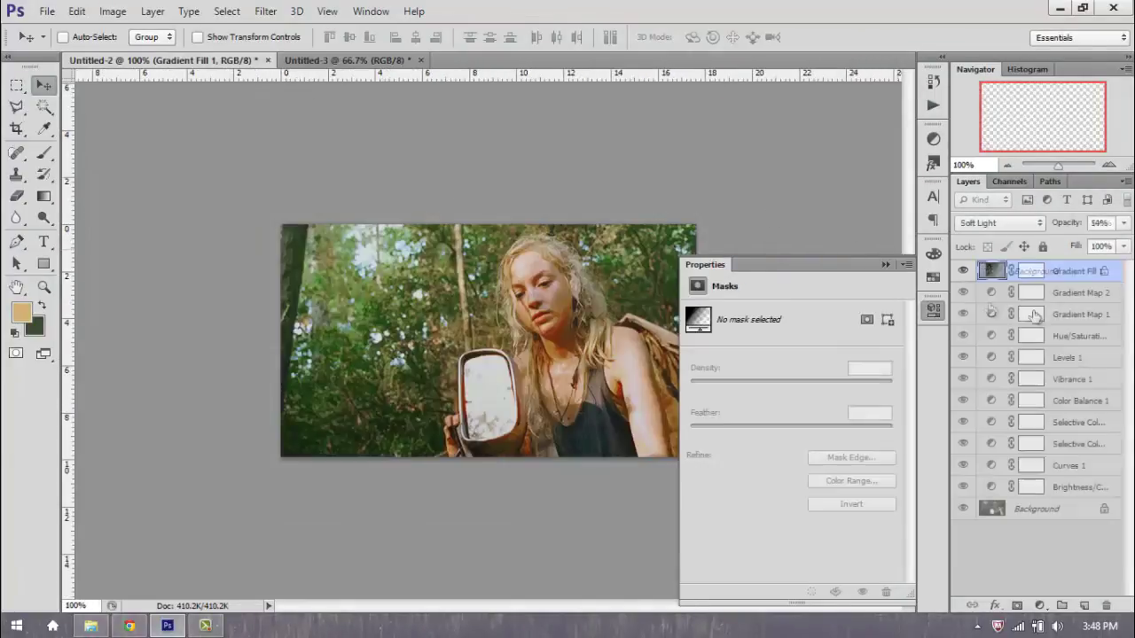
{"action": "left_click", "coordinate": [934, 306]}
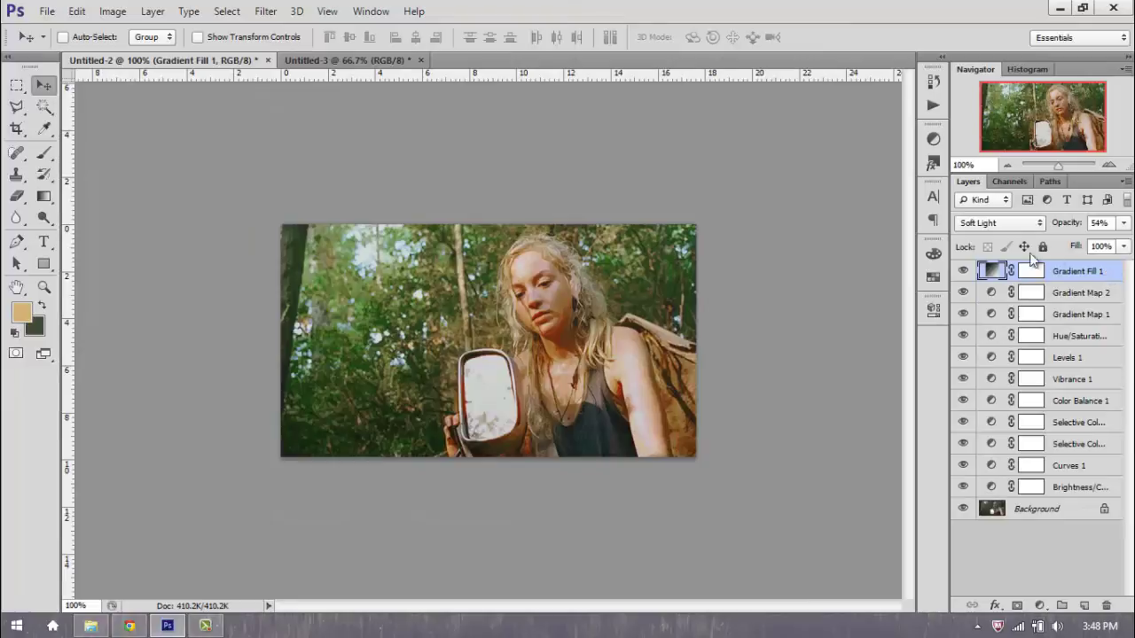
{"action": "left_click", "coordinate": [1101, 488], "text": "shift"}
{"action": "left_click", "coordinate": [1105, 489], "text": "ctrl"}
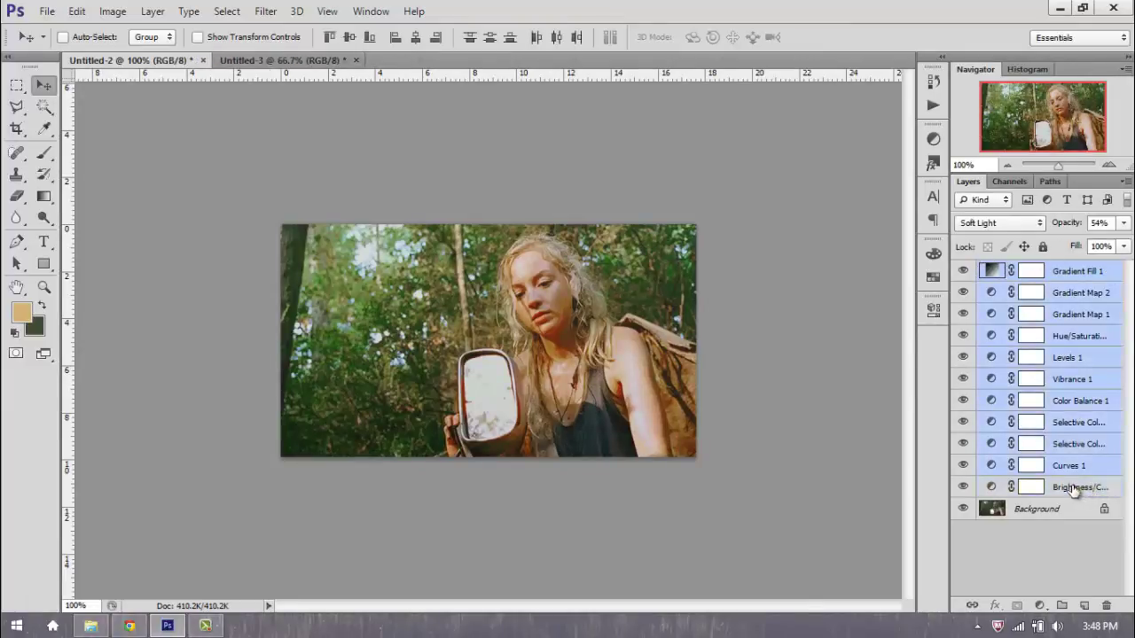
{"action": "key", "text": "ctrl+g"}
{"action": "key", "text": "ctrl+z"}
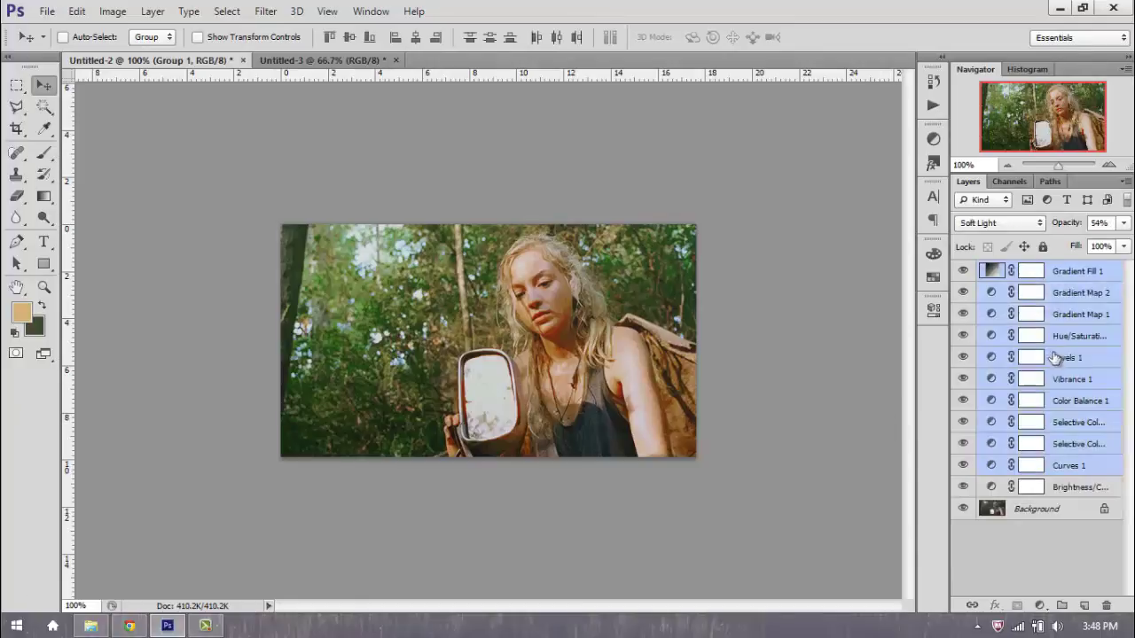
{"action": "left_click", "coordinate": [1080, 489], "text": "ctrl"}
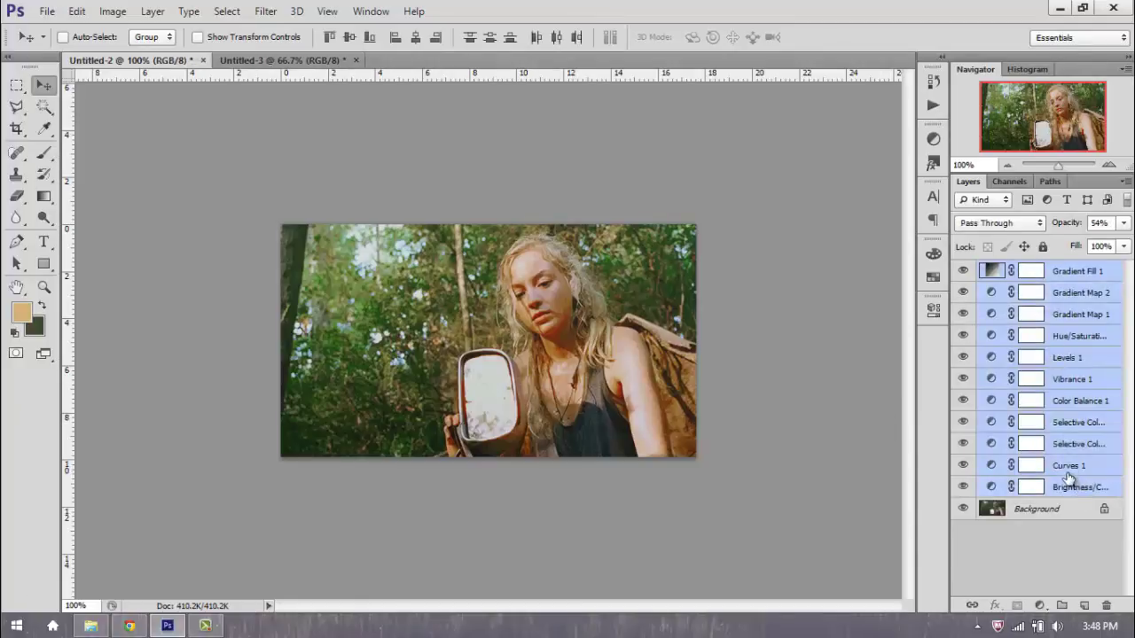
Group the selected adjustment layers and copy the group into the Untitled-3 document
{"action": "key", "text": "ctrl+g"}
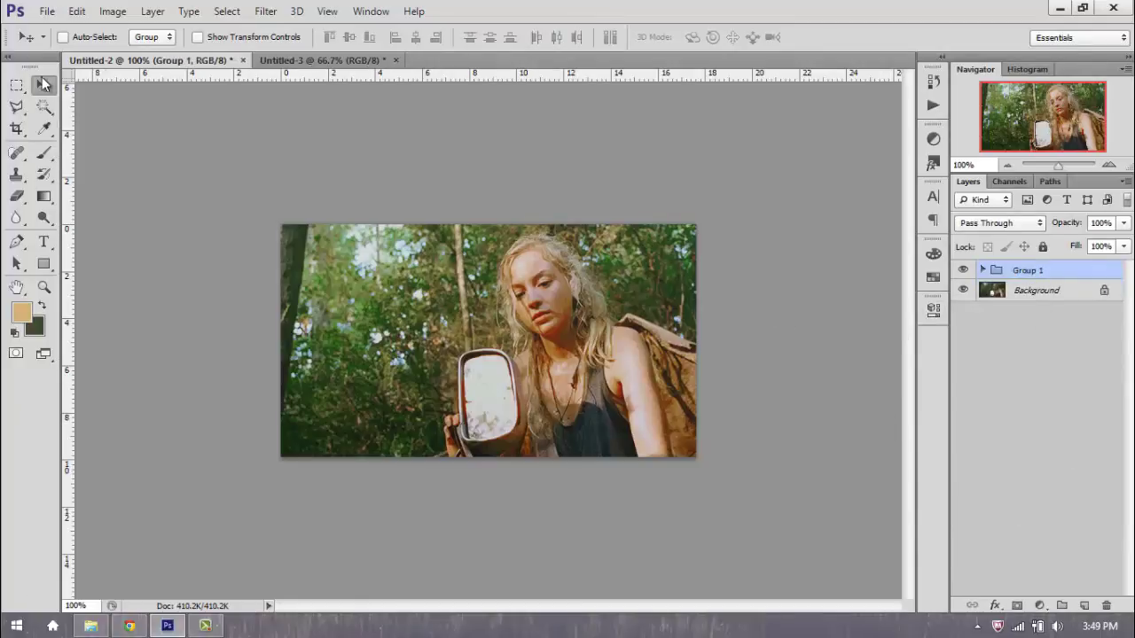
{"action": "left_click_drag", "start_coordinate": [512, 295], "coordinate": [548, 326]}
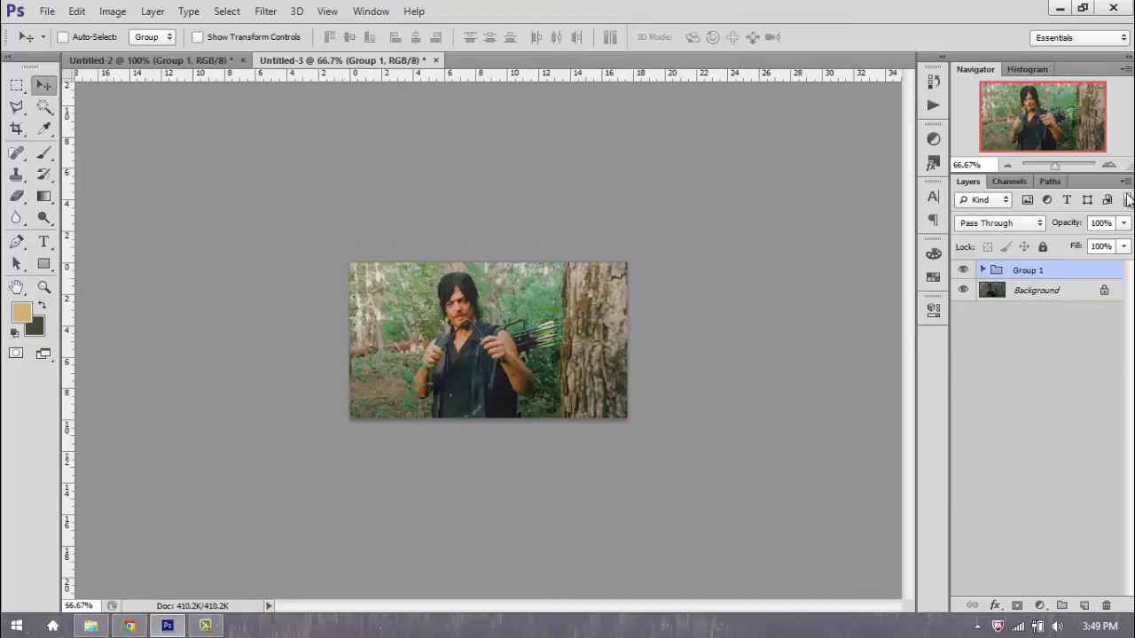
Examine the graded still in Untitled-3 at 200% and 100% zoom, and compare it with the Untitled-2 image
{"action": "left_click", "coordinate": [1108, 165]}
{"action": "left_click", "coordinate": [1108, 165]}
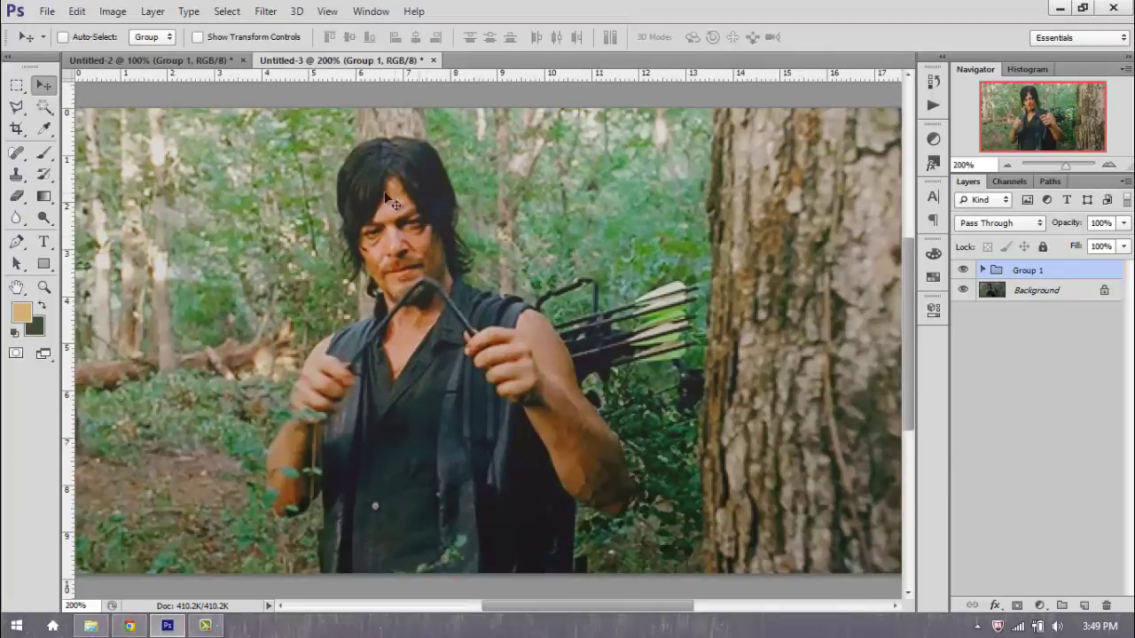
{"action": "left_click", "coordinate": [1007, 165]}
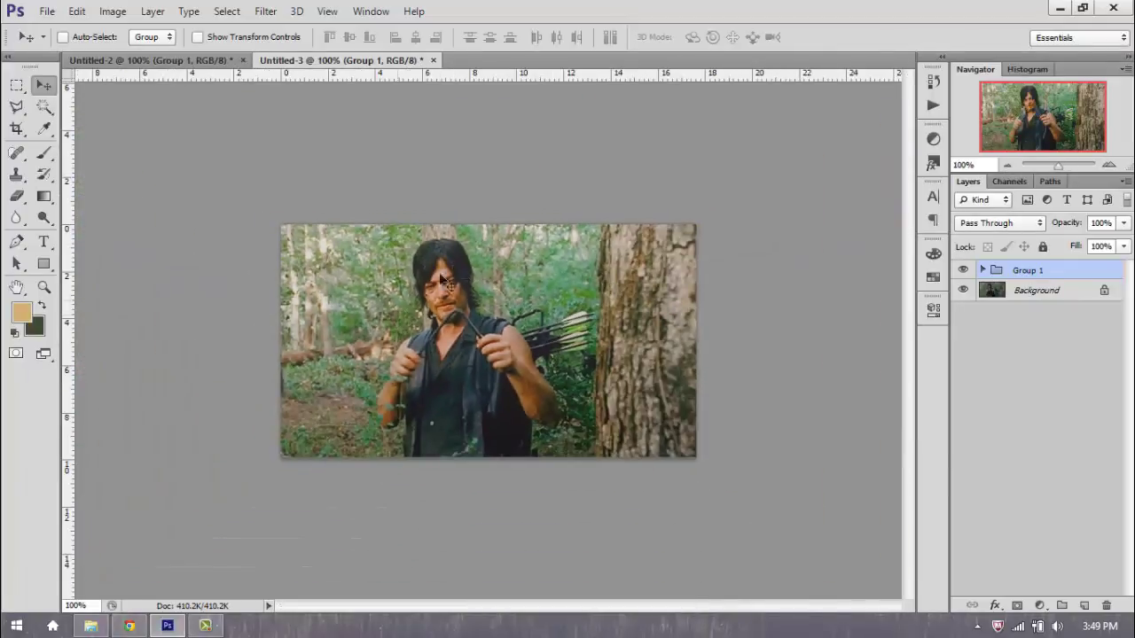
{"action": "left_click", "coordinate": [168, 60]}
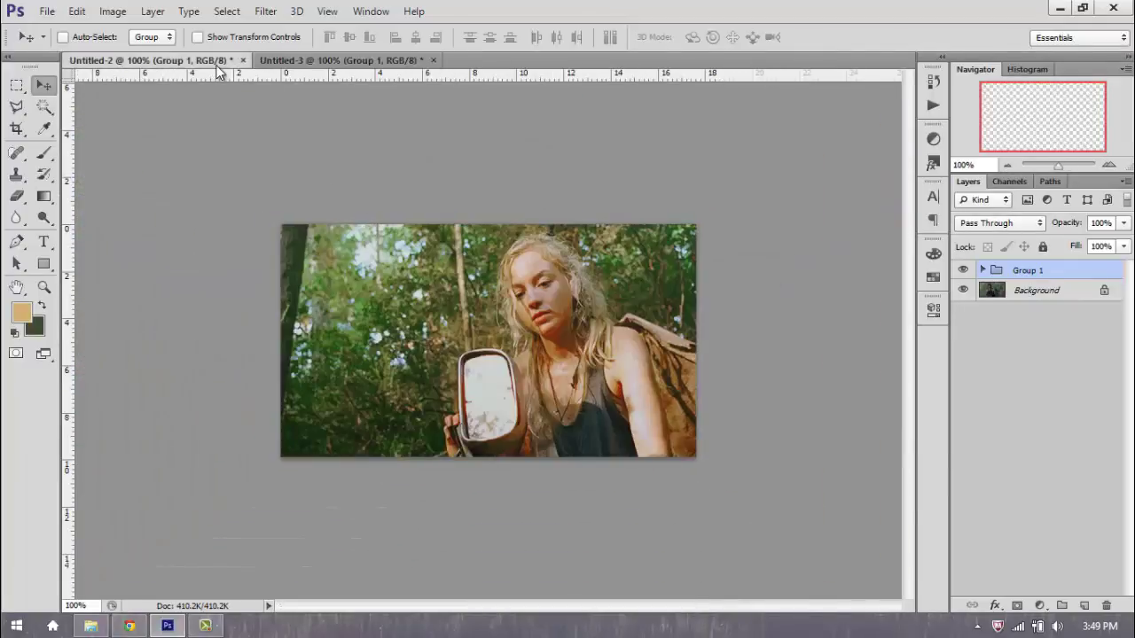
{"action": "left_click", "coordinate": [305, 59]}
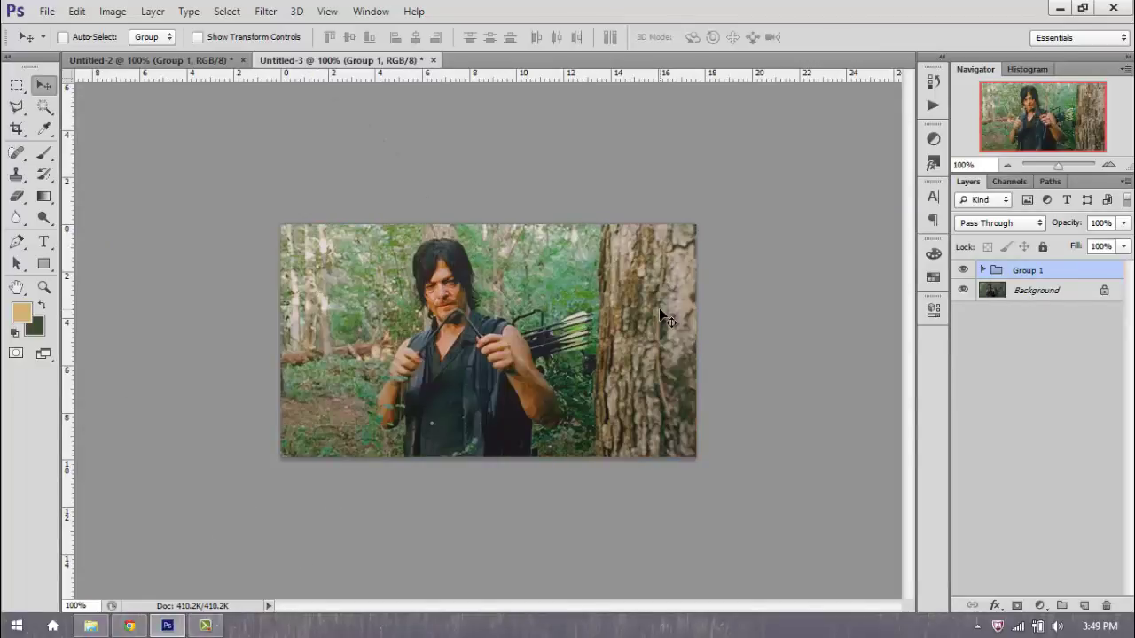
Save the Untitled-2 document as "emotionsdead psd#013" in Photoshop format in the COLORINGS folder, with Maximize Compatibility on
{"action": "left_click", "coordinate": [150, 59]}
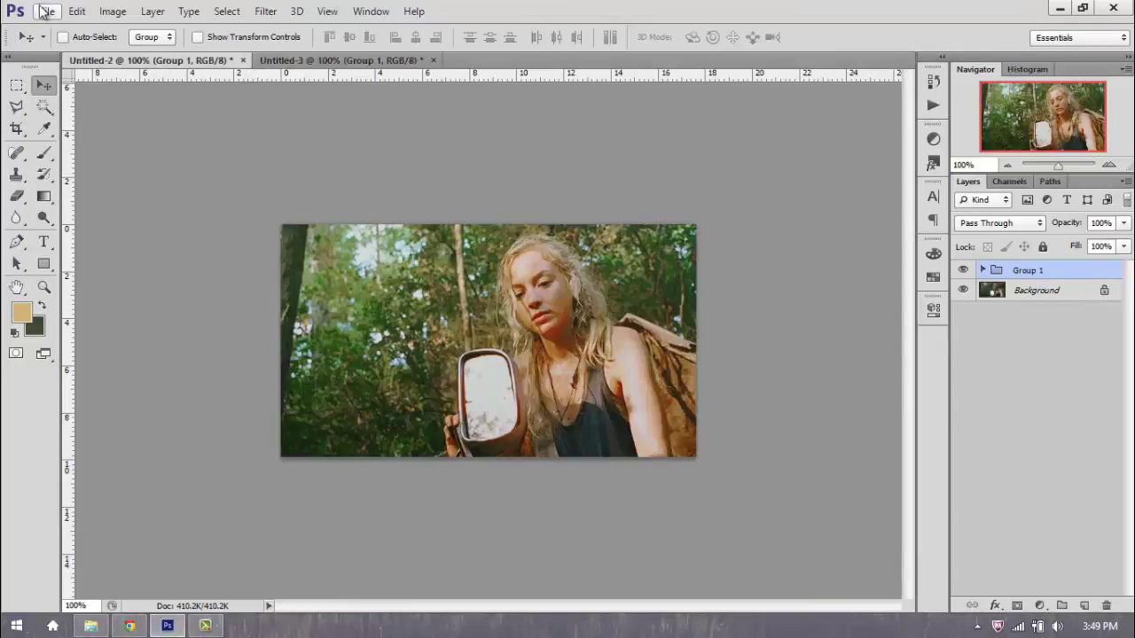
{"action": "left_click", "coordinate": [46, 11]}
{"action": "left_click", "coordinate": [239, 212]}
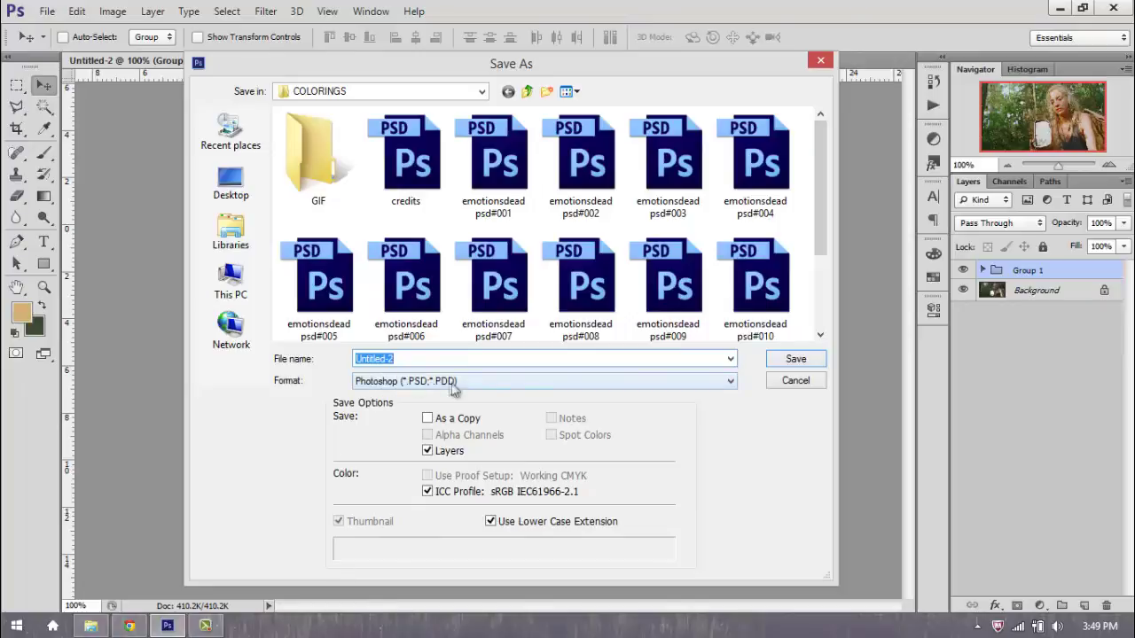
{"action": "scroll", "coordinate": [820, 241], "scroll_direction": "down", "scroll_amount": 1}
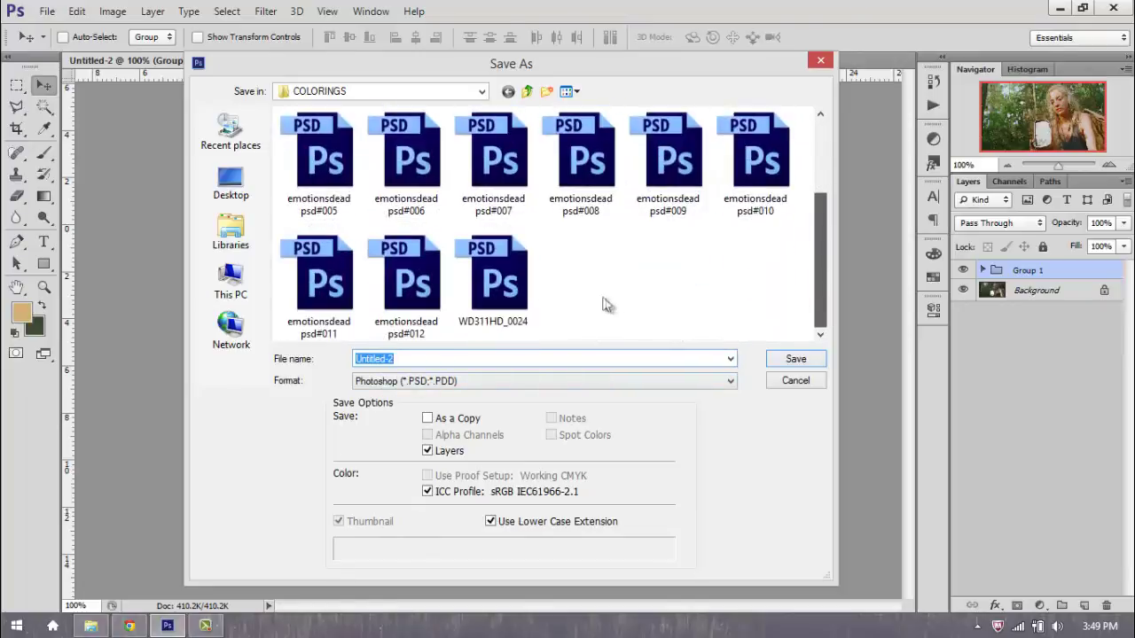
{"action": "left_click", "coordinate": [406, 275]}
{"action": "left_click", "coordinate": [505, 365]}
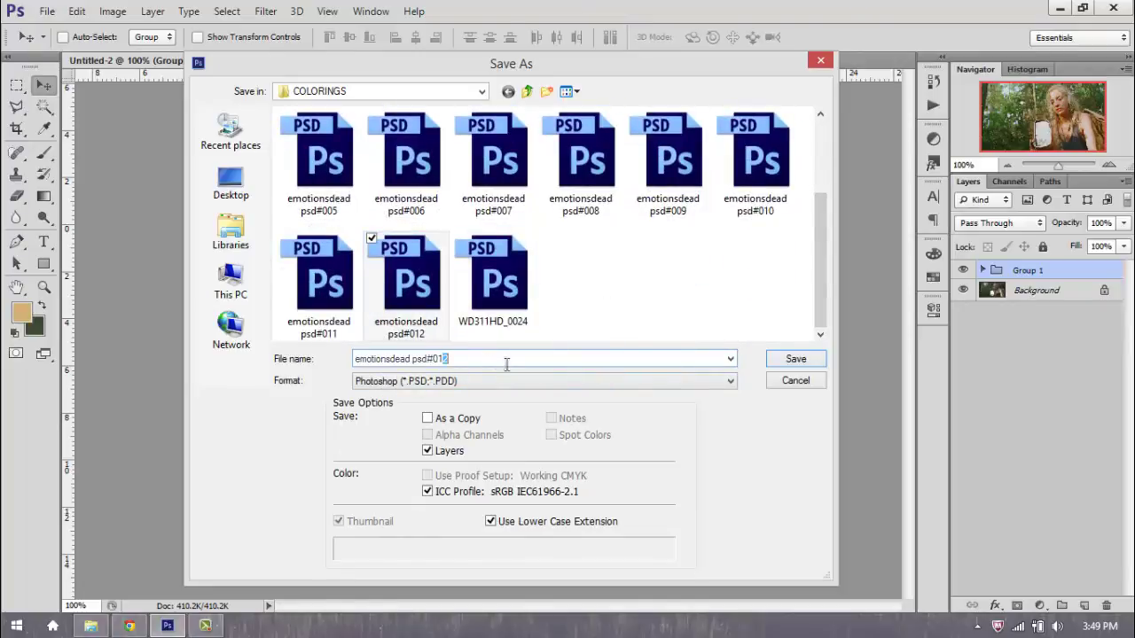
{"action": "key", "text": "BackSpace"}
{"action": "type", "text": "3"}
{"action": "key", "text": "Return"}
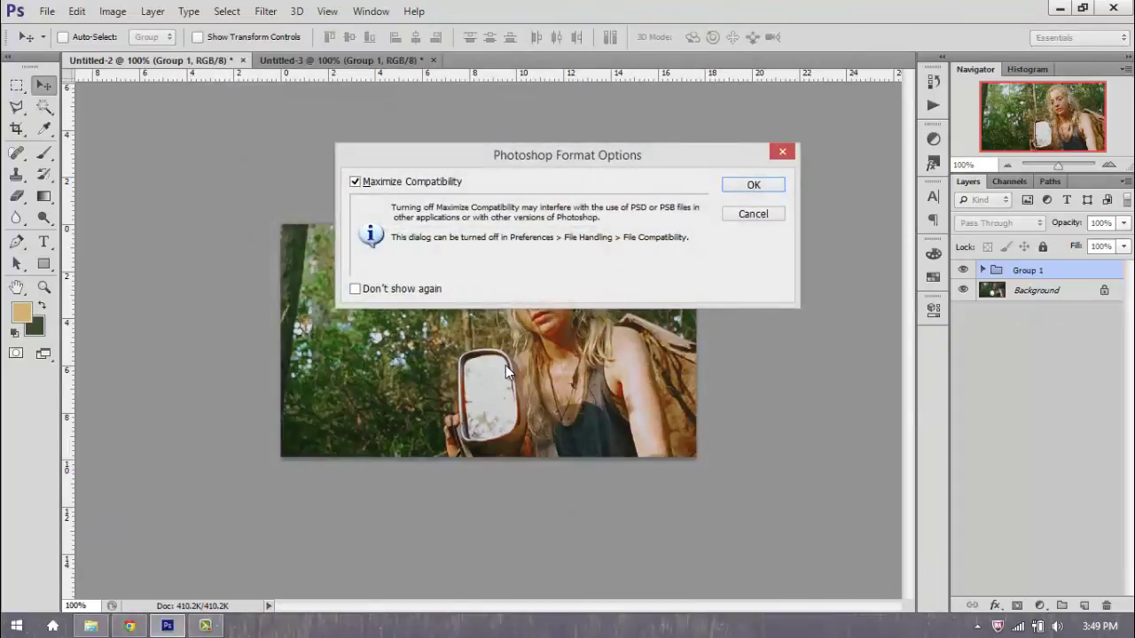
{"action": "key", "text": "Return"}
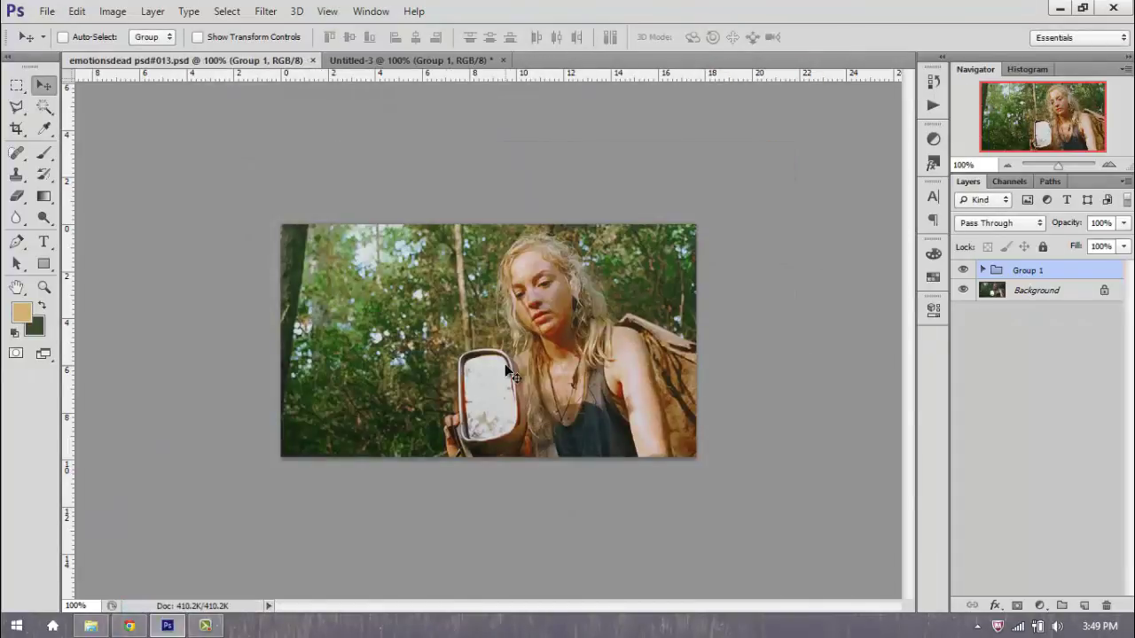